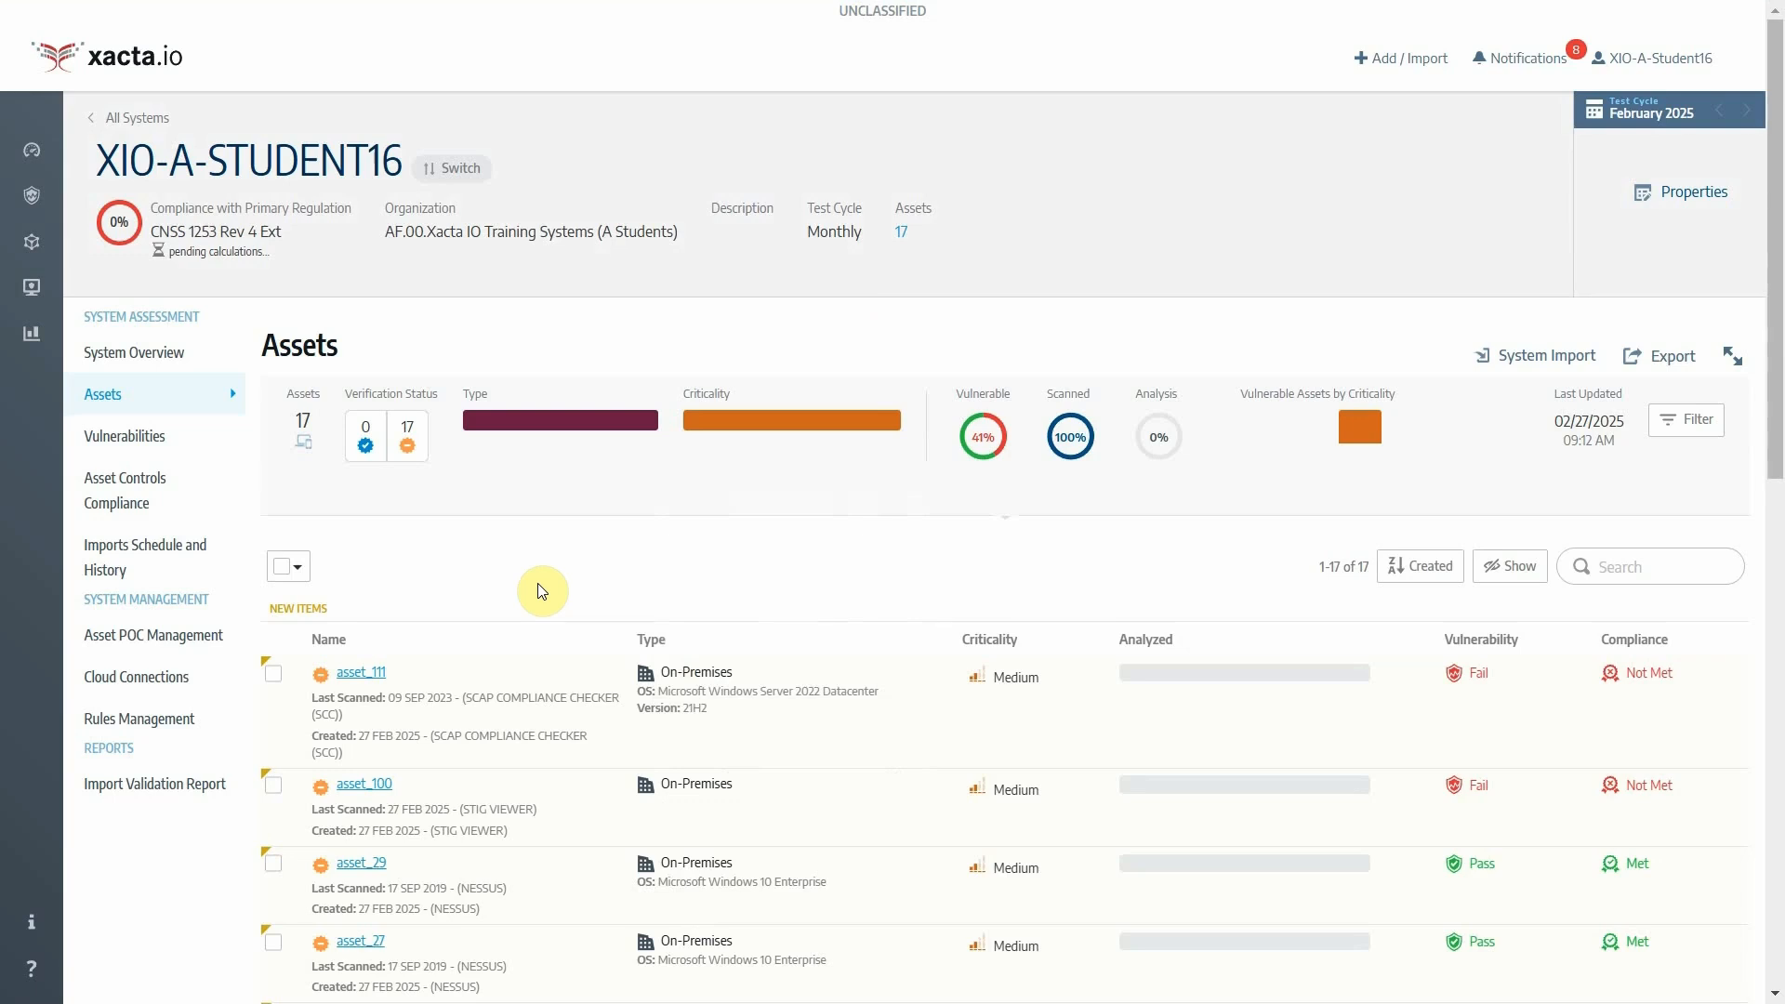
Step: Filter the asset list to unverified assets, and clear that filter again
{"action": "left_click", "coordinate": [411, 444]}
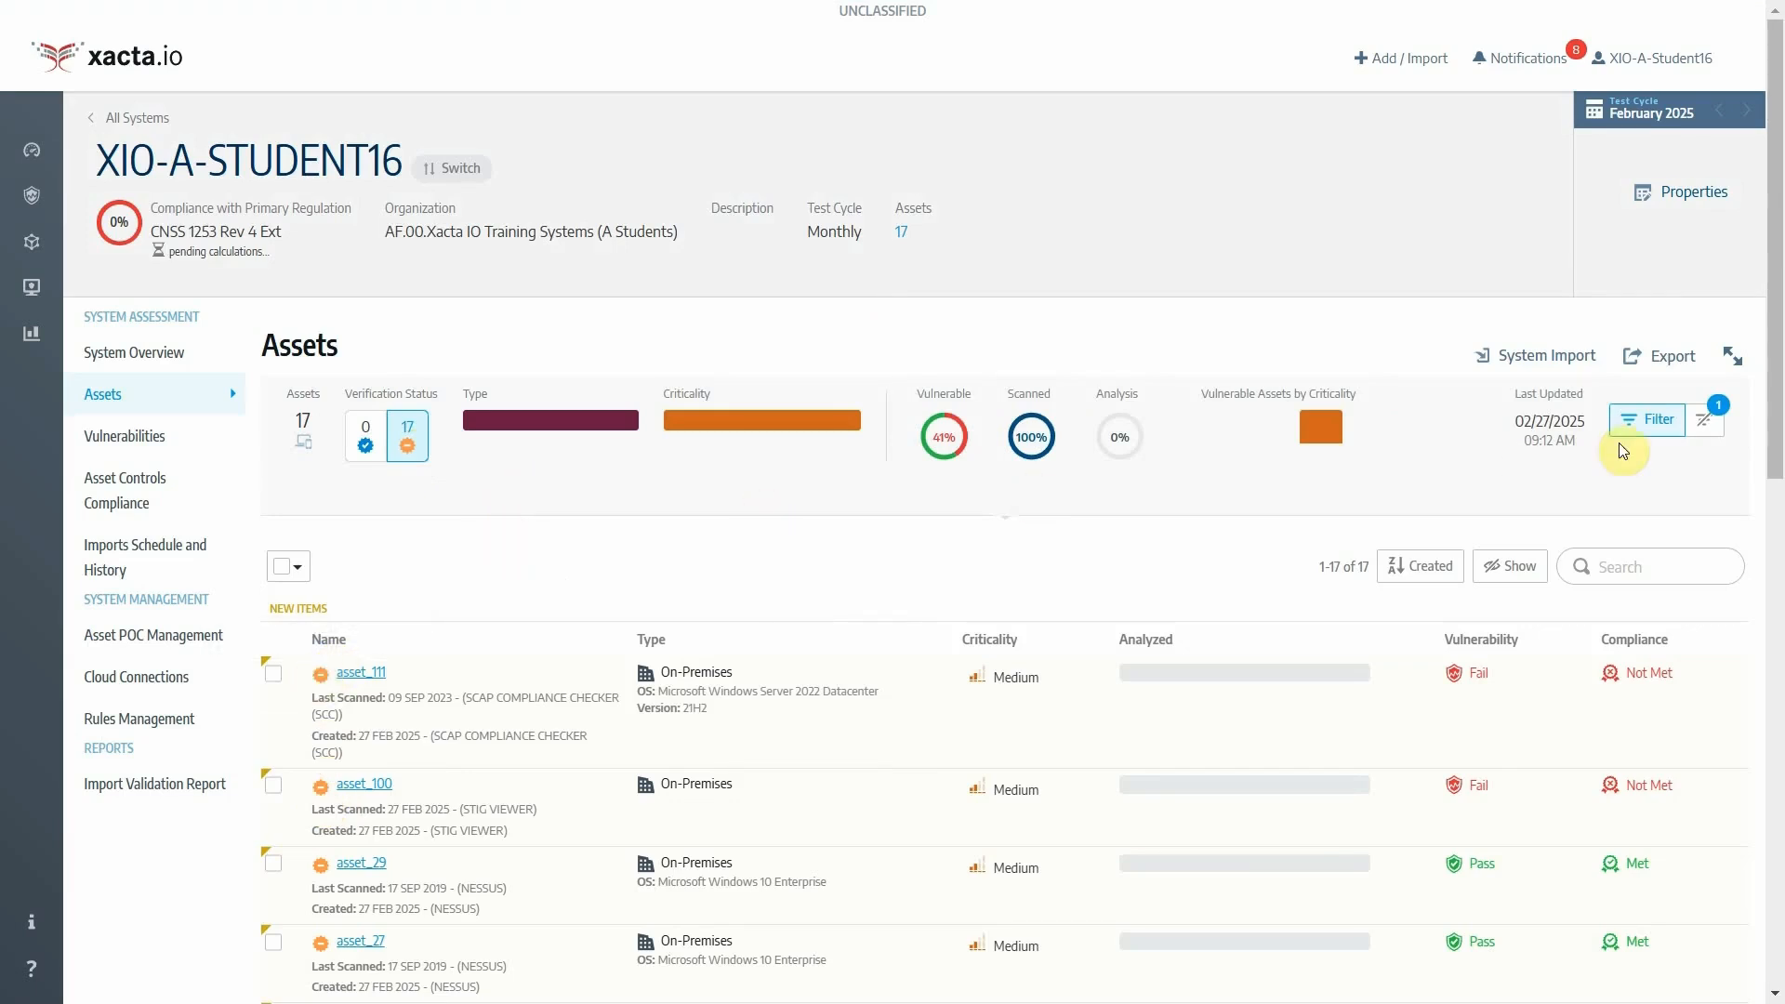
{"action": "left_click", "coordinate": [1706, 418]}
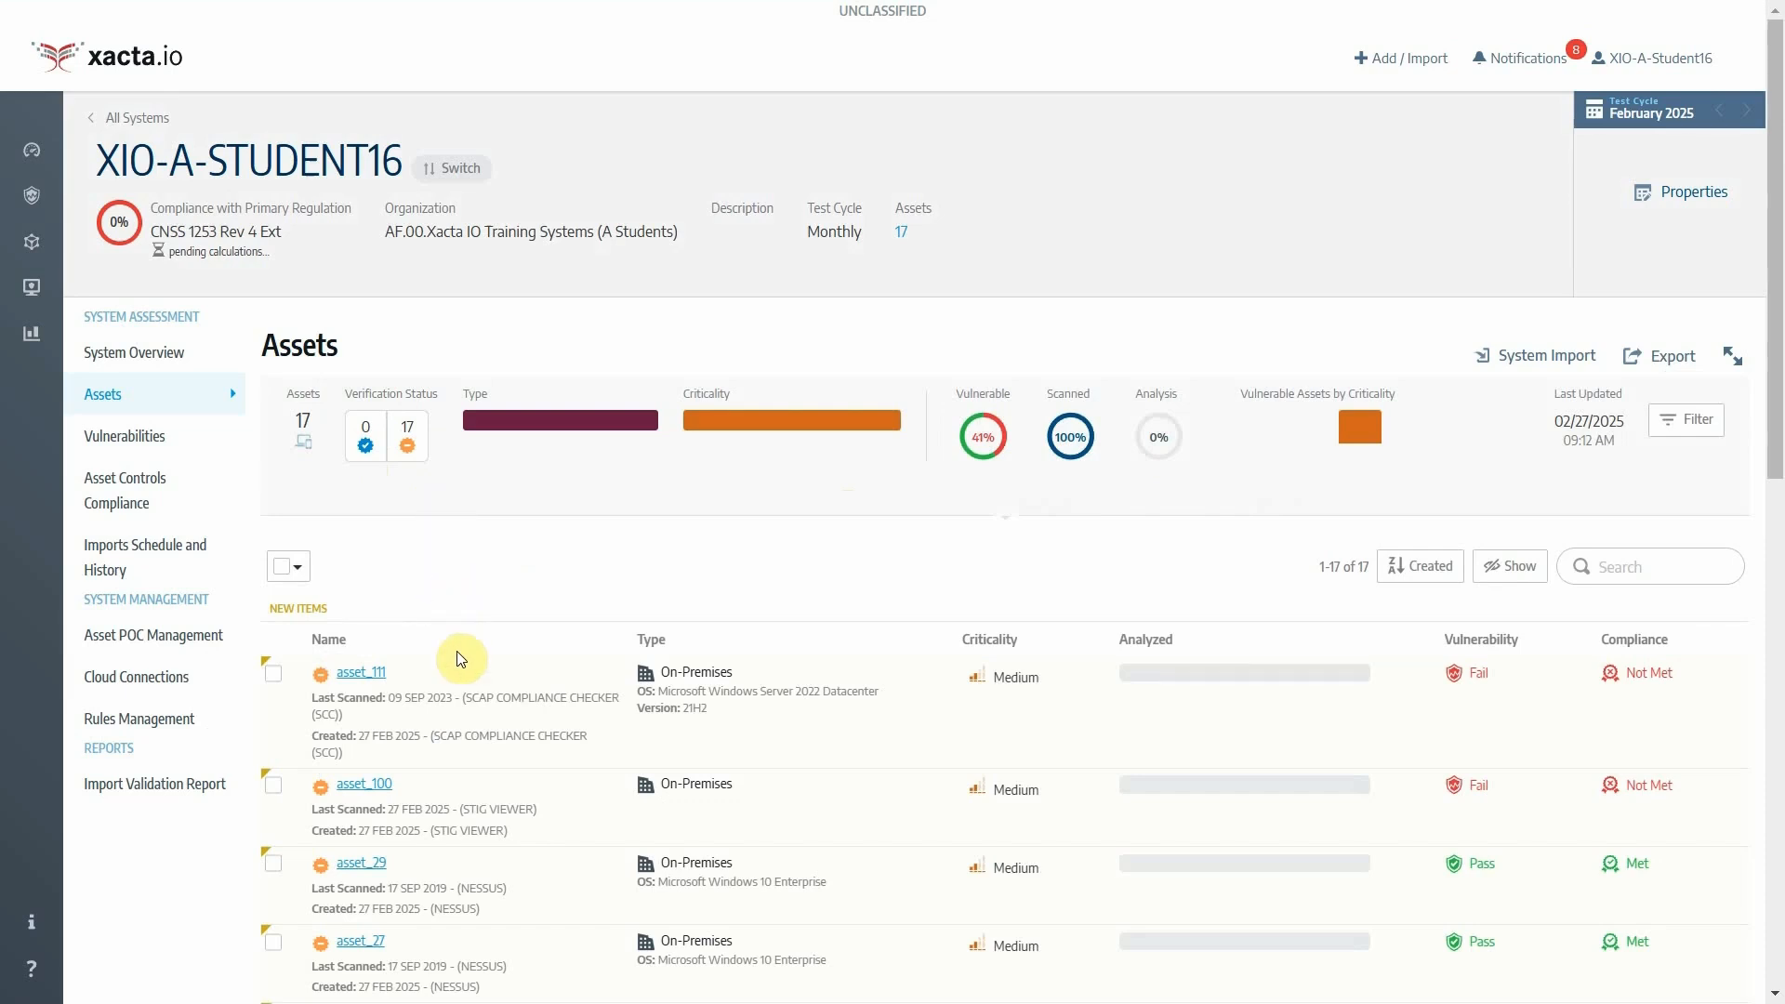
Step: Set the verification status of every asset except asset_100 to Verified
{"action": "scroll", "coordinate": [451, 711], "scroll_direction": "down", "scroll_amount": 1}
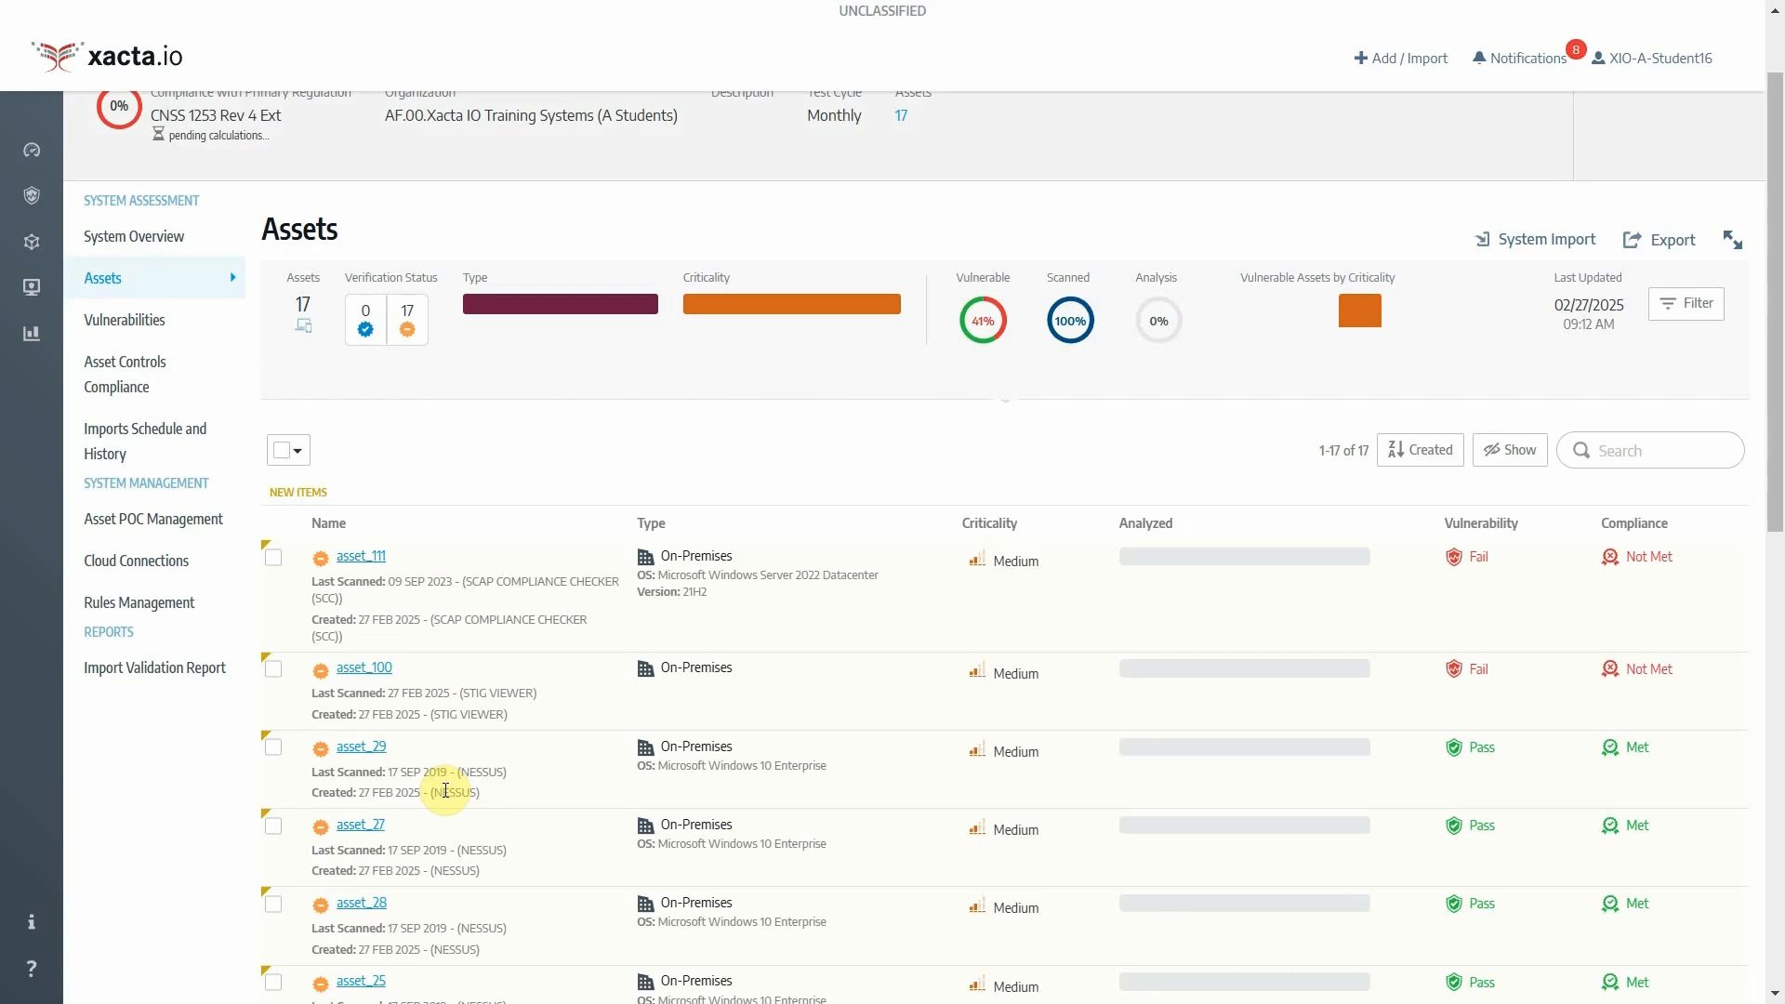
{"action": "scroll", "coordinate": [445, 790], "scroll_direction": "down", "scroll_amount": 10}
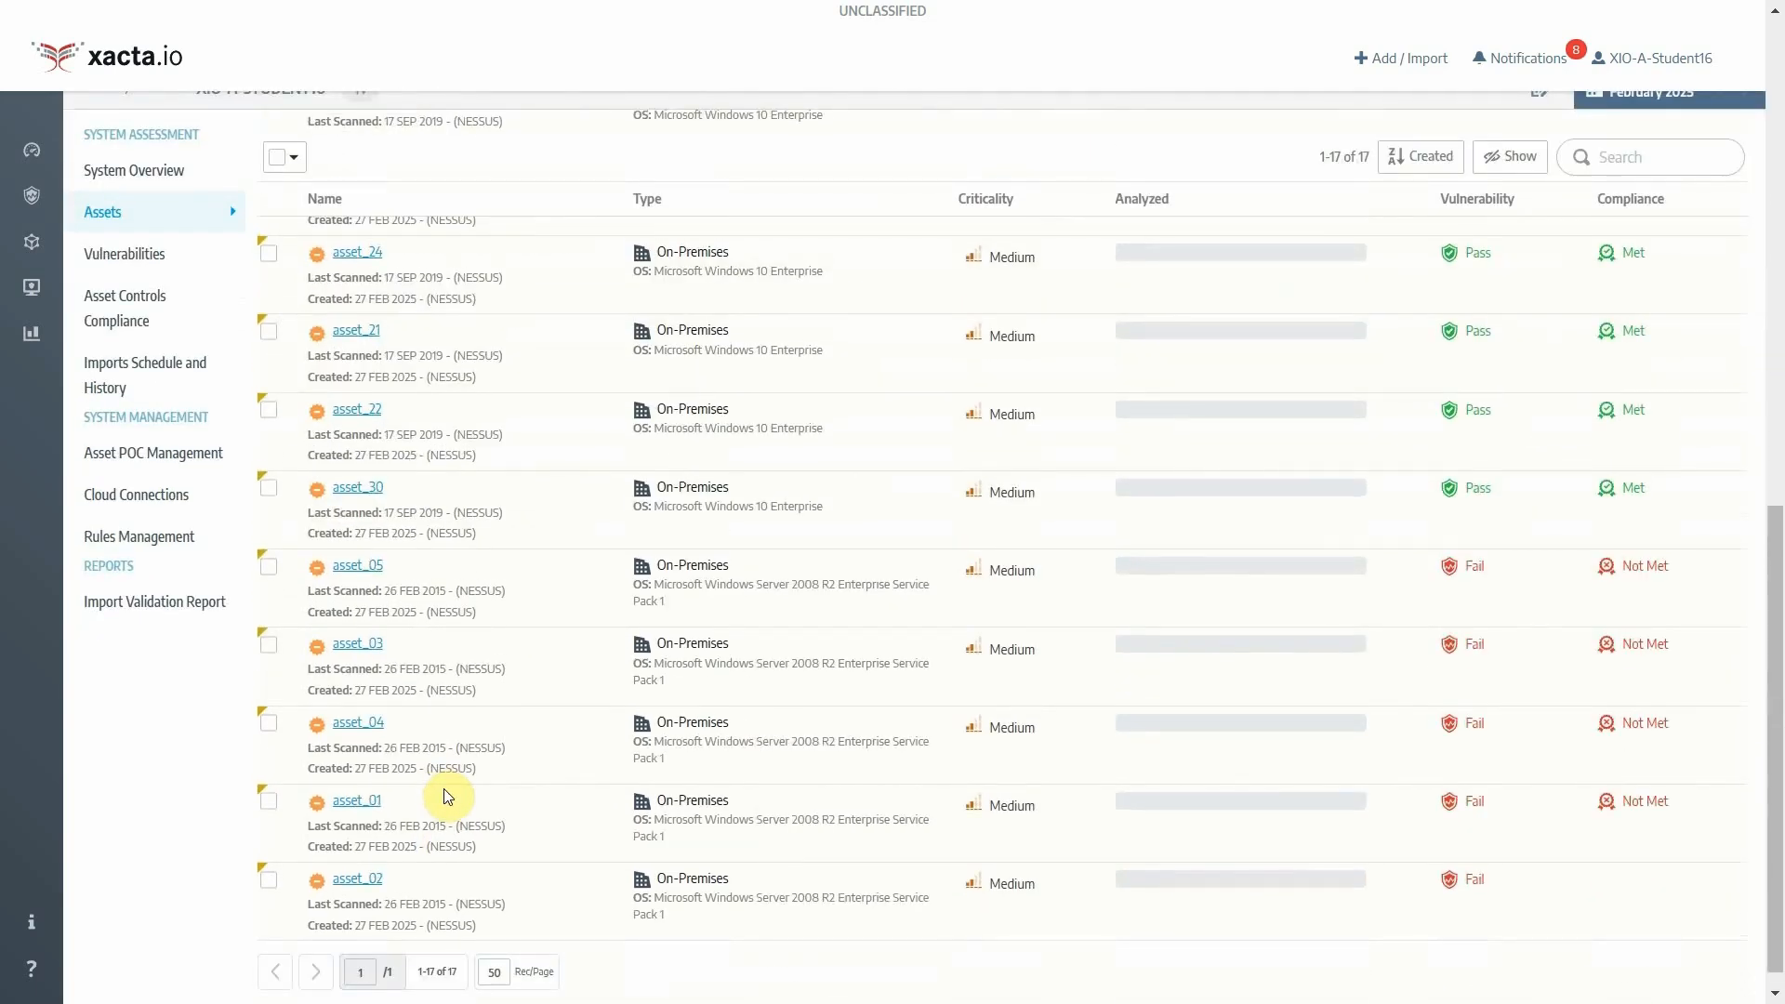
{"action": "left_click", "coordinate": [269, 879]}
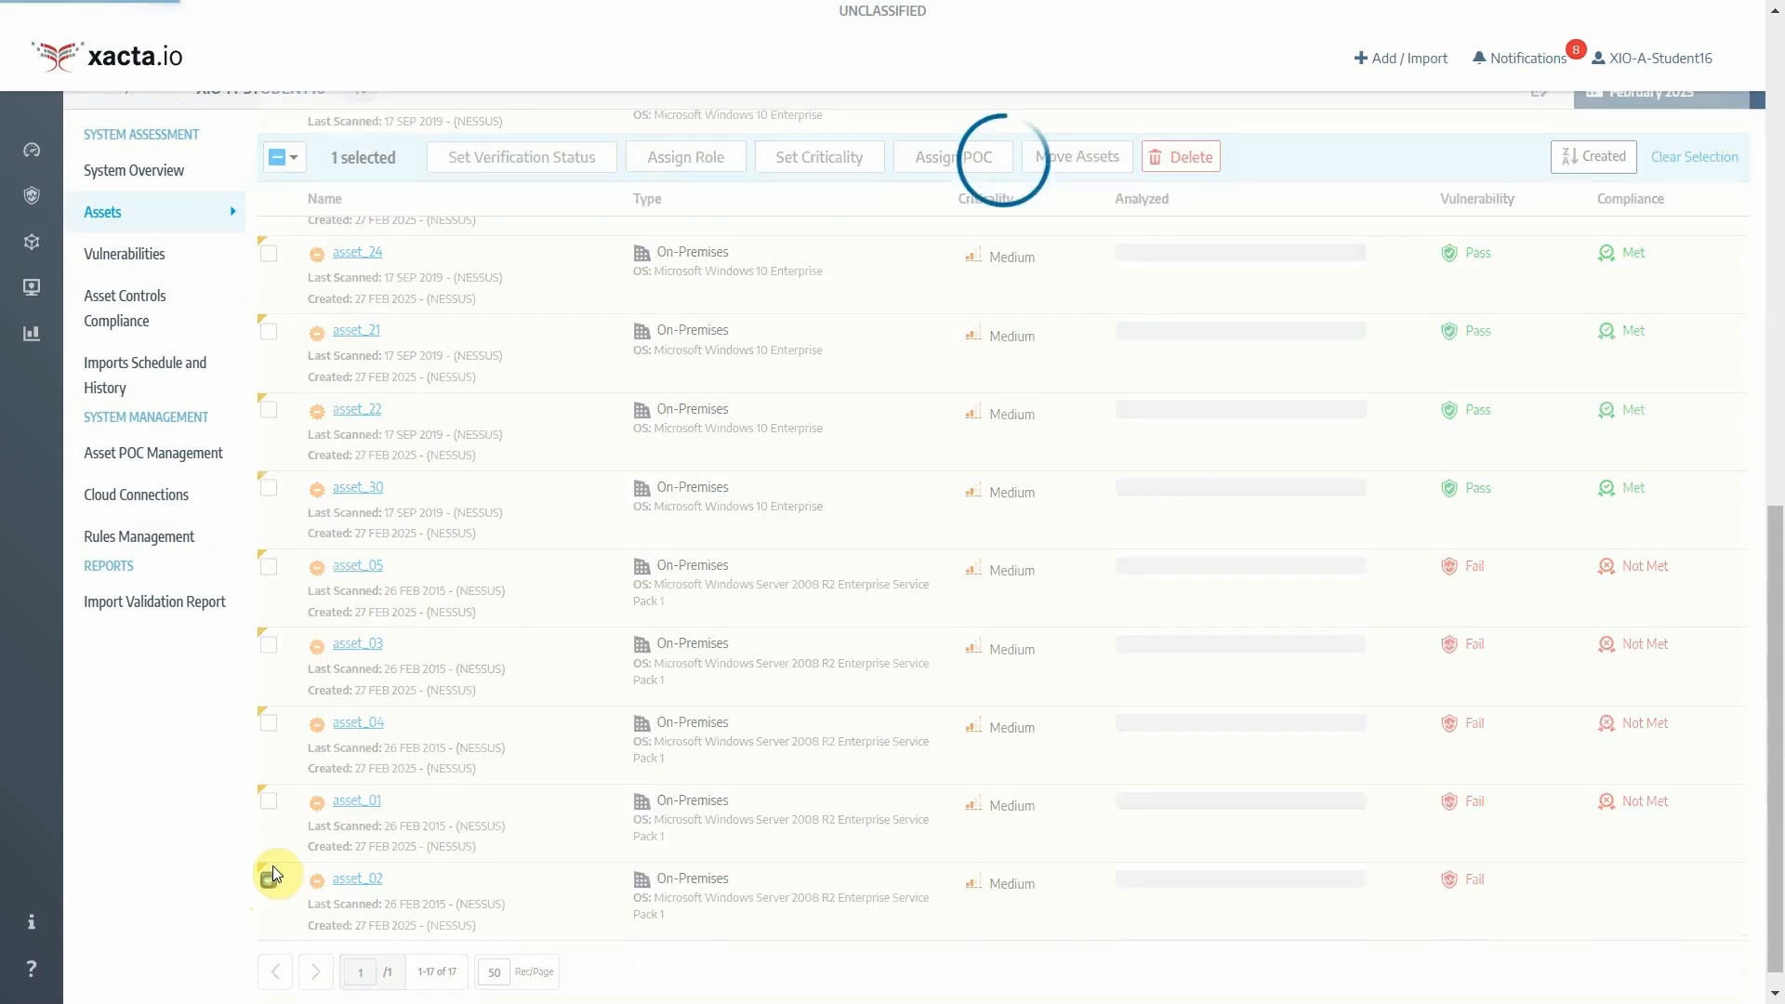
{"action": "left_click", "coordinate": [269, 783]}
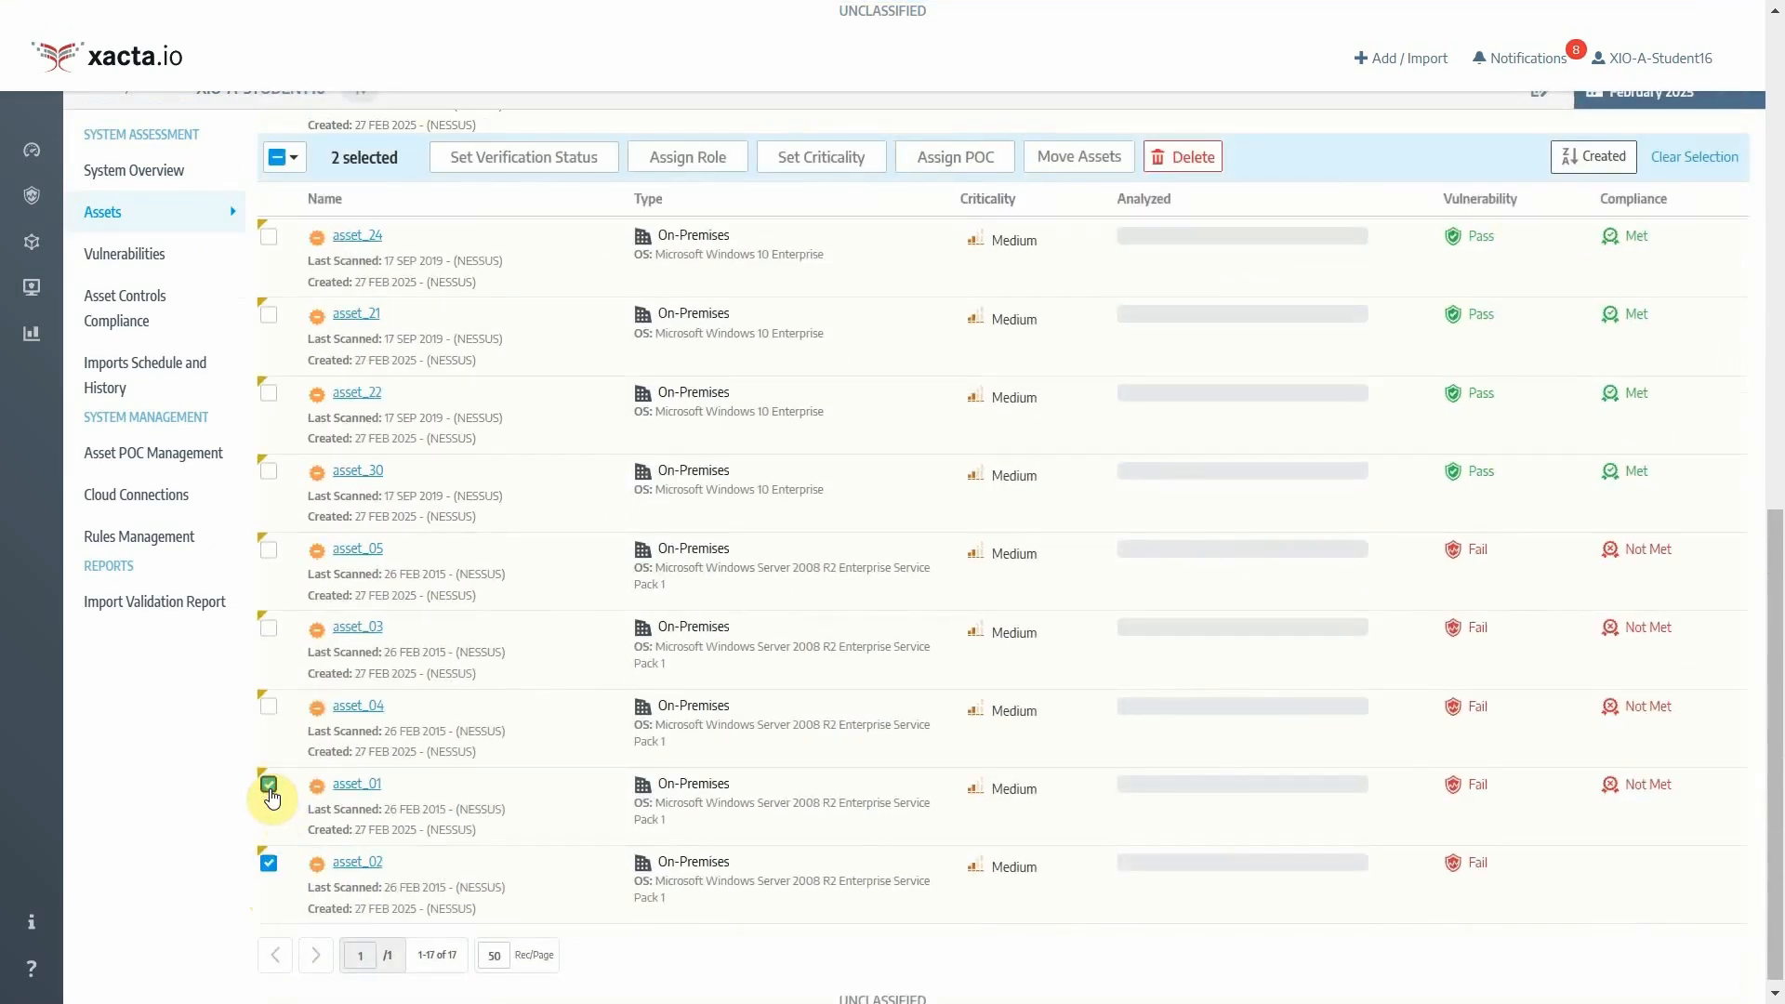
{"action": "left_click", "coordinate": [269, 707]}
{"action": "left_click", "coordinate": [268, 628]}
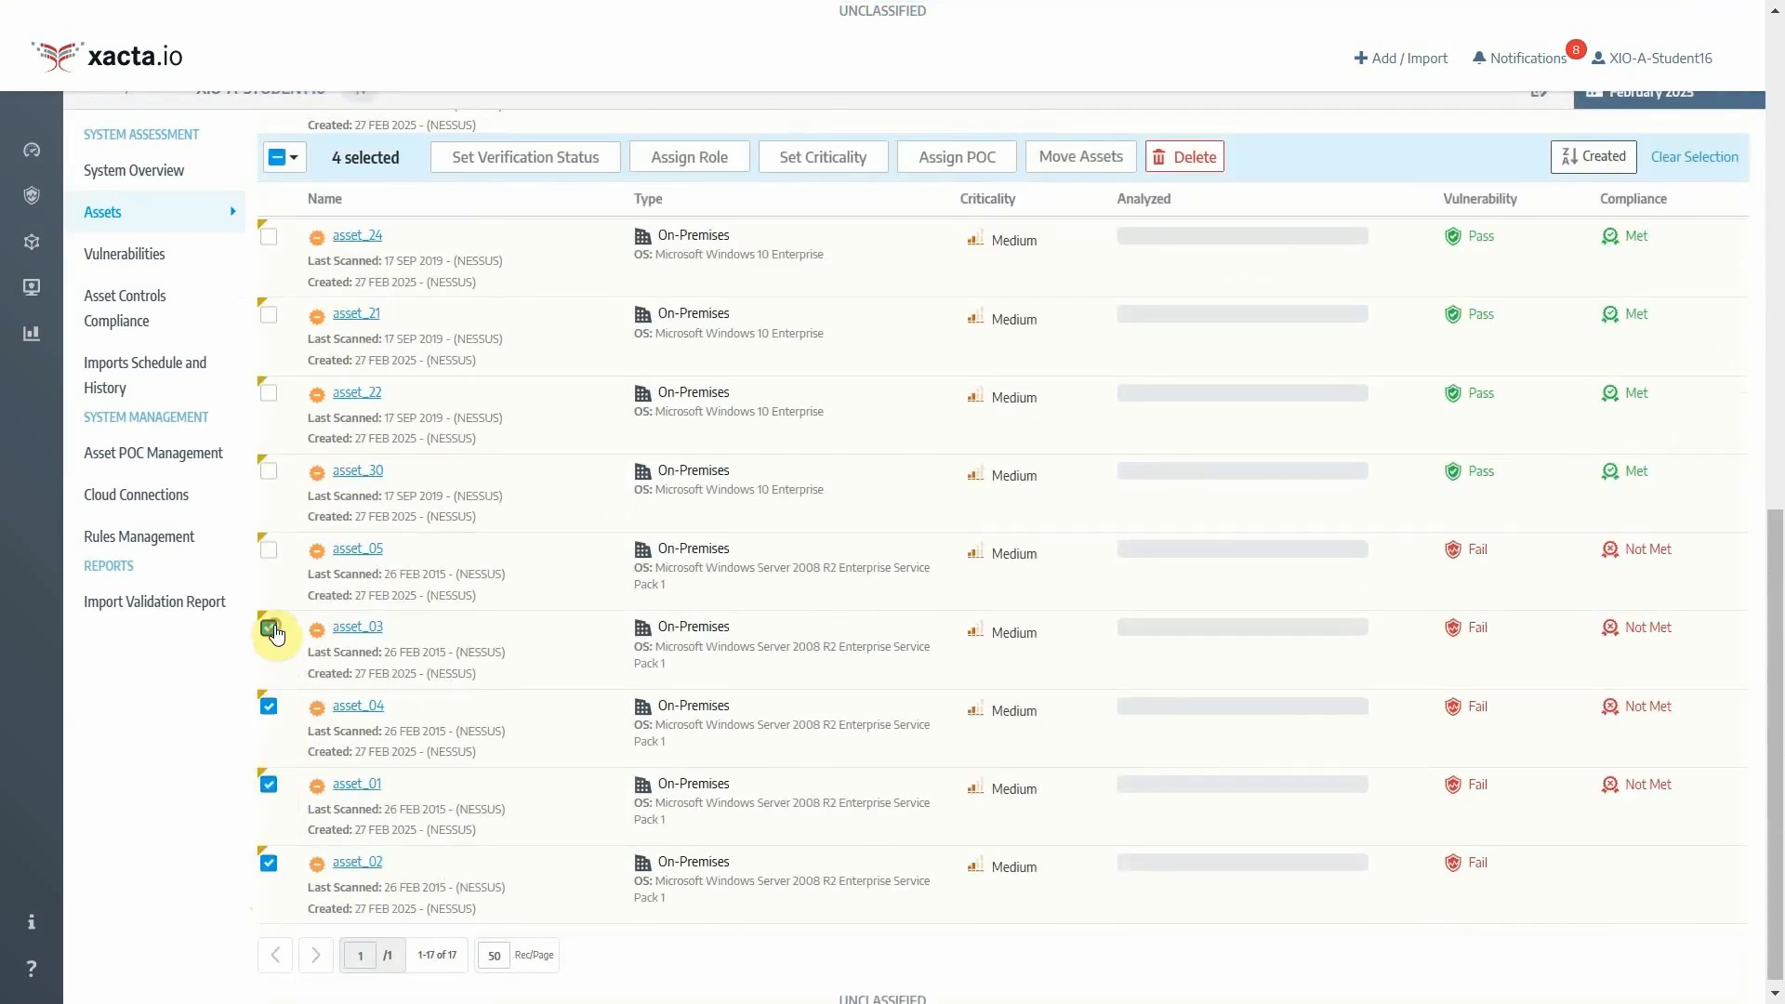
{"action": "left_click", "coordinate": [268, 550]}
{"action": "left_click", "coordinate": [269, 471]}
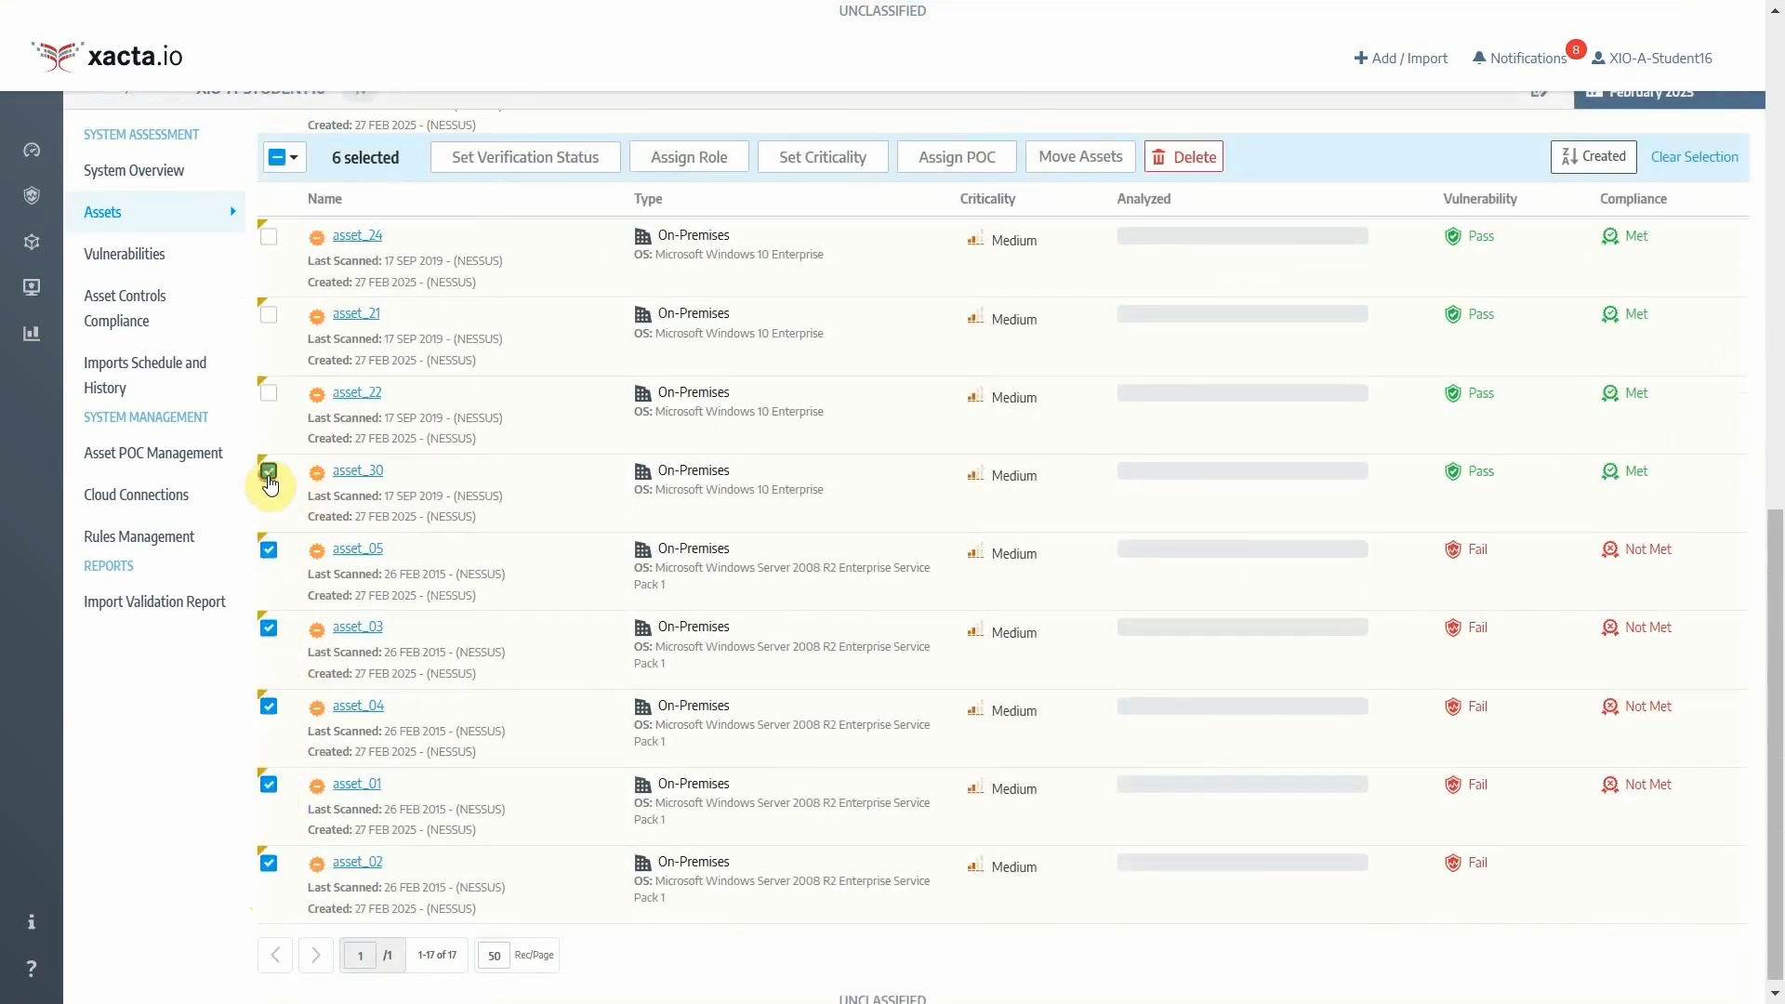
{"action": "left_click", "coordinate": [268, 393]}
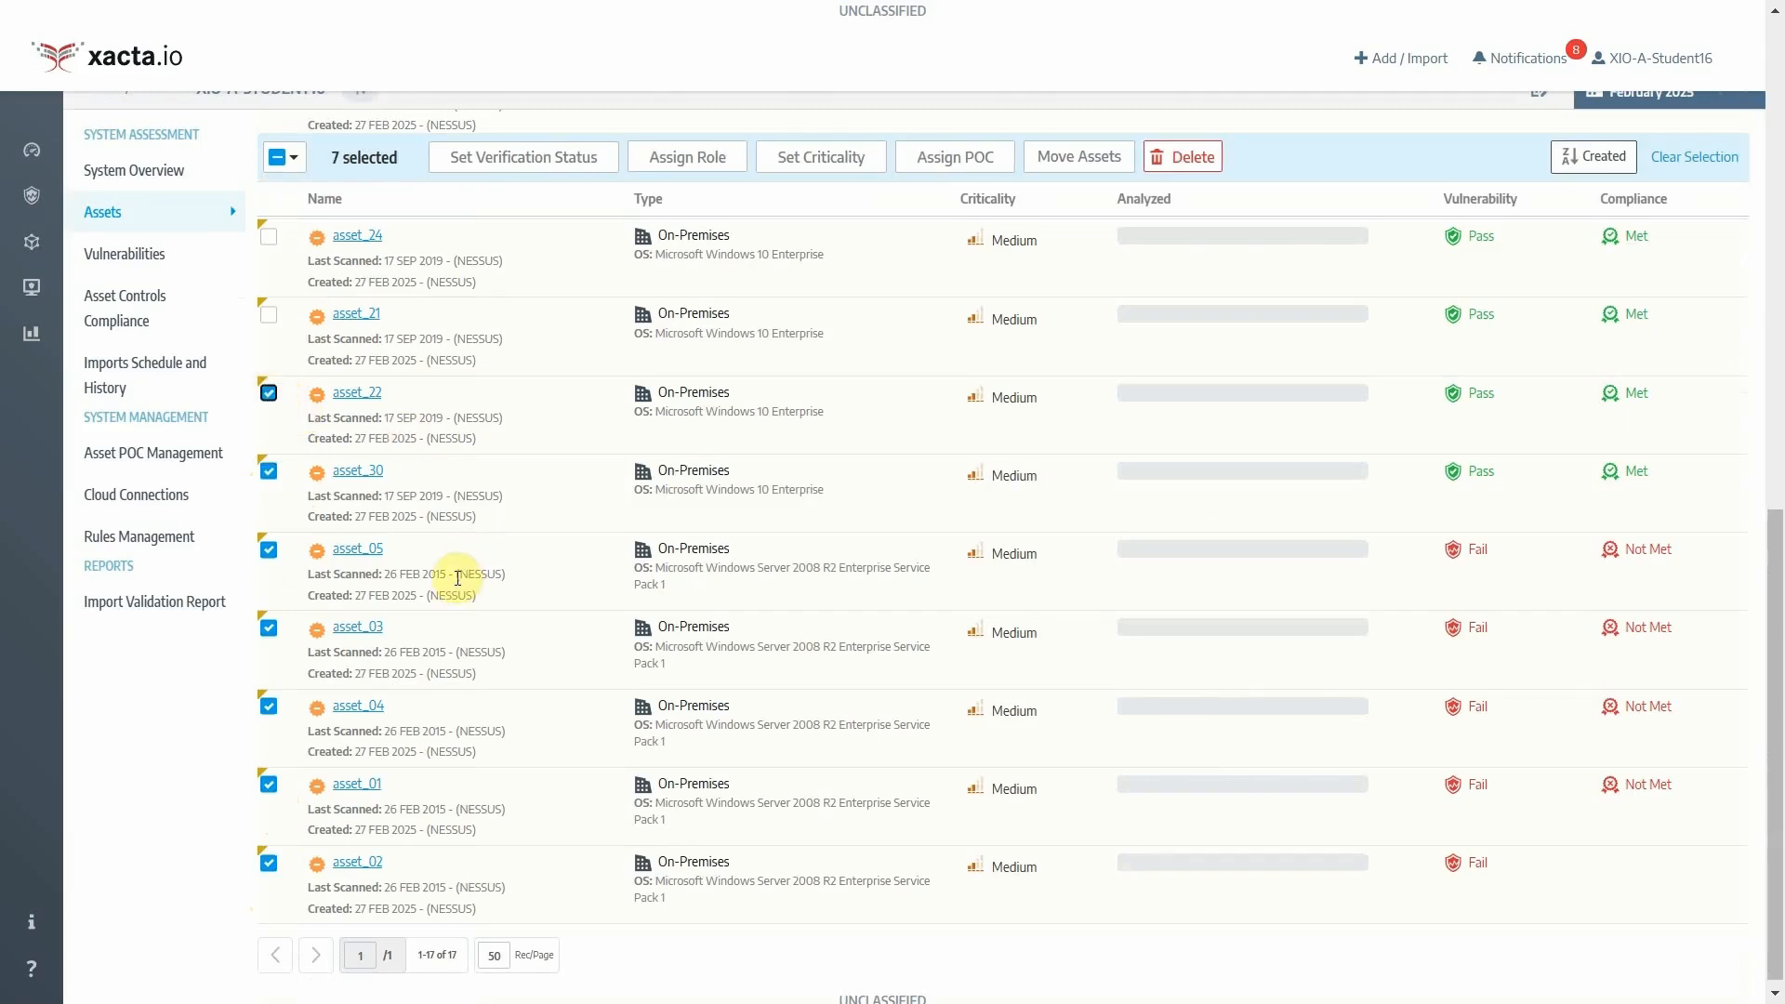
{"action": "scroll", "coordinate": [458, 571], "scroll_direction": "up", "scroll_amount": 3}
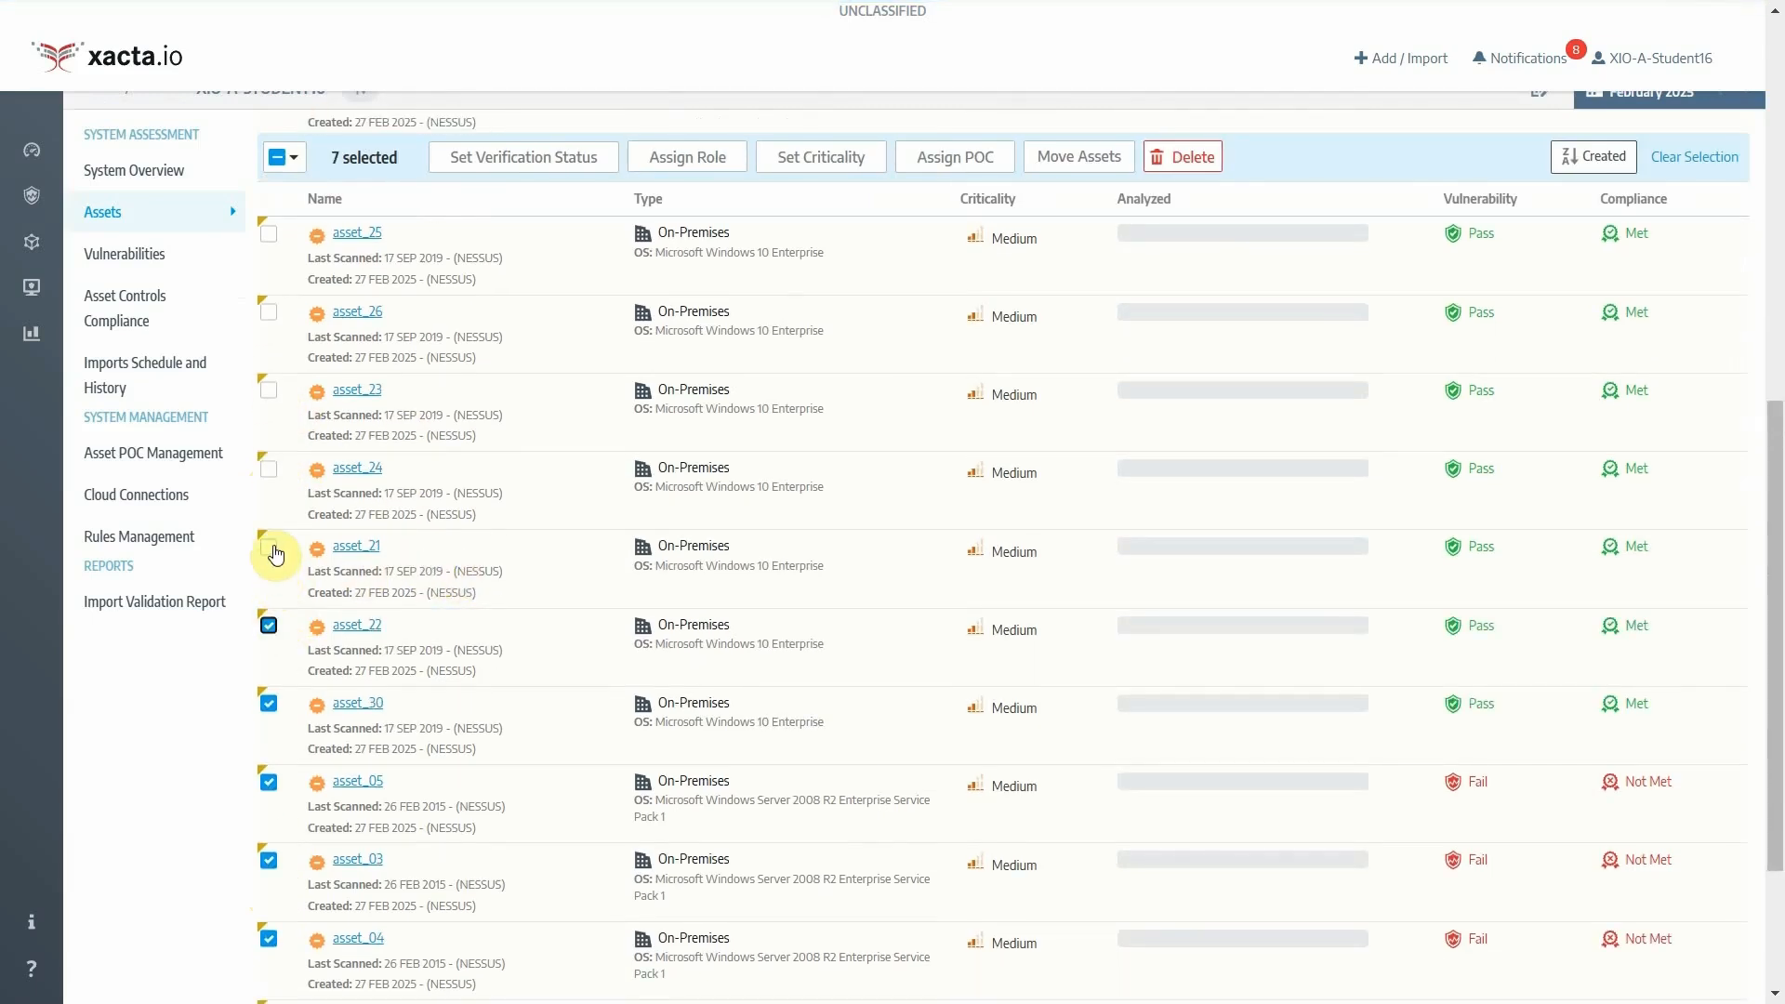
{"action": "left_click", "coordinate": [270, 549]}
{"action": "left_click", "coordinate": [269, 469]}
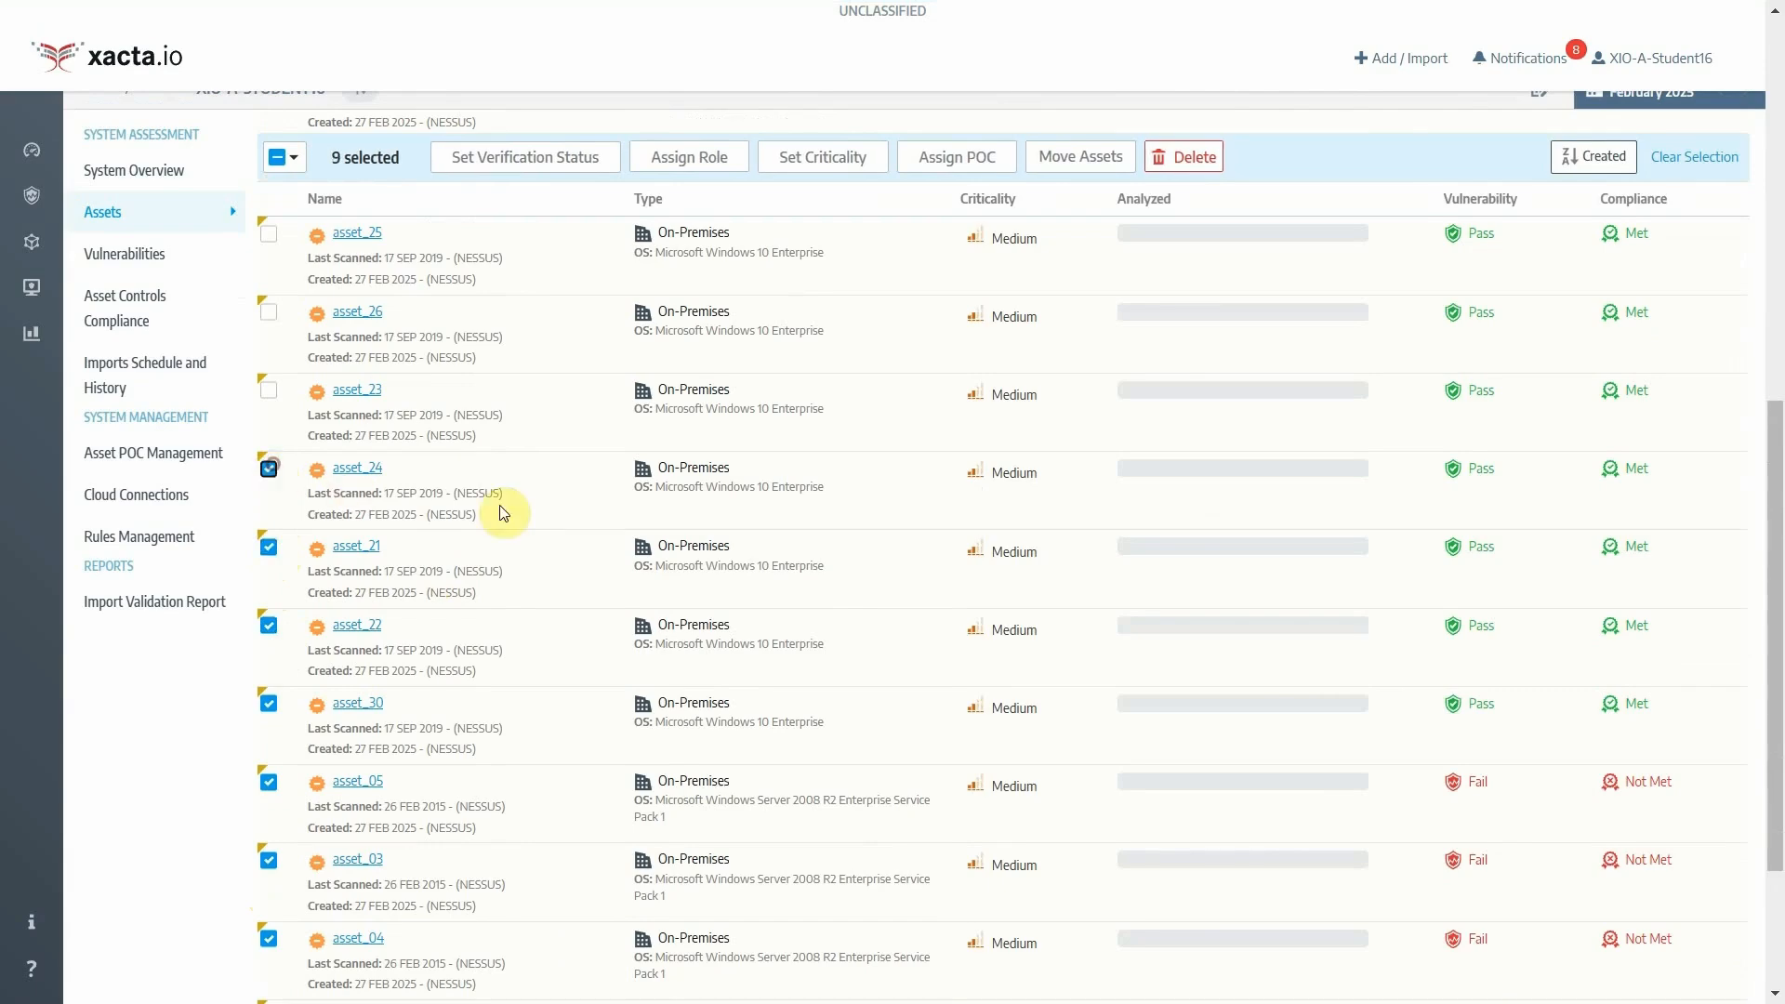
{"action": "scroll", "coordinate": [583, 527], "scroll_direction": "up", "scroll_amount": 3}
{"action": "left_click", "coordinate": [267, 622]}
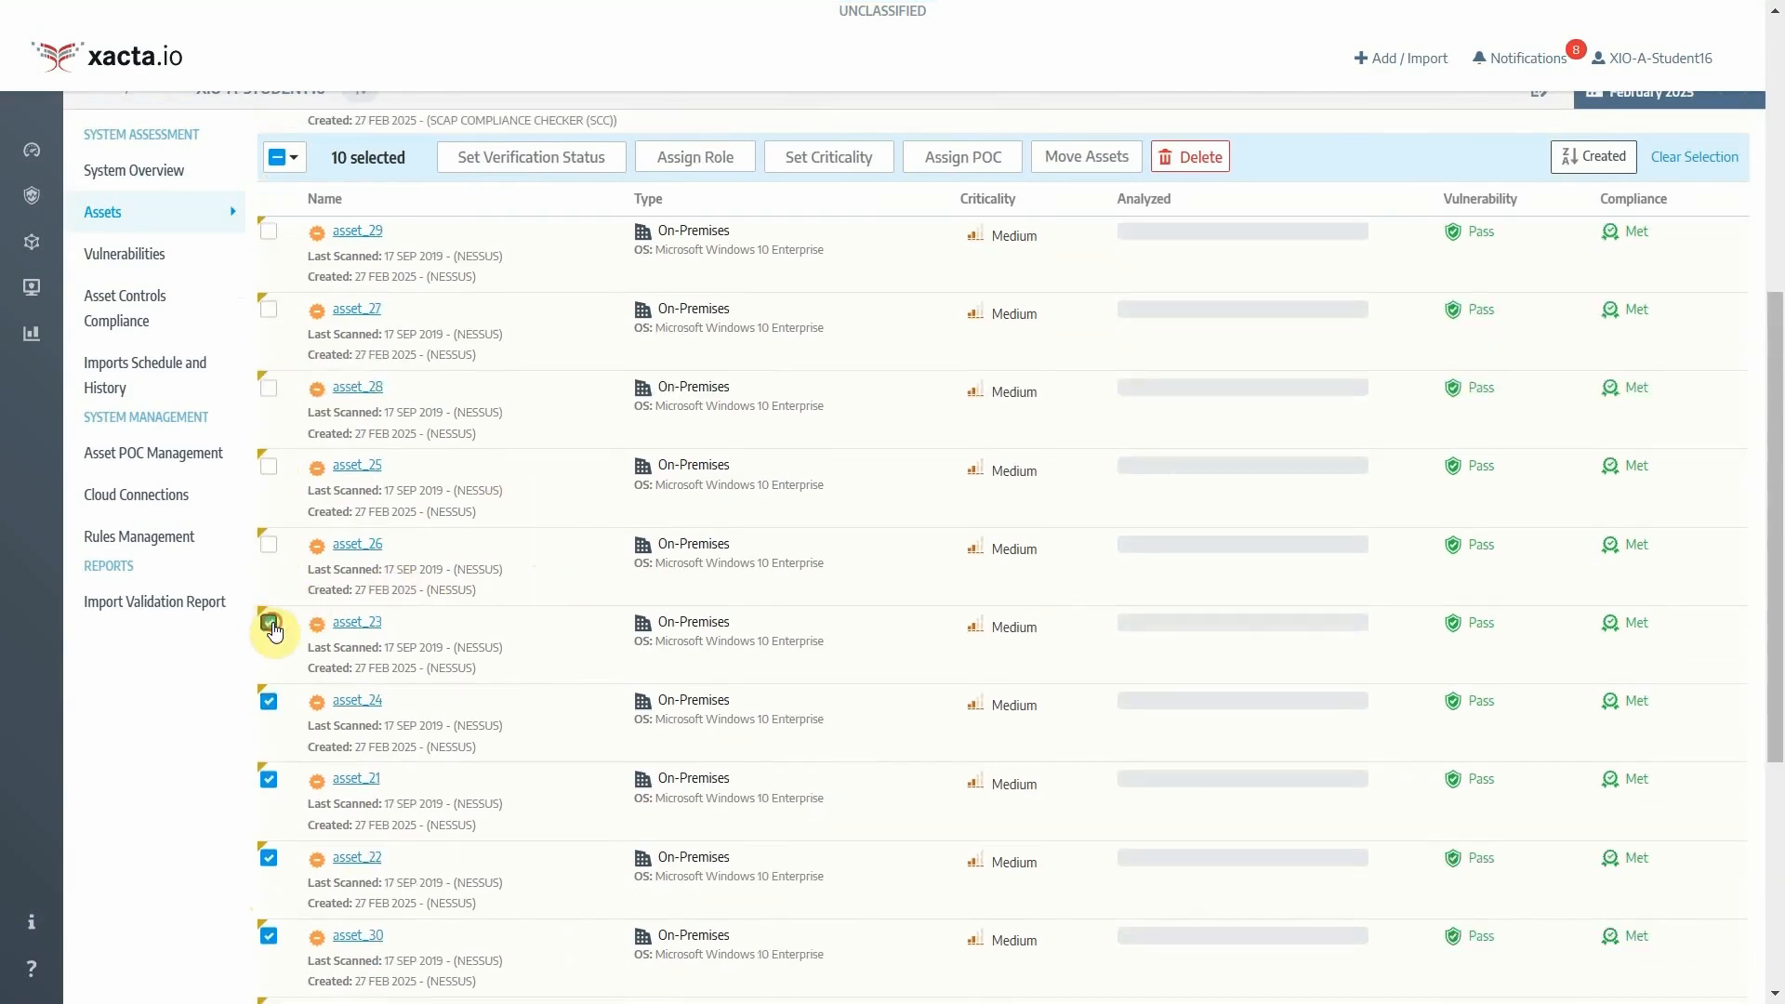
{"action": "left_click", "coordinate": [267, 541]}
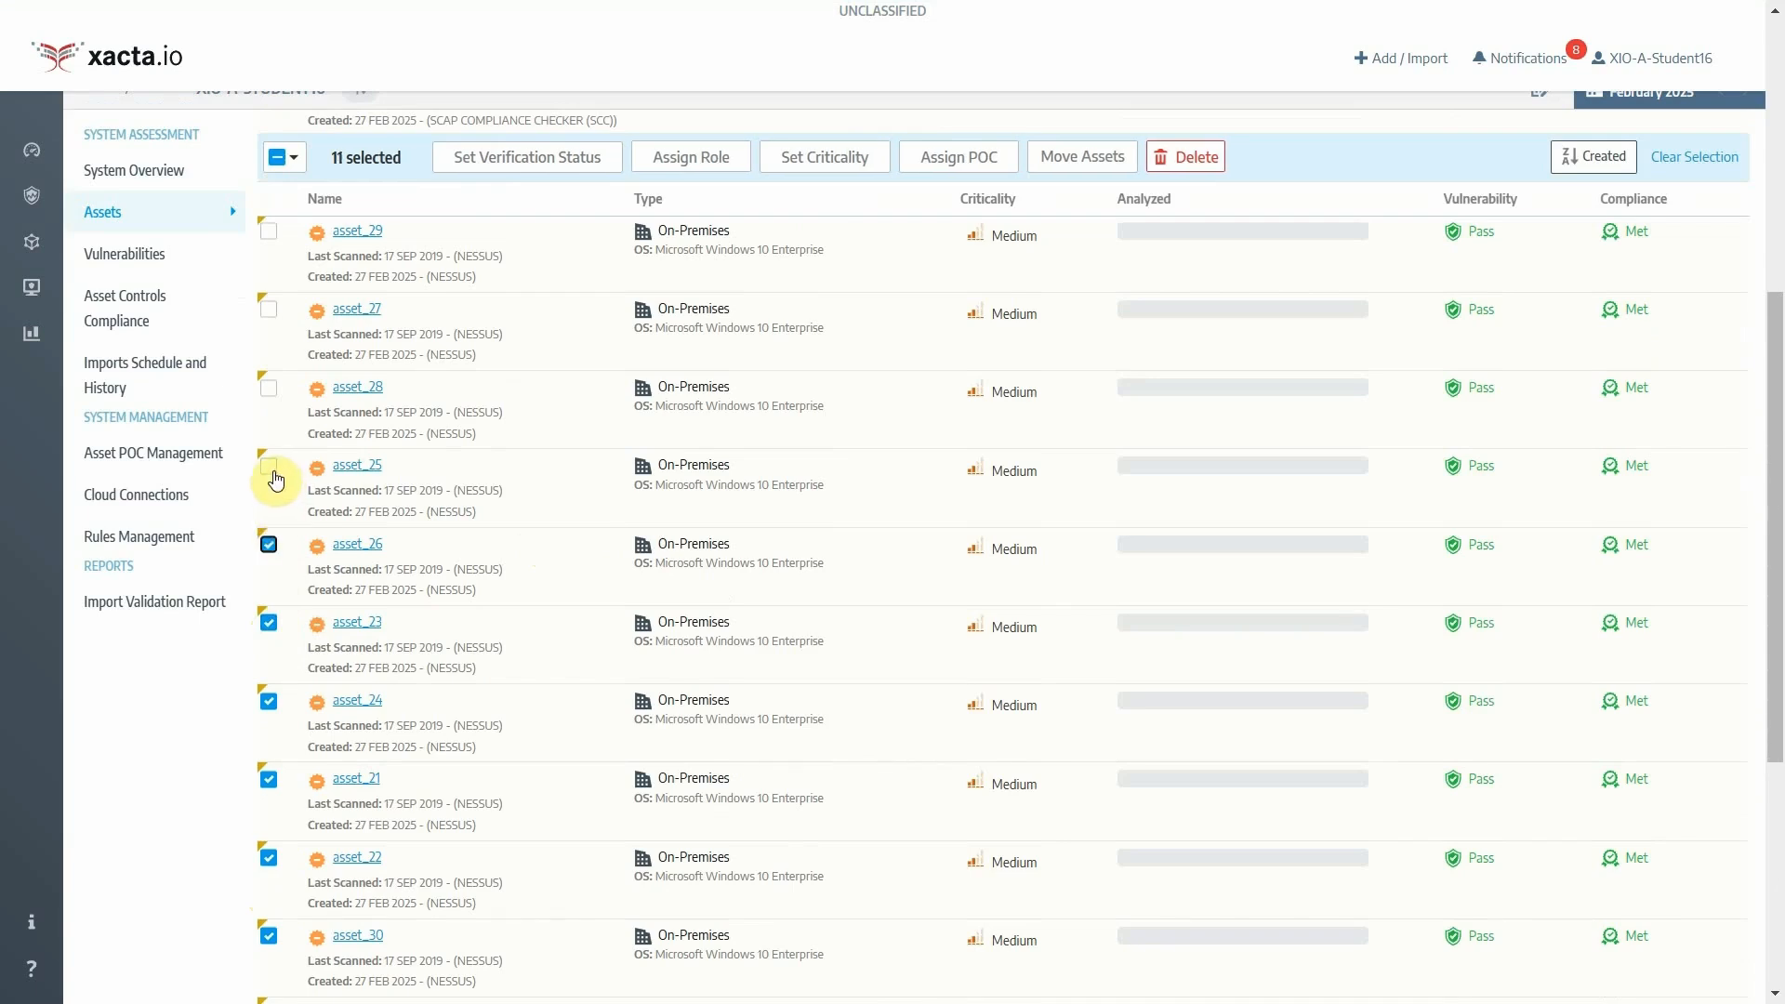
{"action": "left_click", "coordinate": [268, 466]}
{"action": "scroll", "coordinate": [470, 642], "scroll_direction": "up", "scroll_amount": 4}
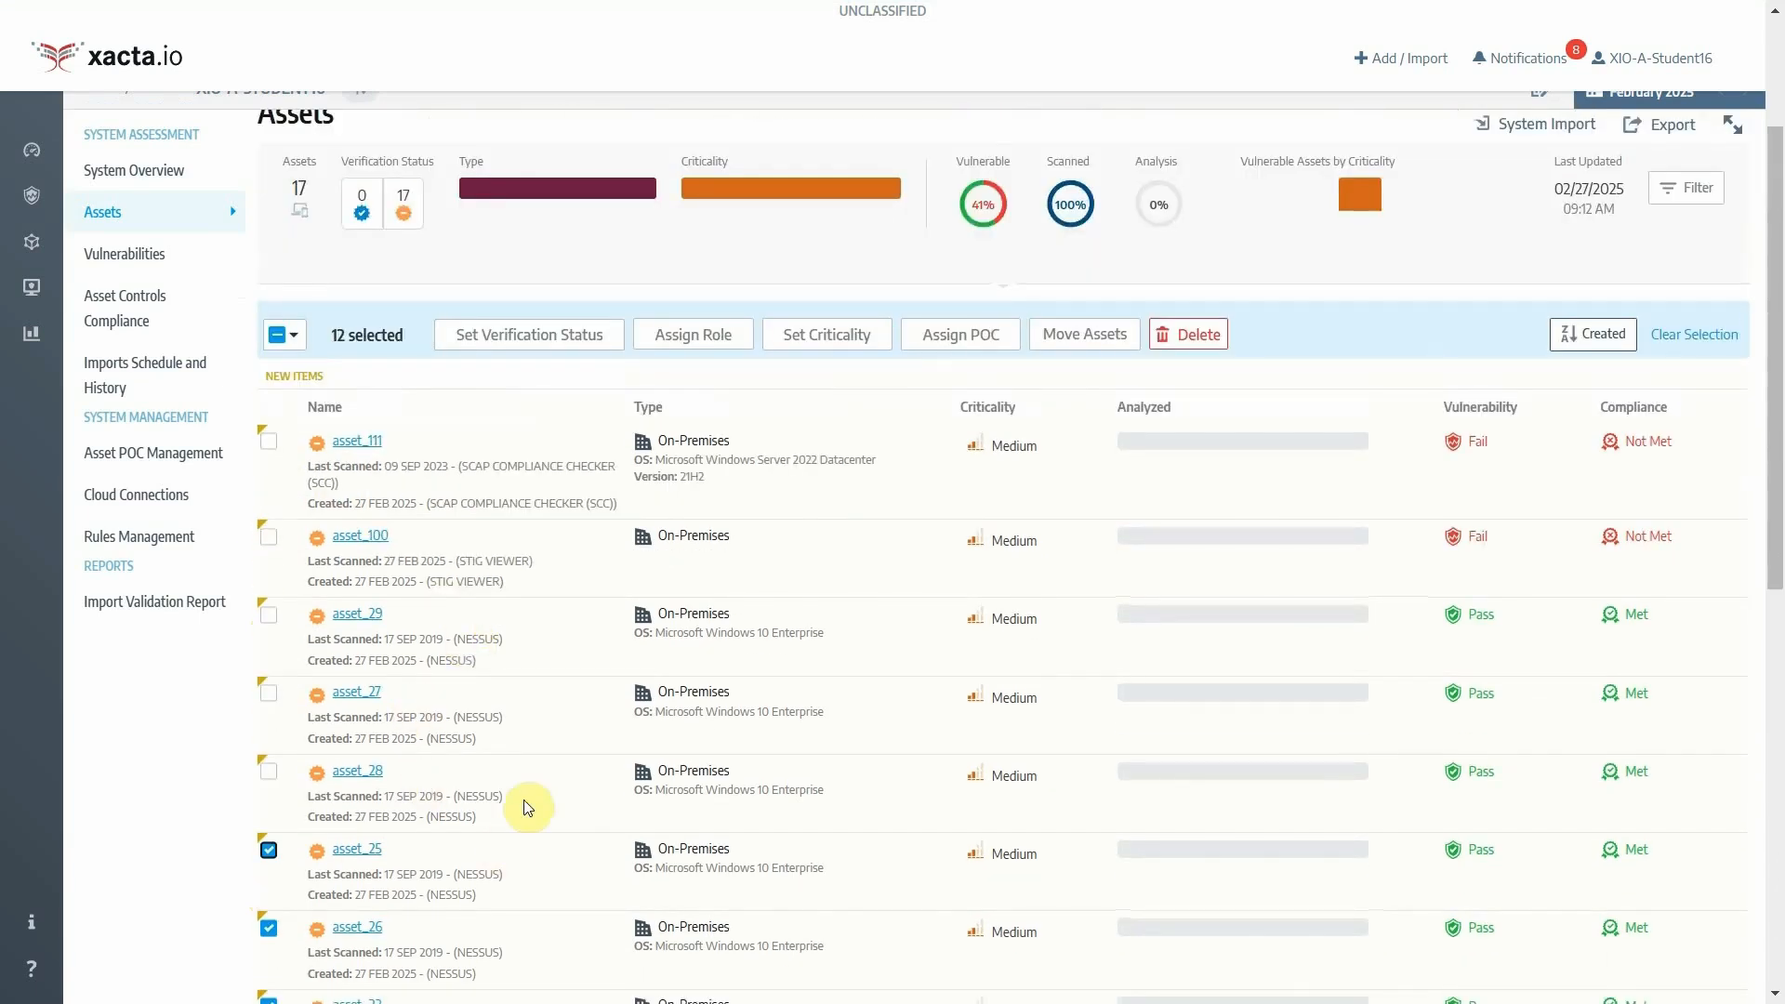
{"action": "left_click", "coordinate": [269, 771]}
{"action": "left_click", "coordinate": [271, 697]}
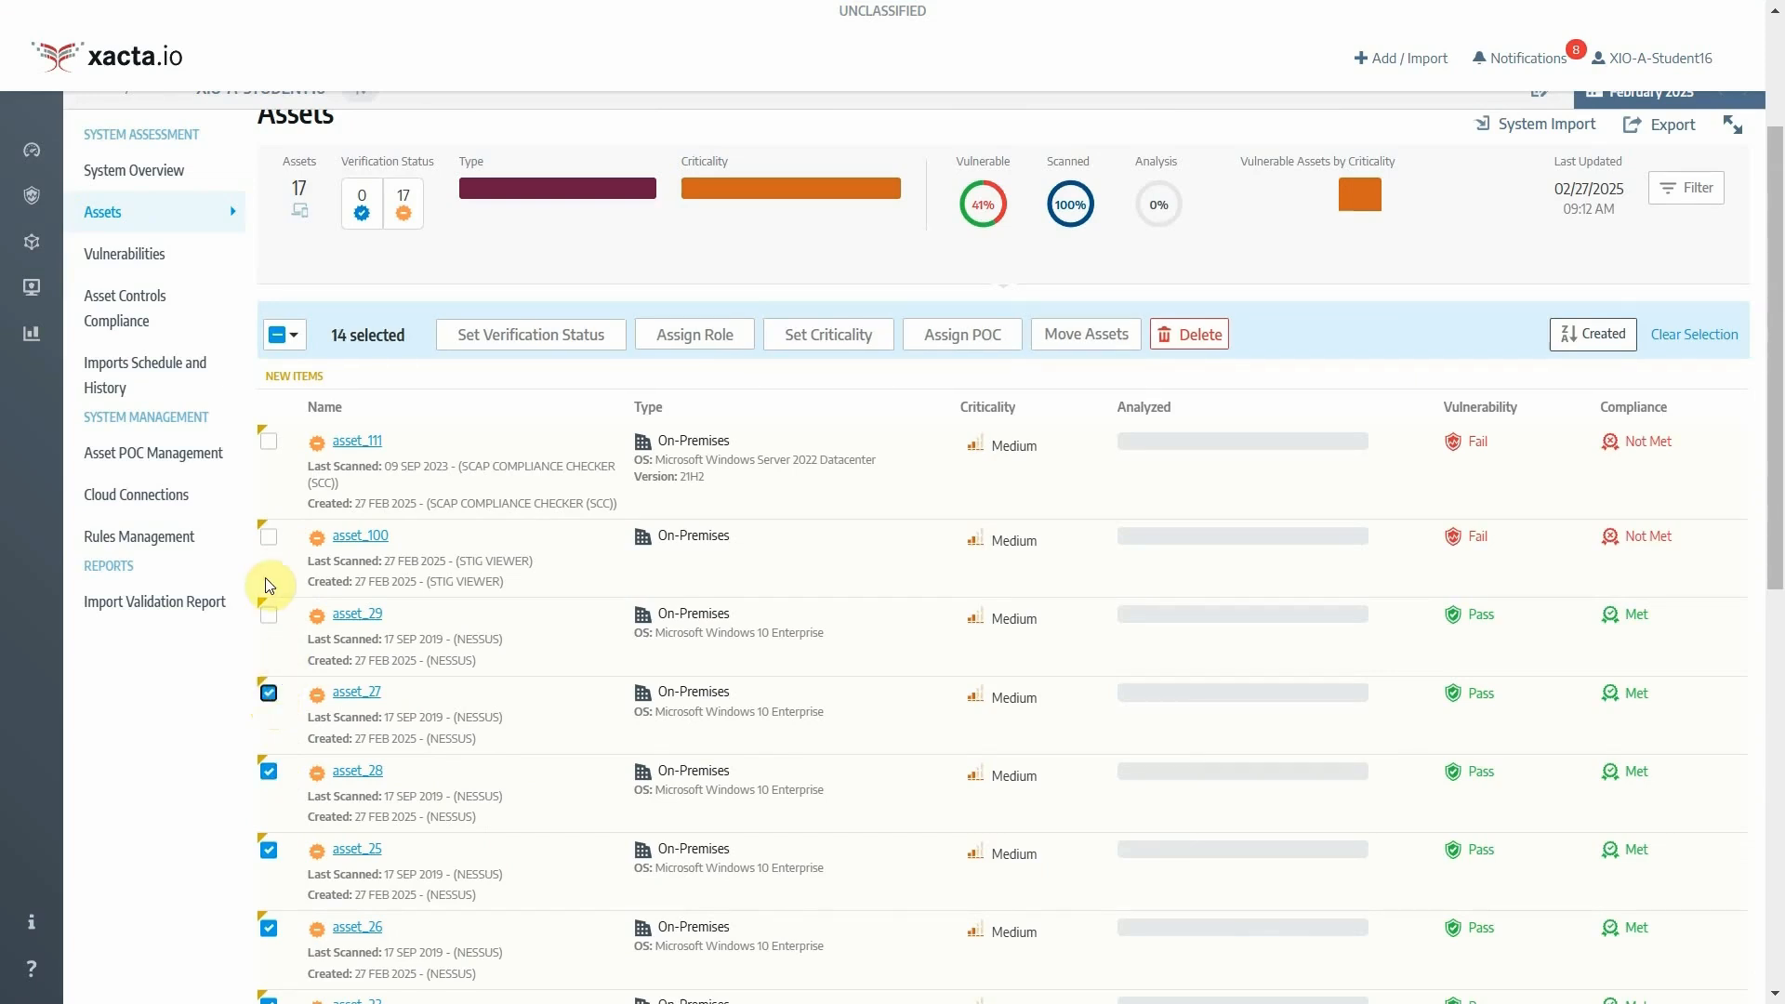
{"action": "left_click", "coordinate": [270, 618]}
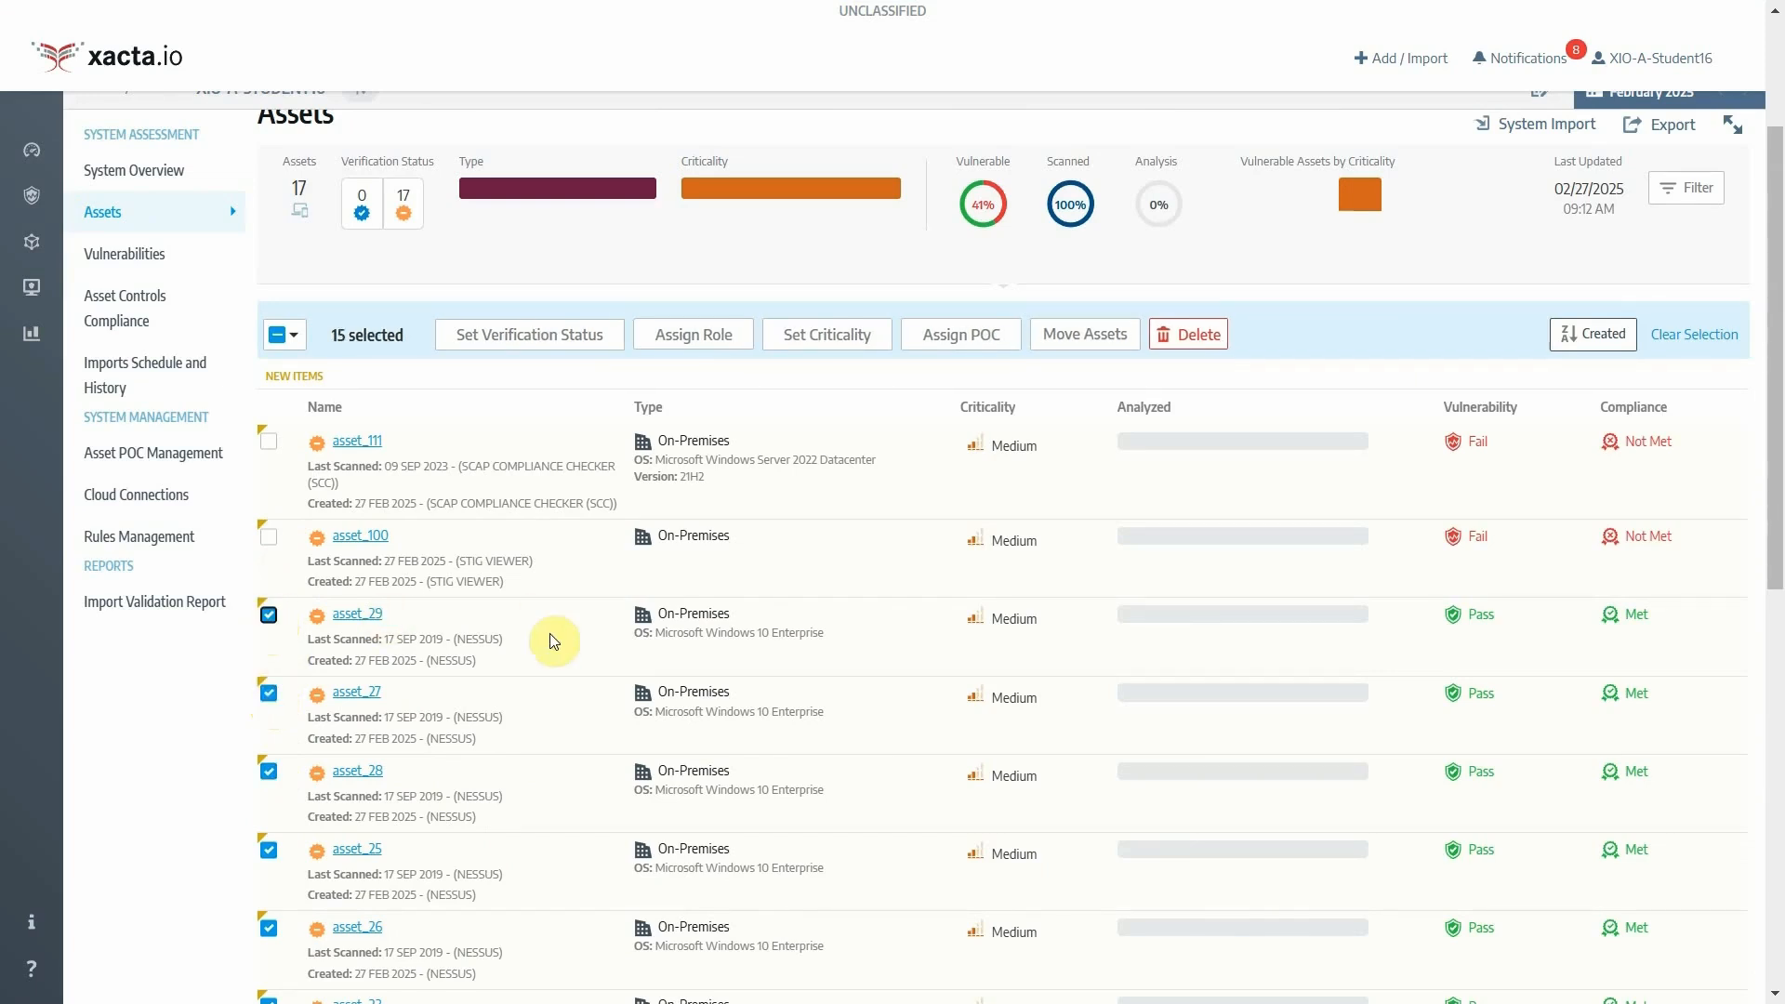
{"action": "left_click", "coordinate": [269, 441]}
{"action": "scroll", "coordinate": [557, 711], "scroll_direction": "up", "scroll_amount": 2}
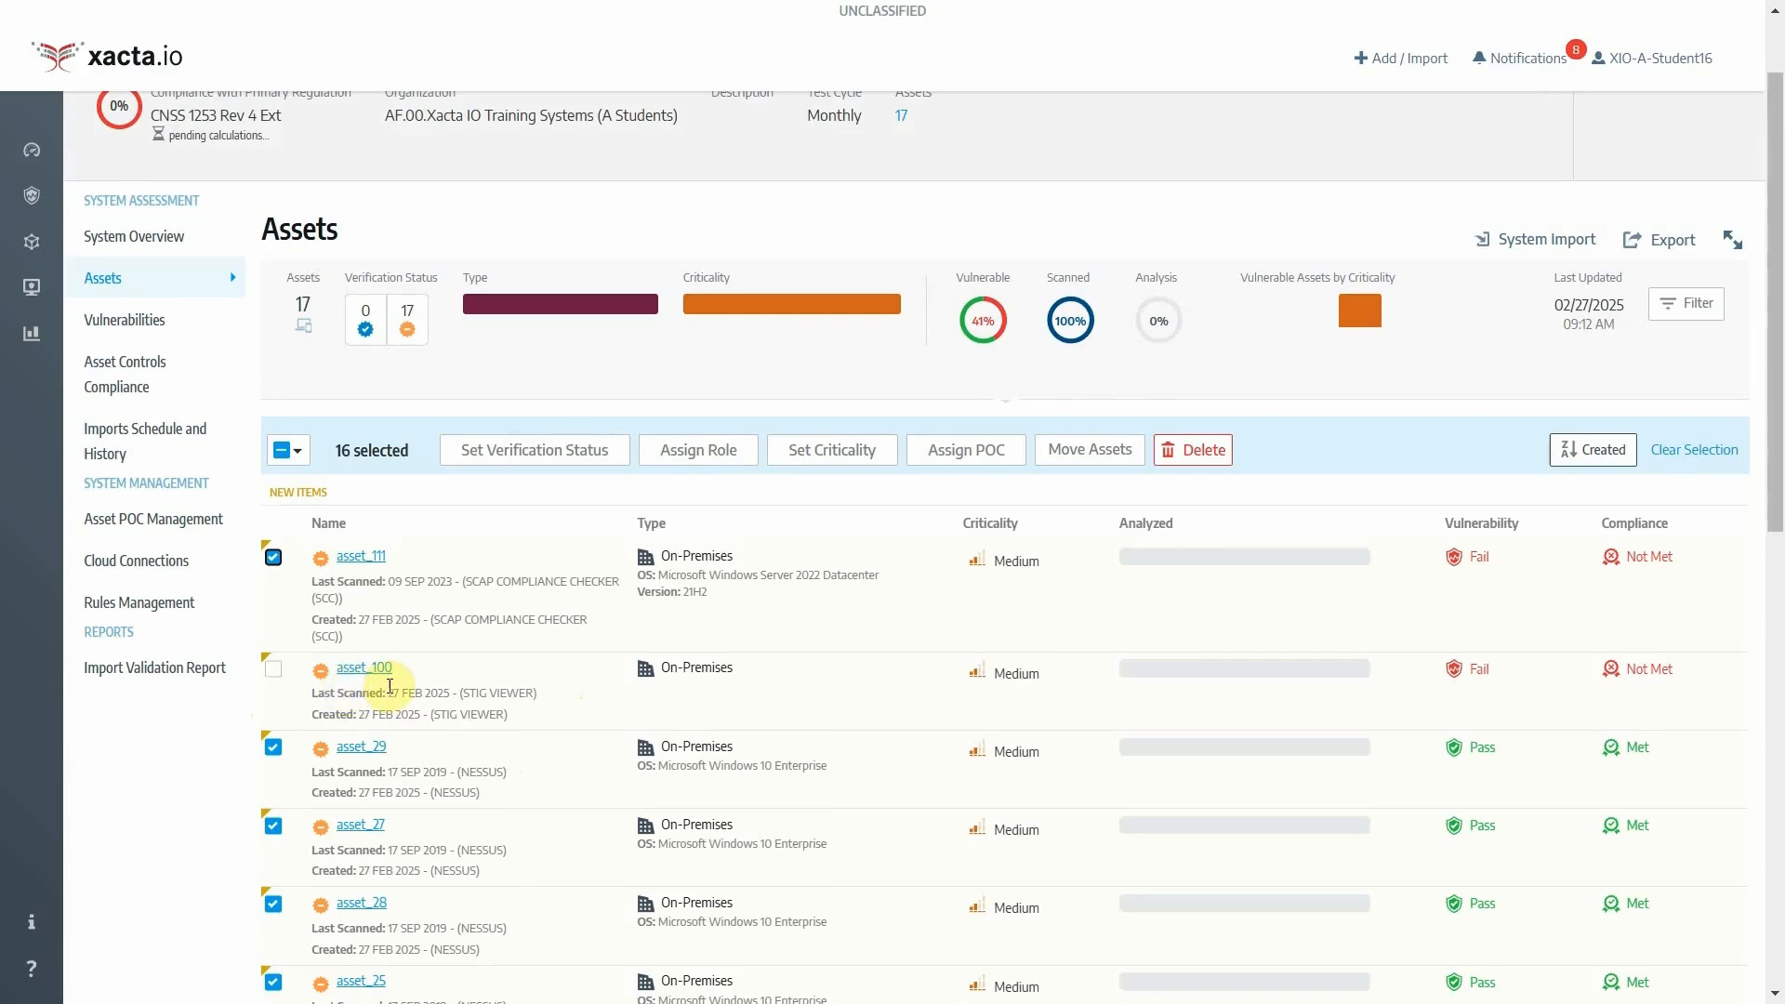
{"action": "left_click", "coordinate": [474, 709]}
{"action": "left_click", "coordinate": [520, 451]}
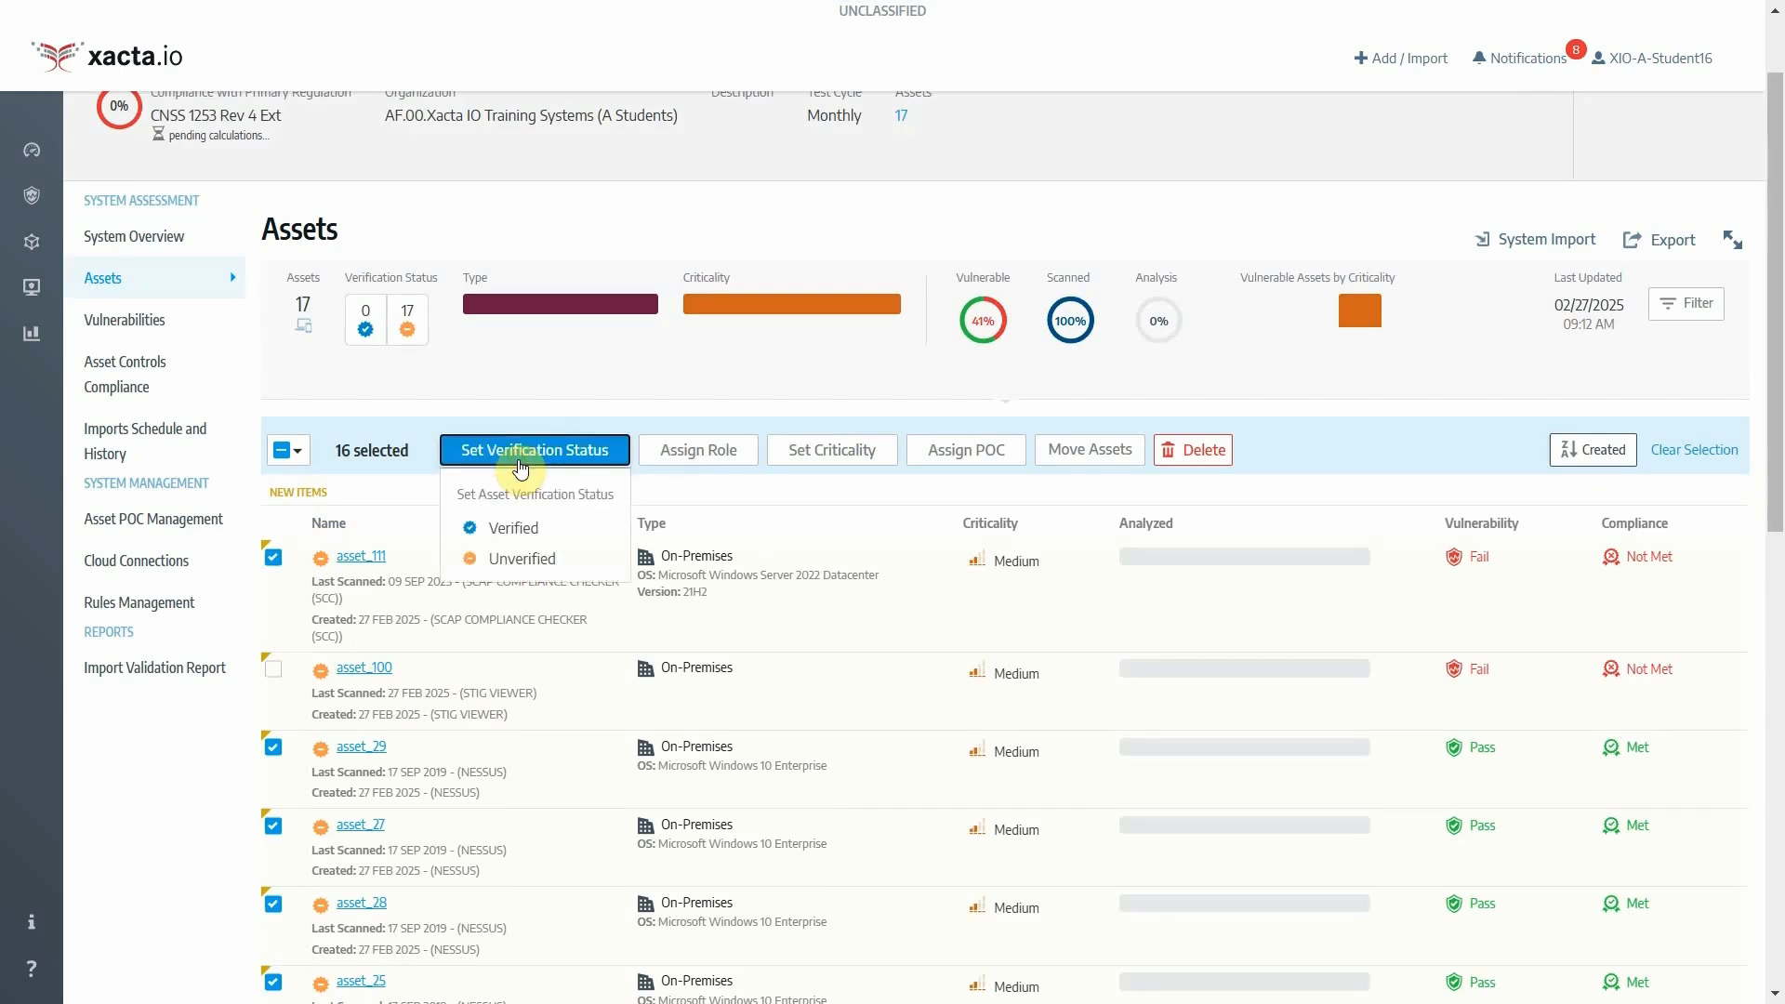
{"action": "left_click", "coordinate": [517, 532]}
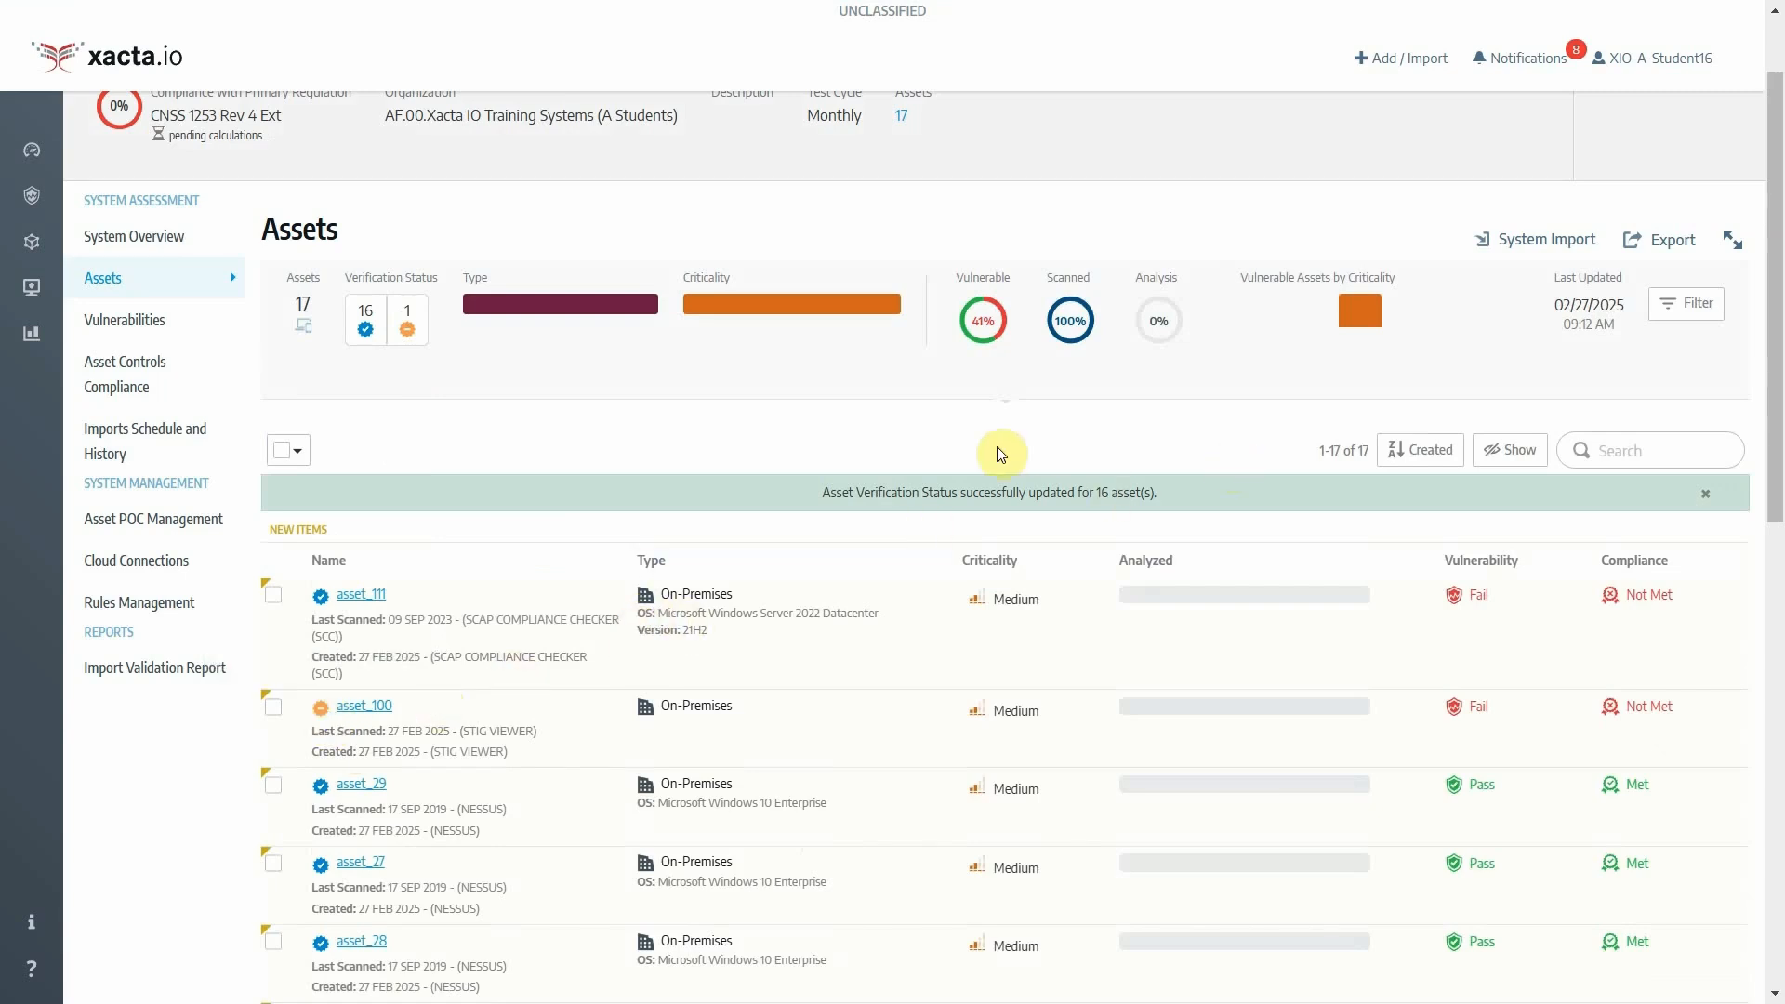
Step: Review the verification statuses across the asset list and dismiss the update message
{"action": "scroll", "coordinate": [641, 776], "scroll_direction": "up", "scroll_amount": 2}
{"action": "scroll", "coordinate": [632, 791], "scroll_direction": "down", "scroll_amount": 4}
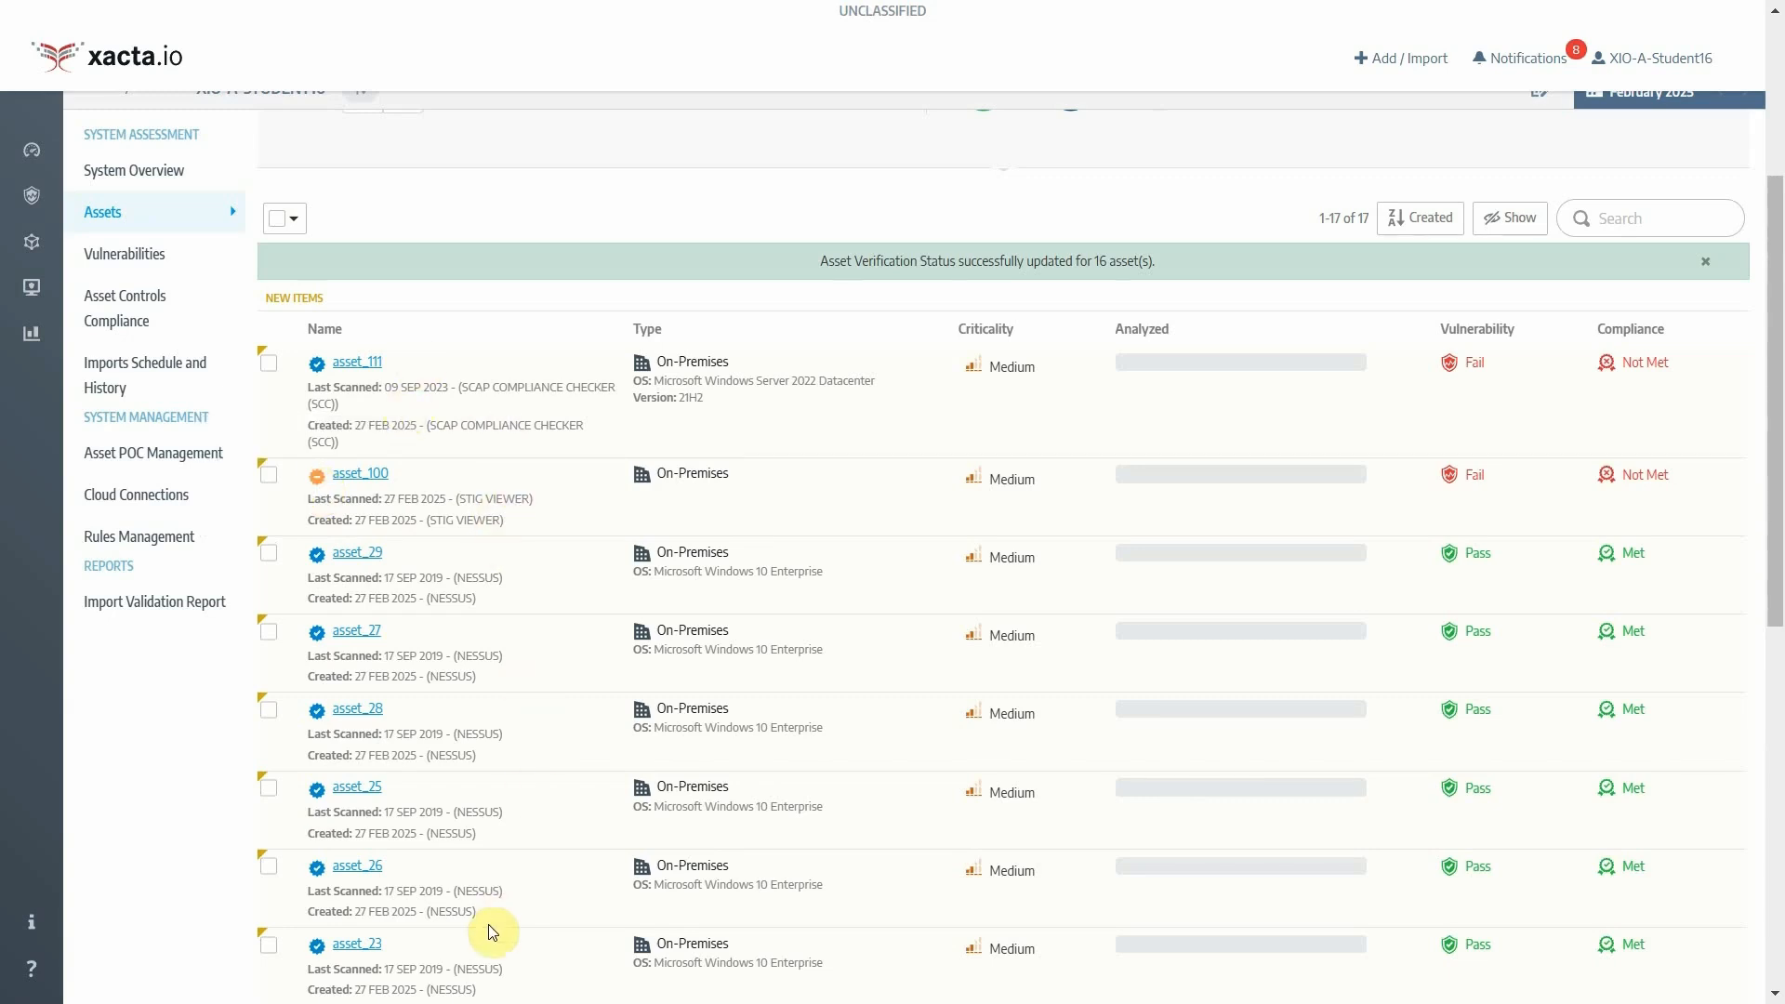
{"action": "scroll", "coordinate": [494, 883], "scroll_direction": "up", "scroll_amount": 5}
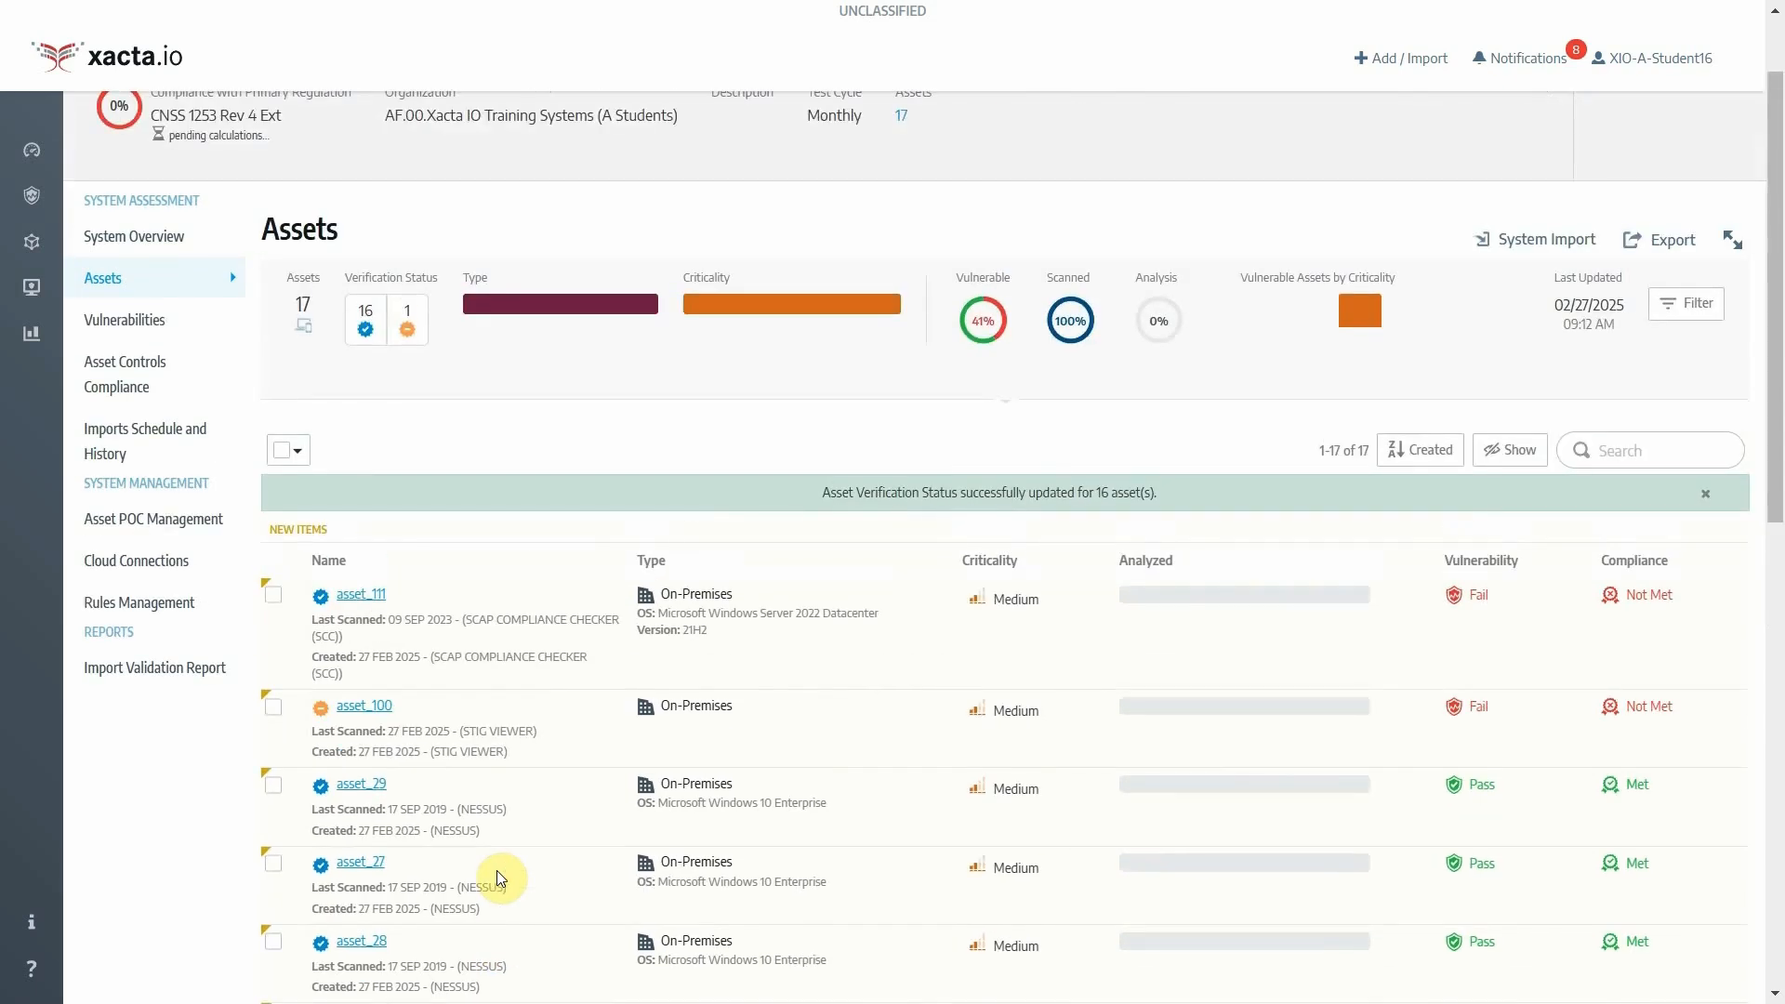
{"action": "scroll", "coordinate": [496, 870], "scroll_direction": "up", "scroll_amount": 3}
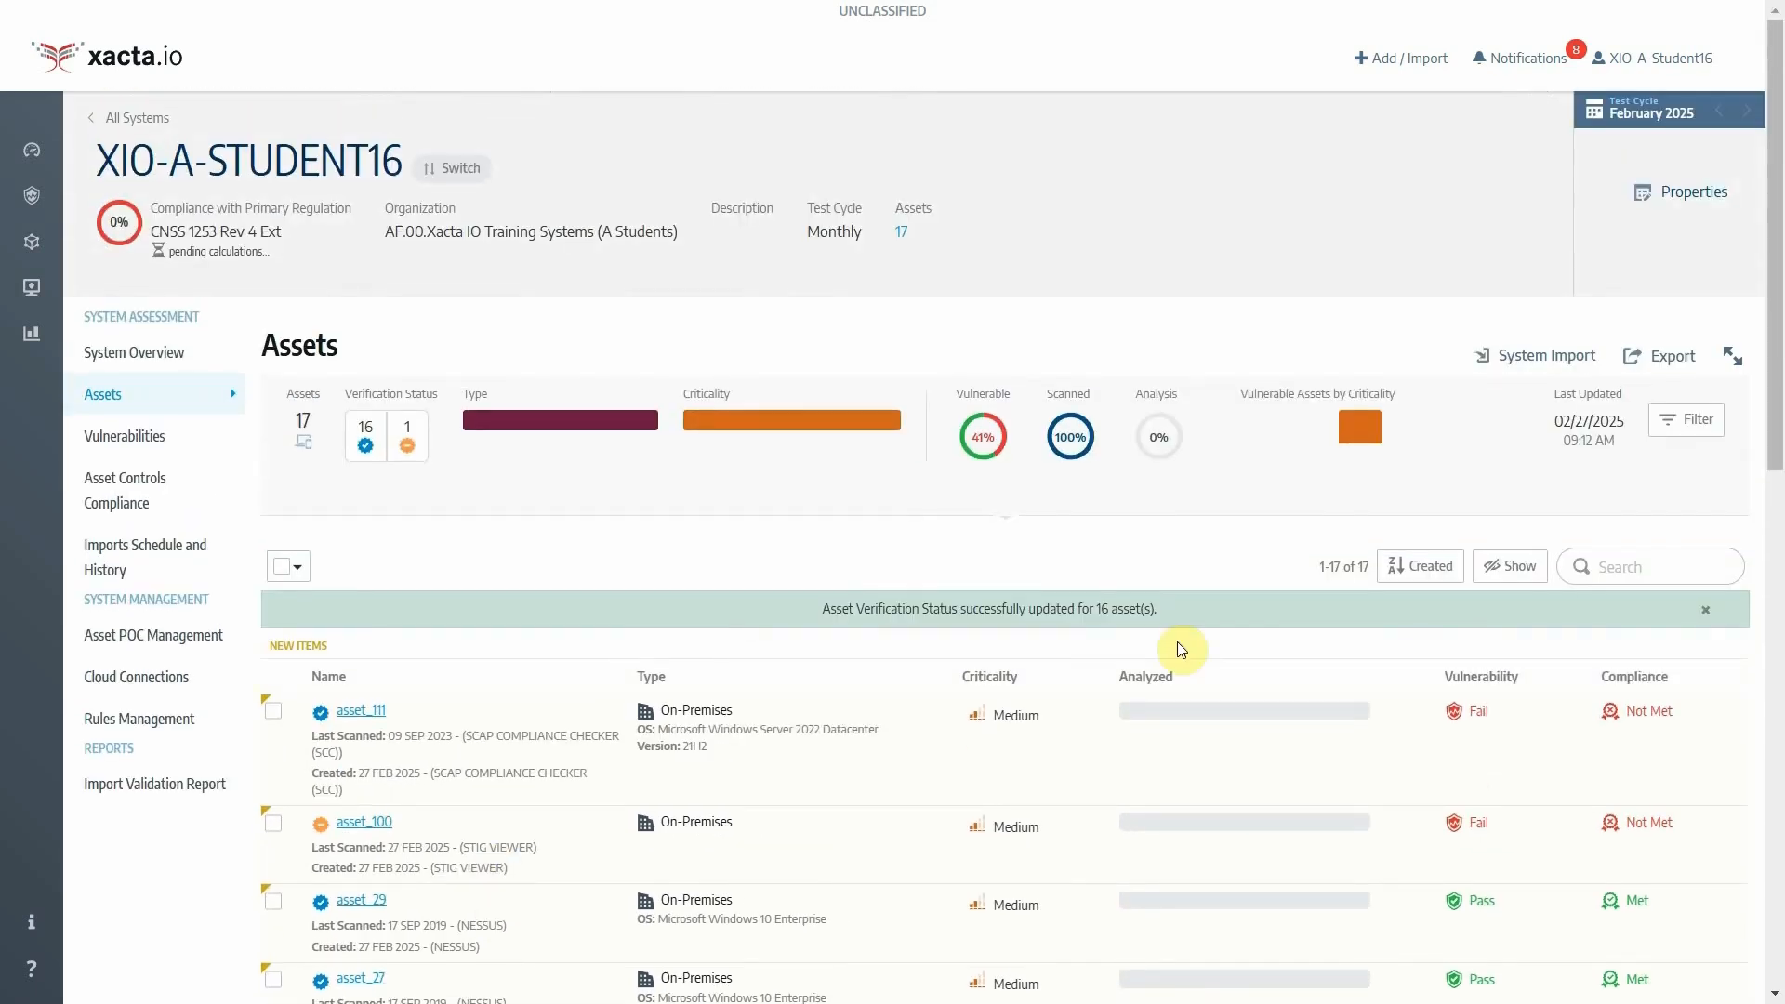
{"action": "left_click", "coordinate": [1708, 613]}
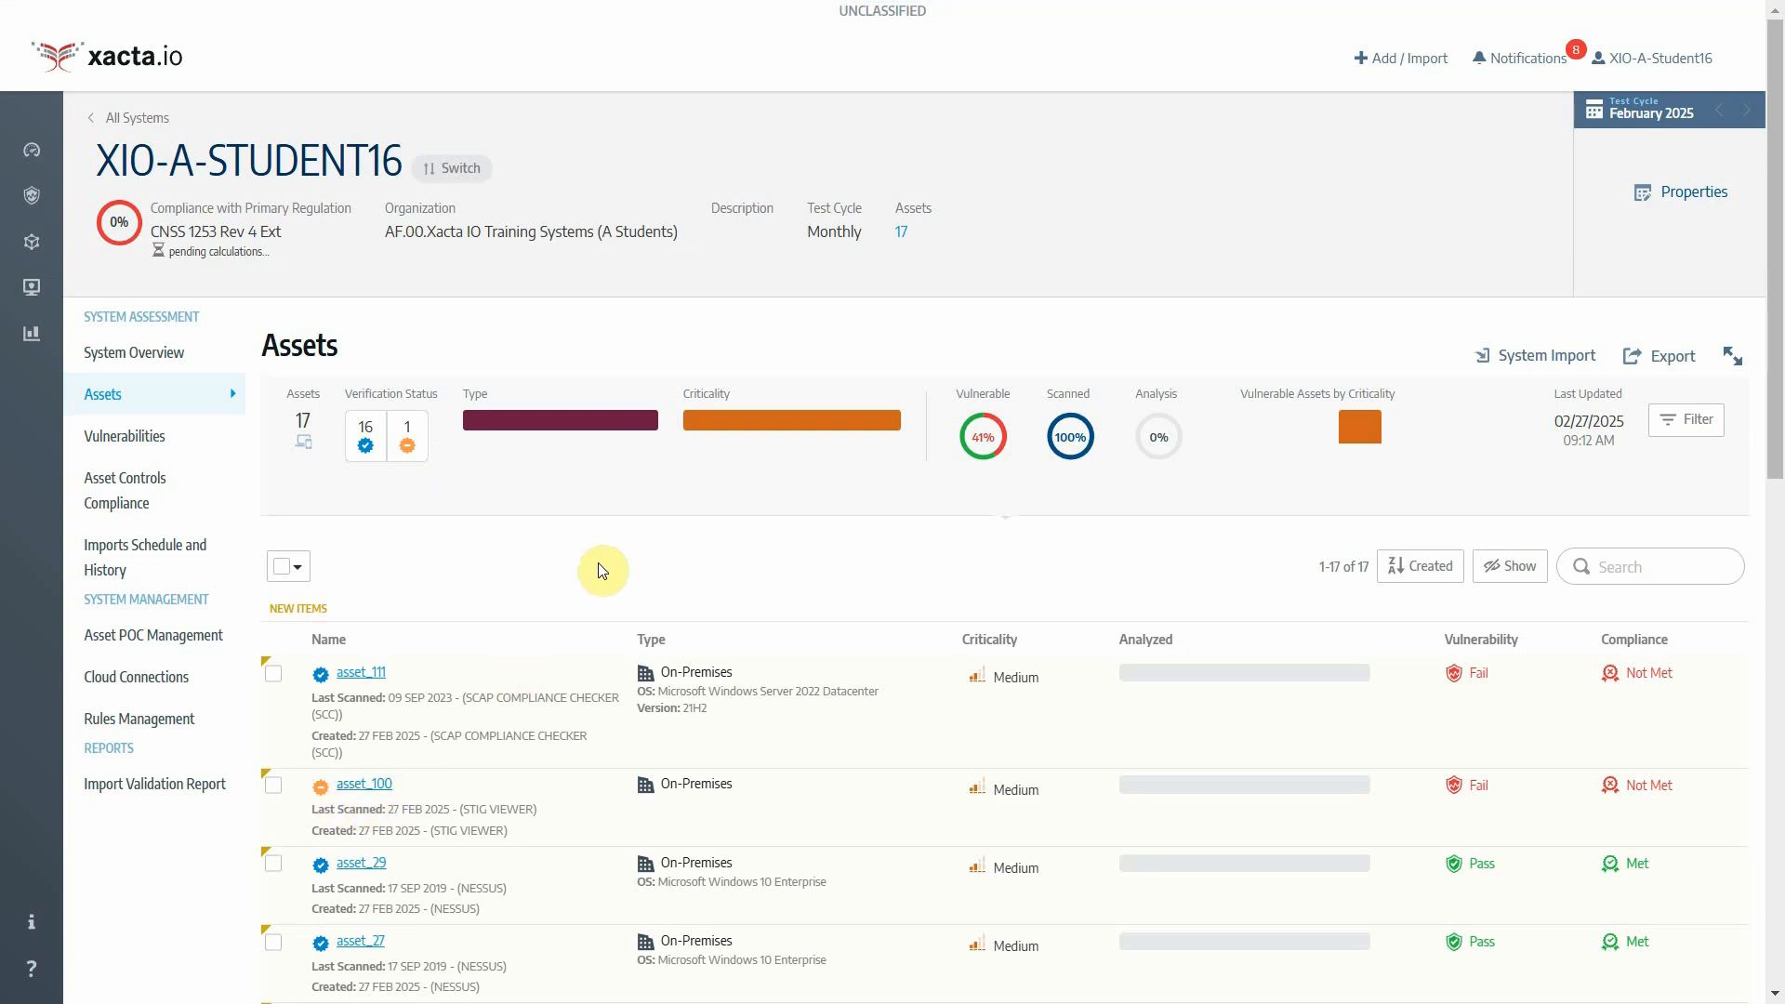
Step: Filter the asset list by the Verified verification status and review the listed assets' operating systems
{"action": "left_click", "coordinate": [1707, 421]}
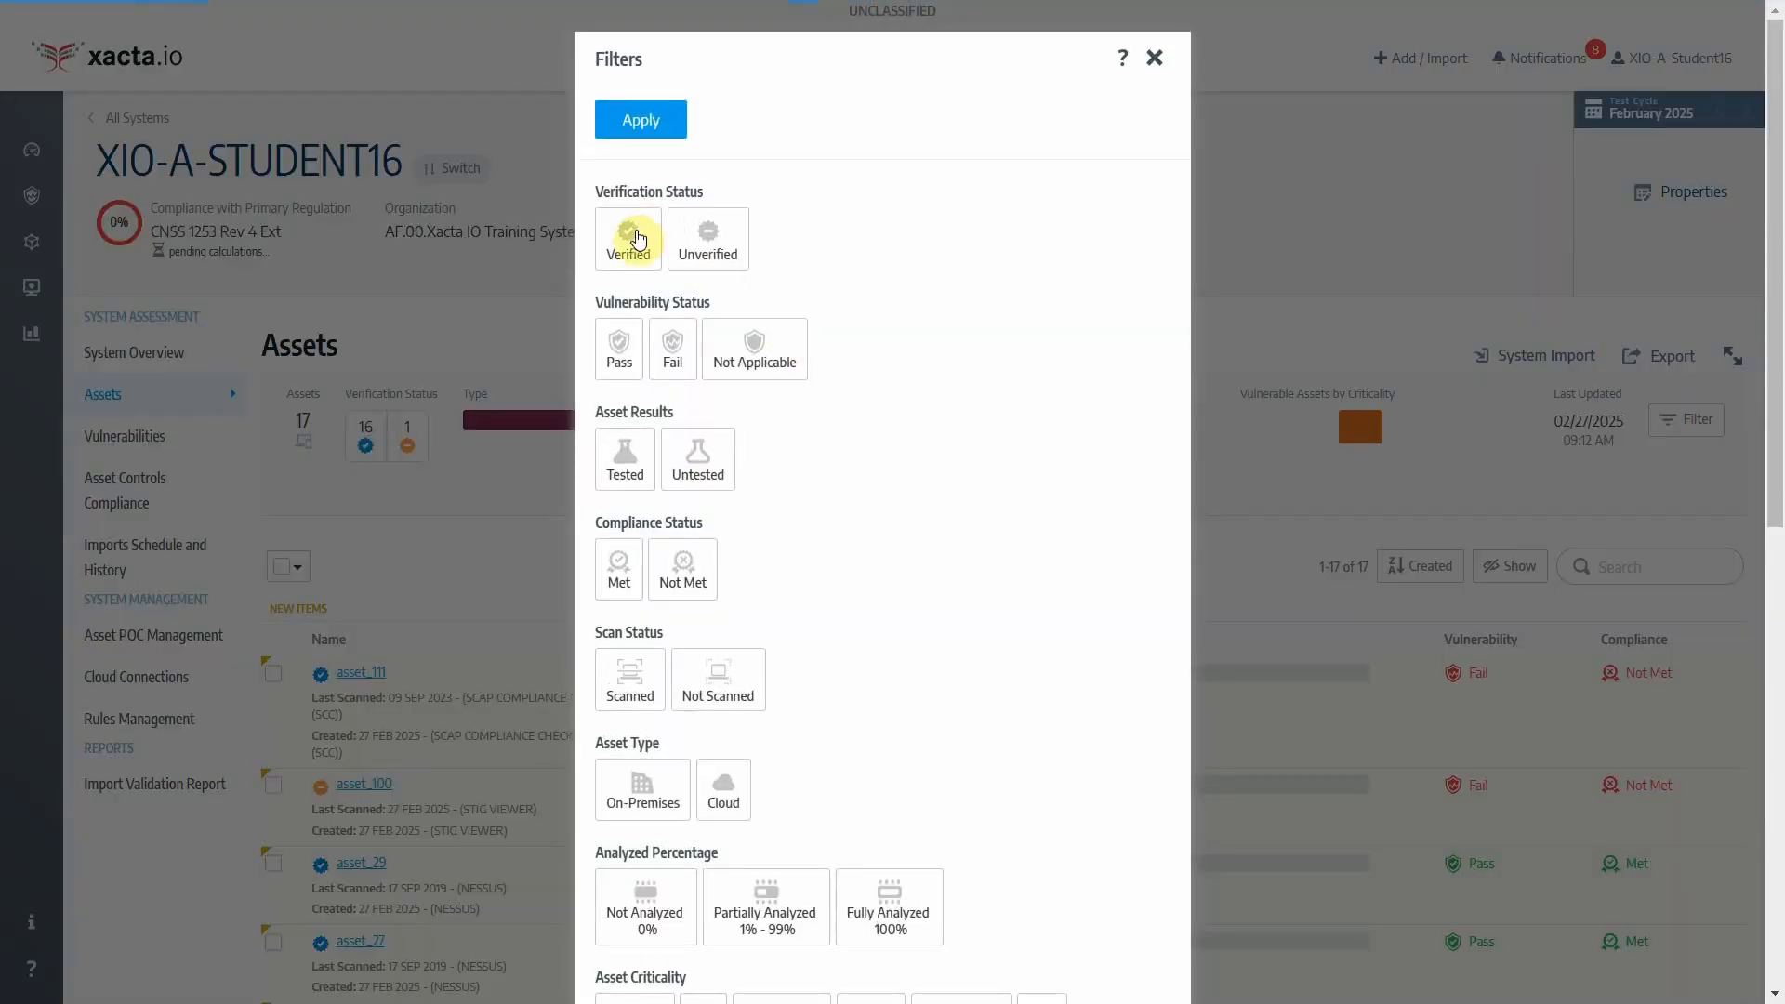
{"action": "left_click", "coordinate": [623, 253]}
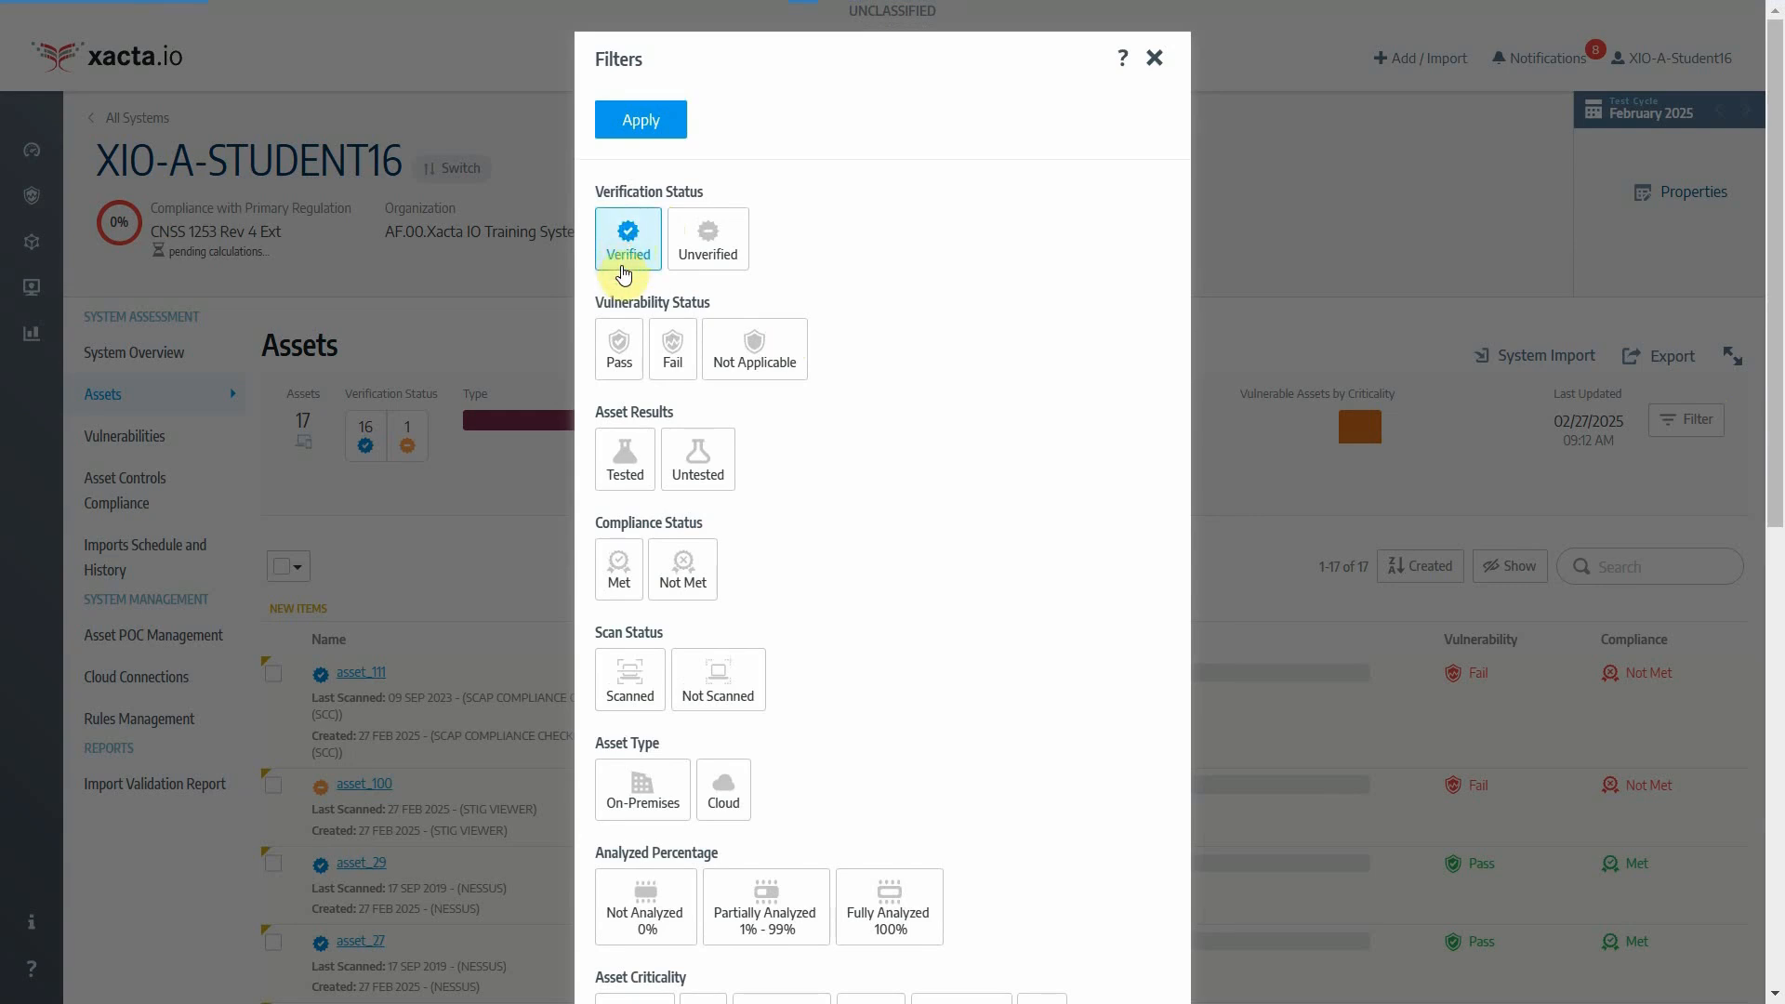
{"action": "left_click", "coordinate": [660, 115]}
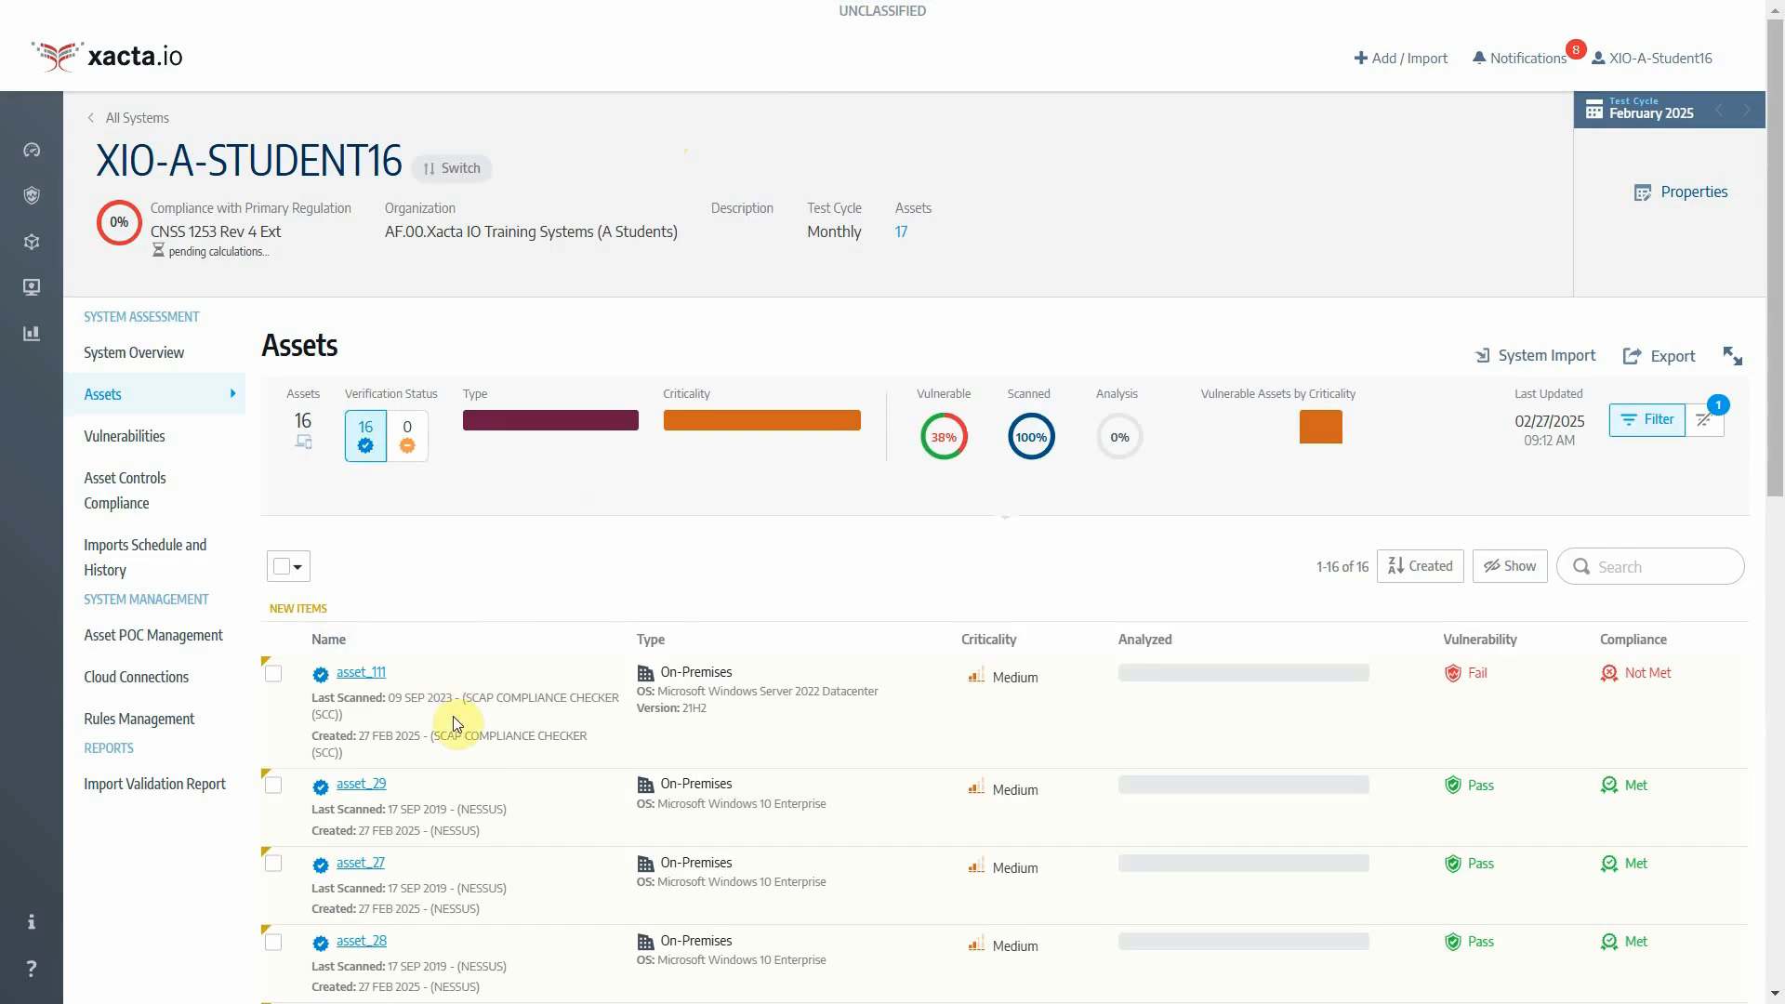
{"action": "scroll", "coordinate": [480, 756], "scroll_direction": "down", "scroll_amount": 3}
{"action": "scroll", "coordinate": [480, 756], "scroll_direction": "down", "scroll_amount": 8}
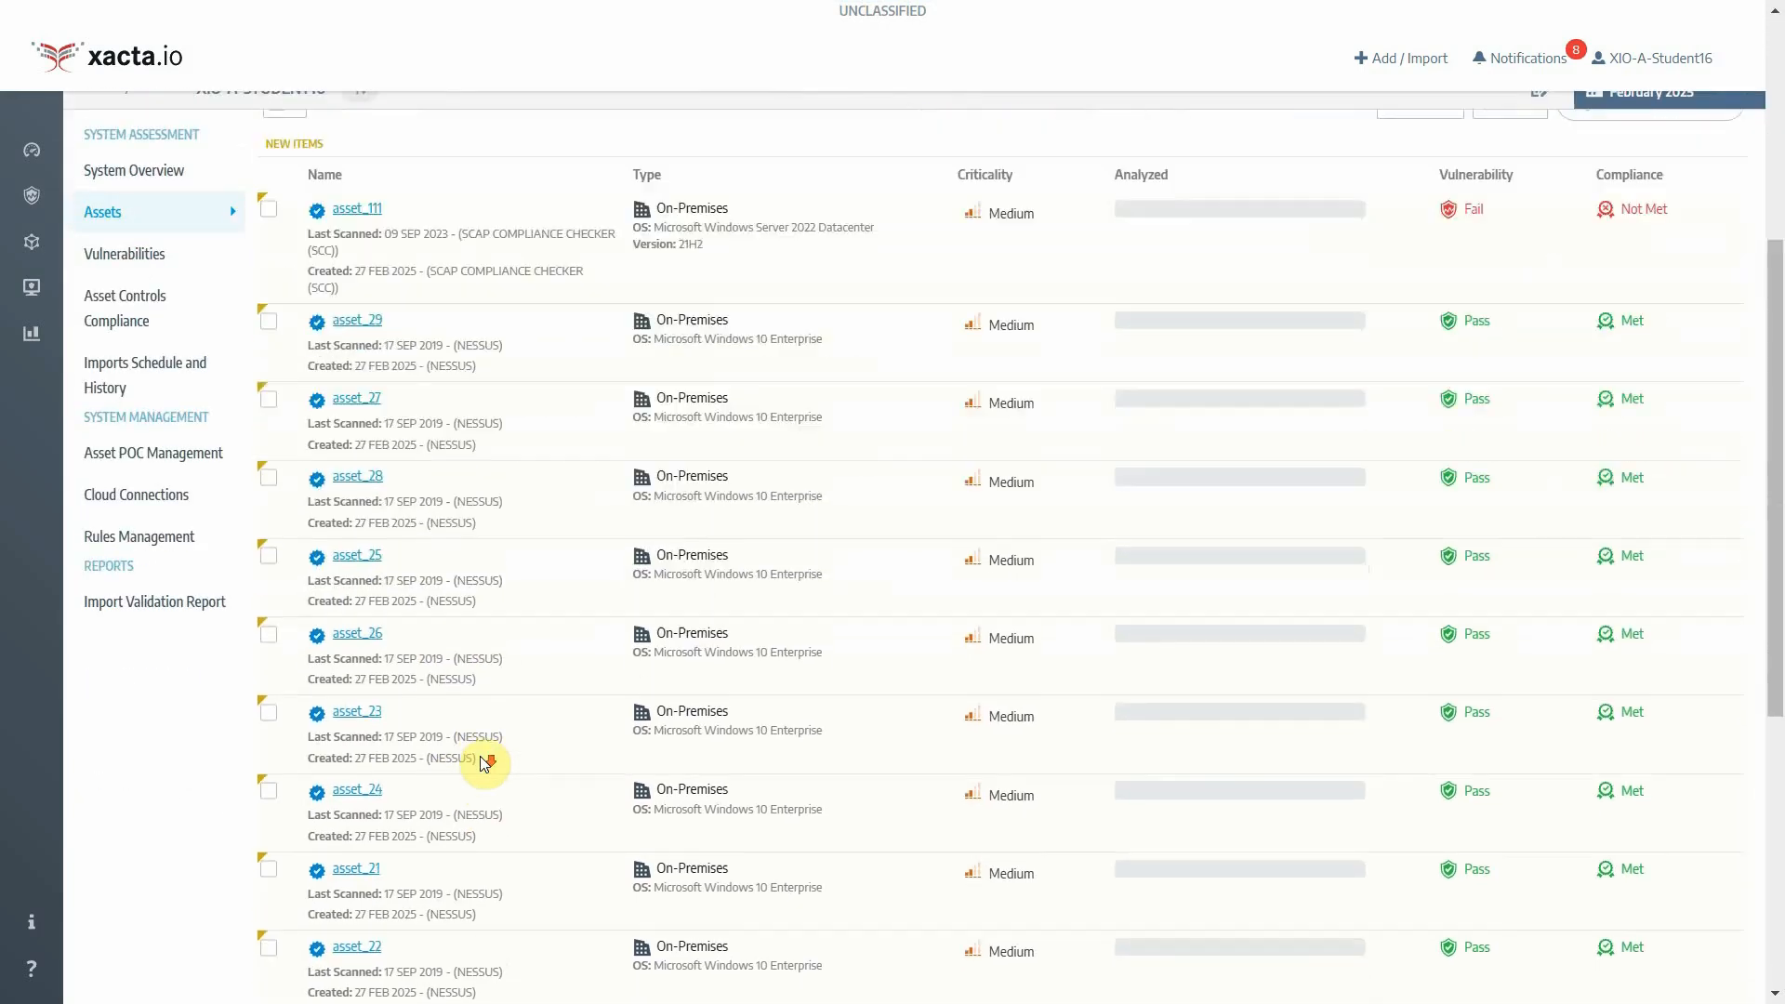
{"action": "scroll", "coordinate": [479, 755], "scroll_direction": "down", "scroll_amount": 2}
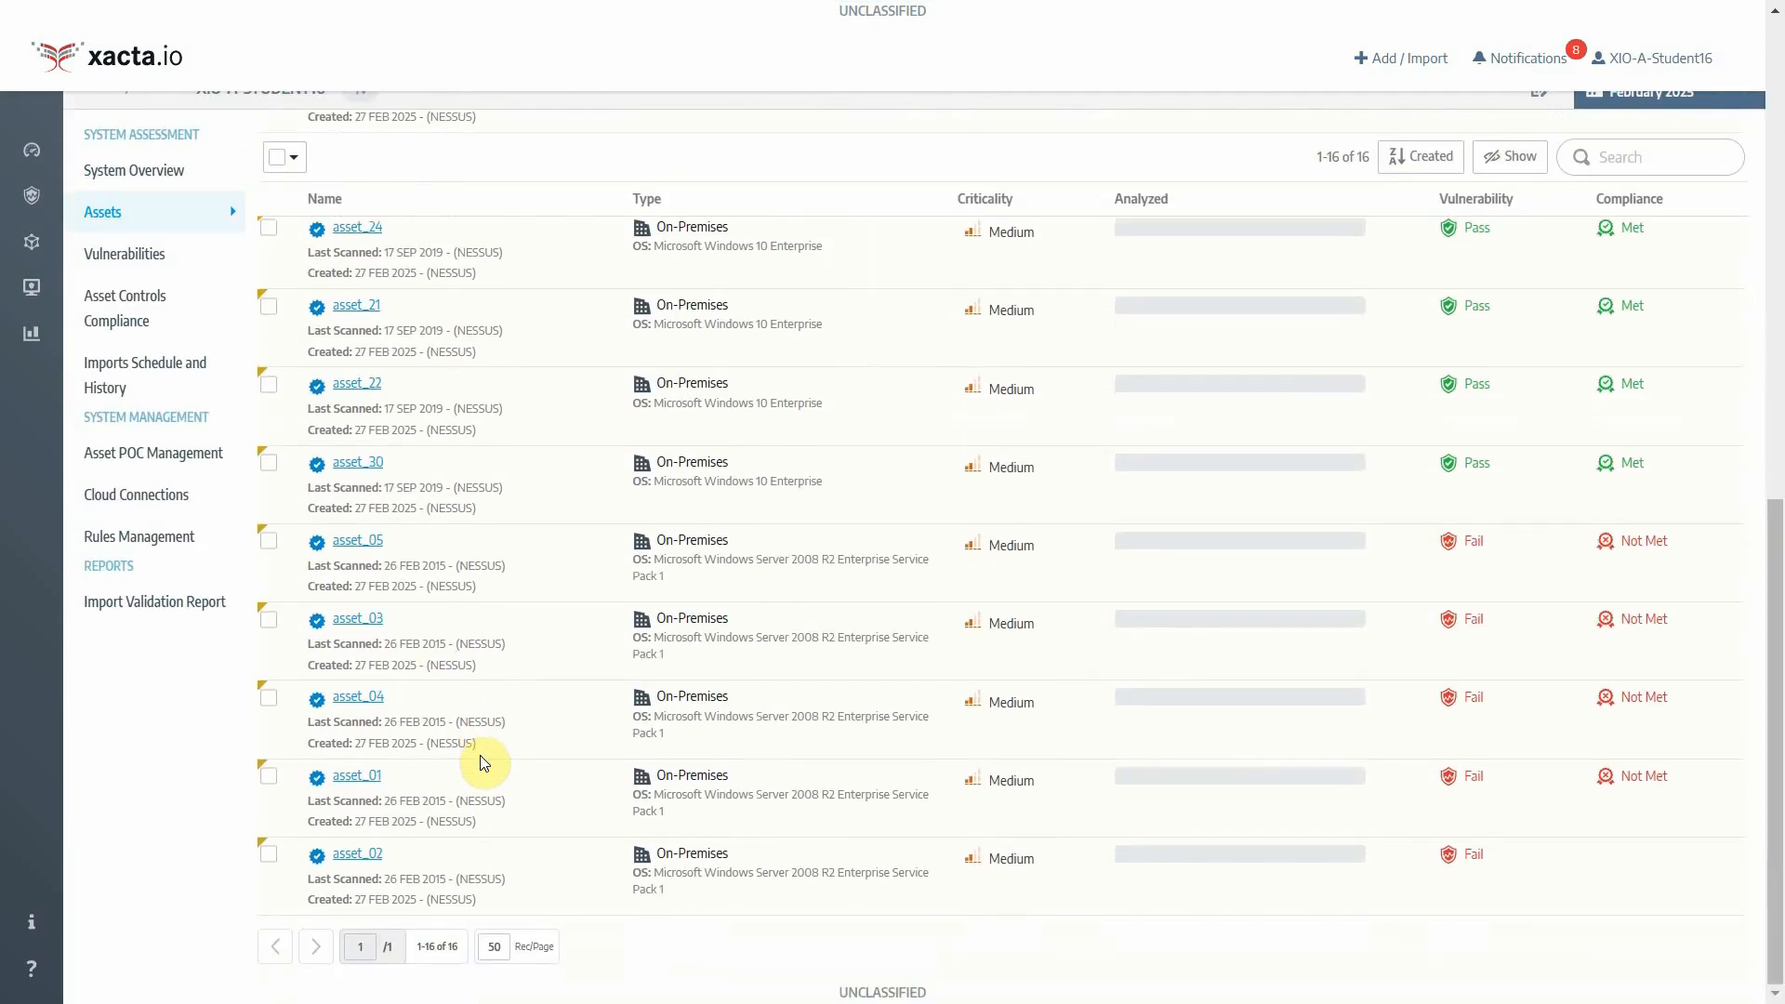
{"action": "scroll", "coordinate": [480, 756], "scroll_direction": "up", "scroll_amount": 10}
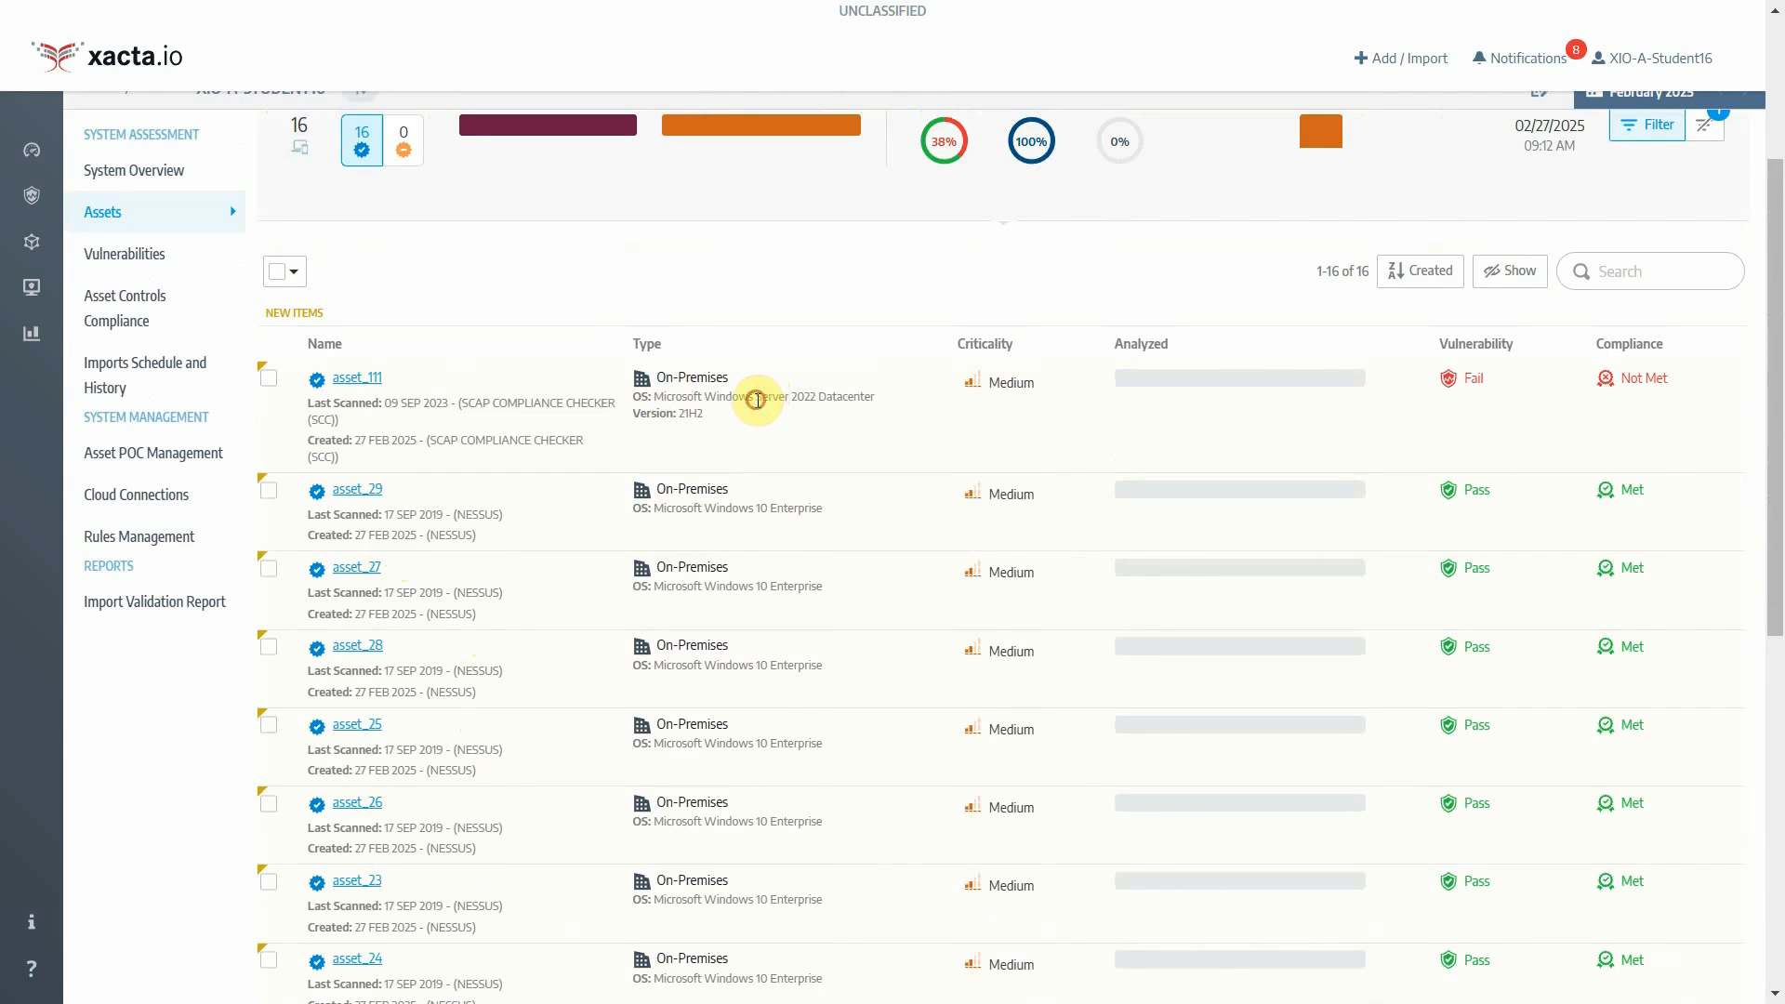
{"action": "left_click_drag", "start_coordinate": [756, 397], "coordinate": [804, 399]}
{"action": "left_click", "coordinate": [732, 424]}
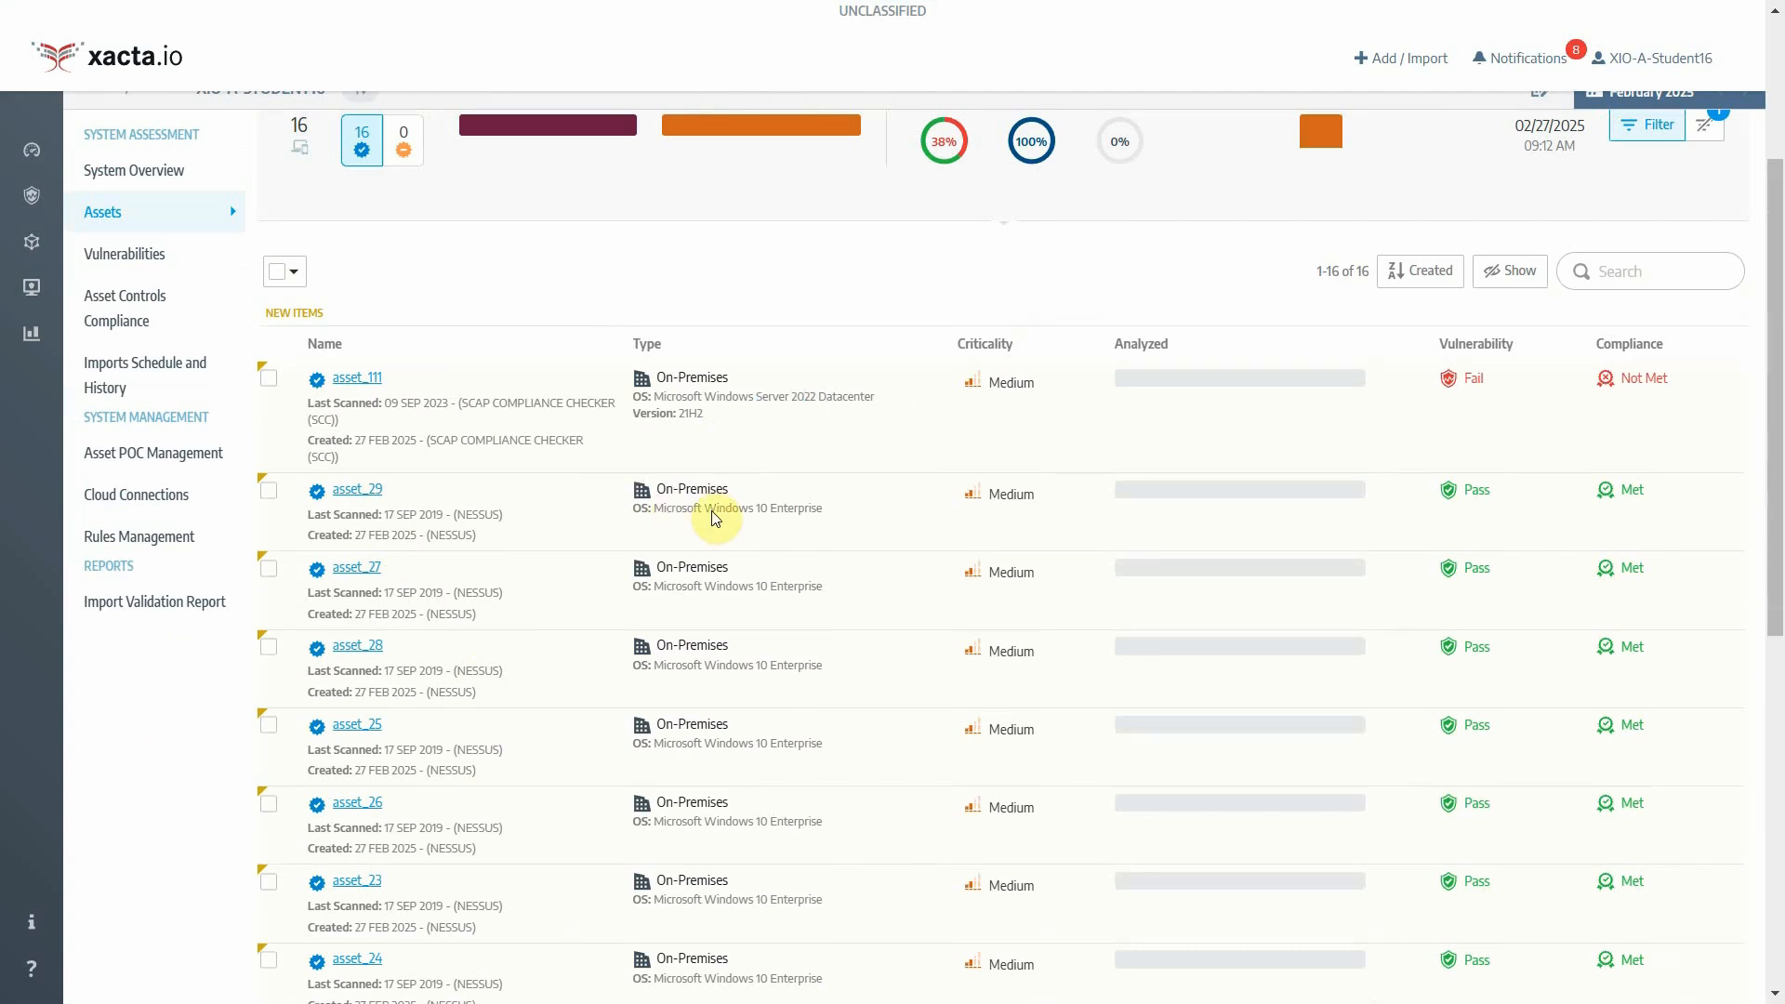
Step: Assign the Server role to the six Windows Server assets: asset_111, asset_05, asset_03, asset_04, asset_01 and asset_02
{"action": "left_click", "coordinate": [275, 387]}
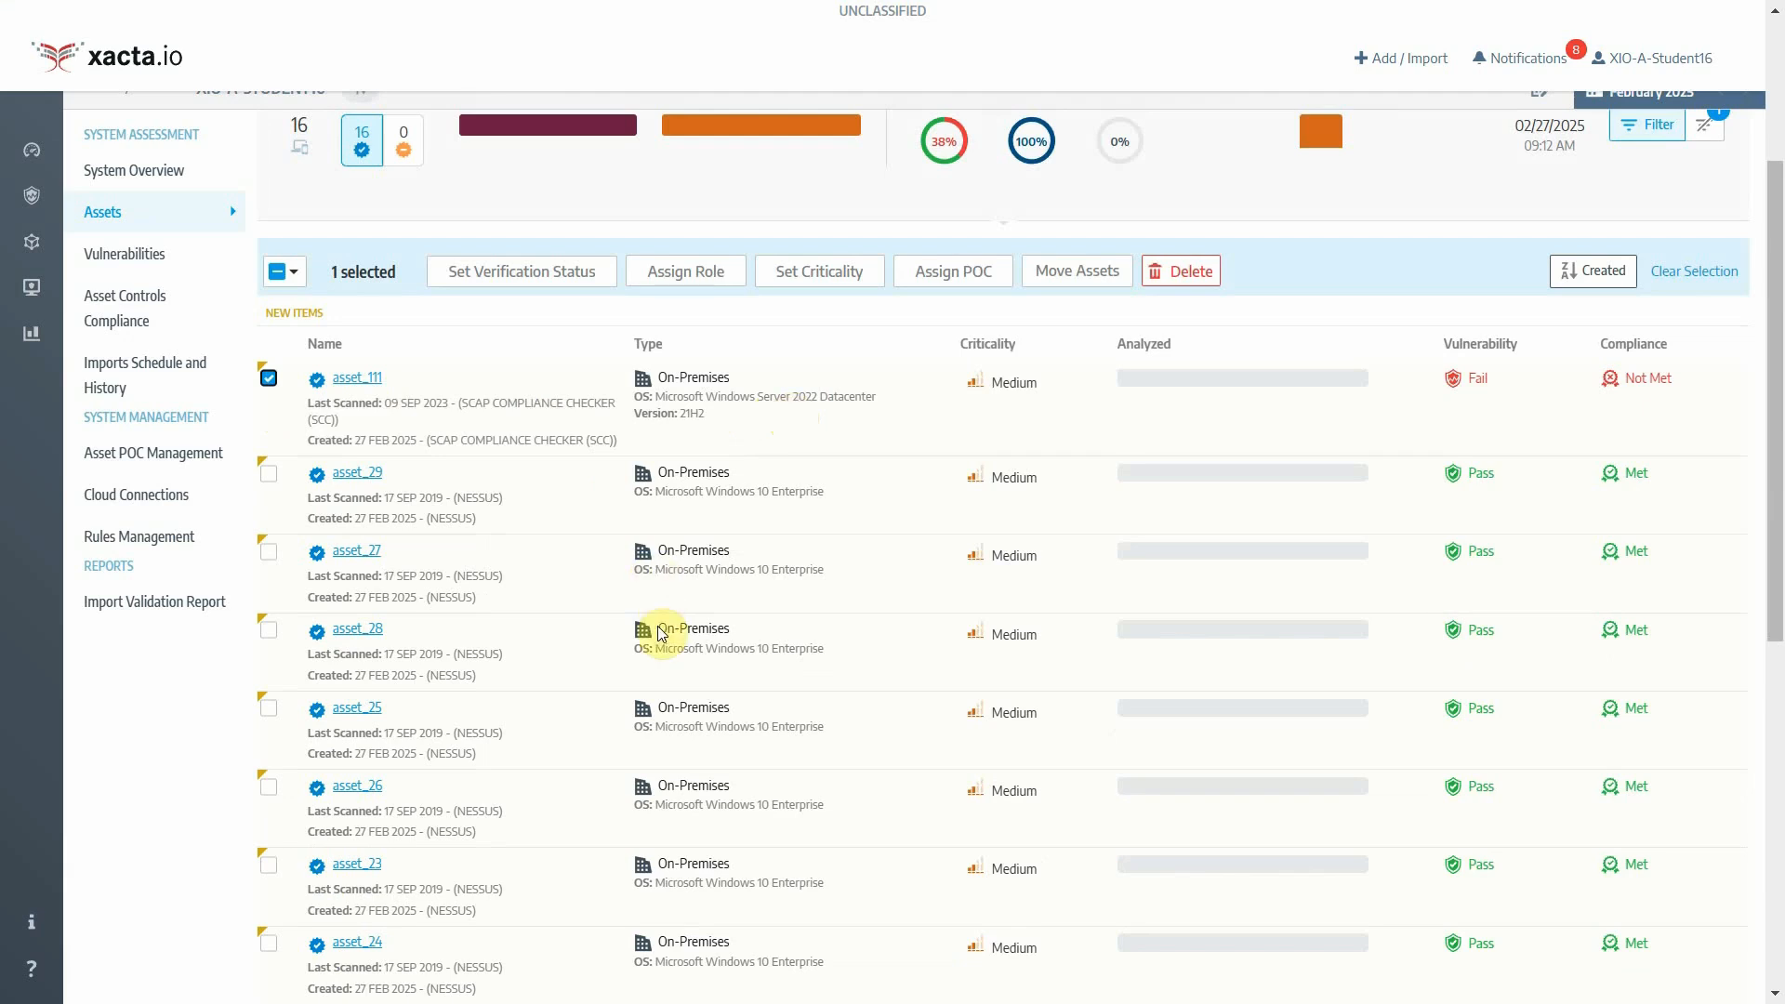
{"action": "scroll", "coordinate": [660, 625], "scroll_direction": "down", "scroll_amount": 8}
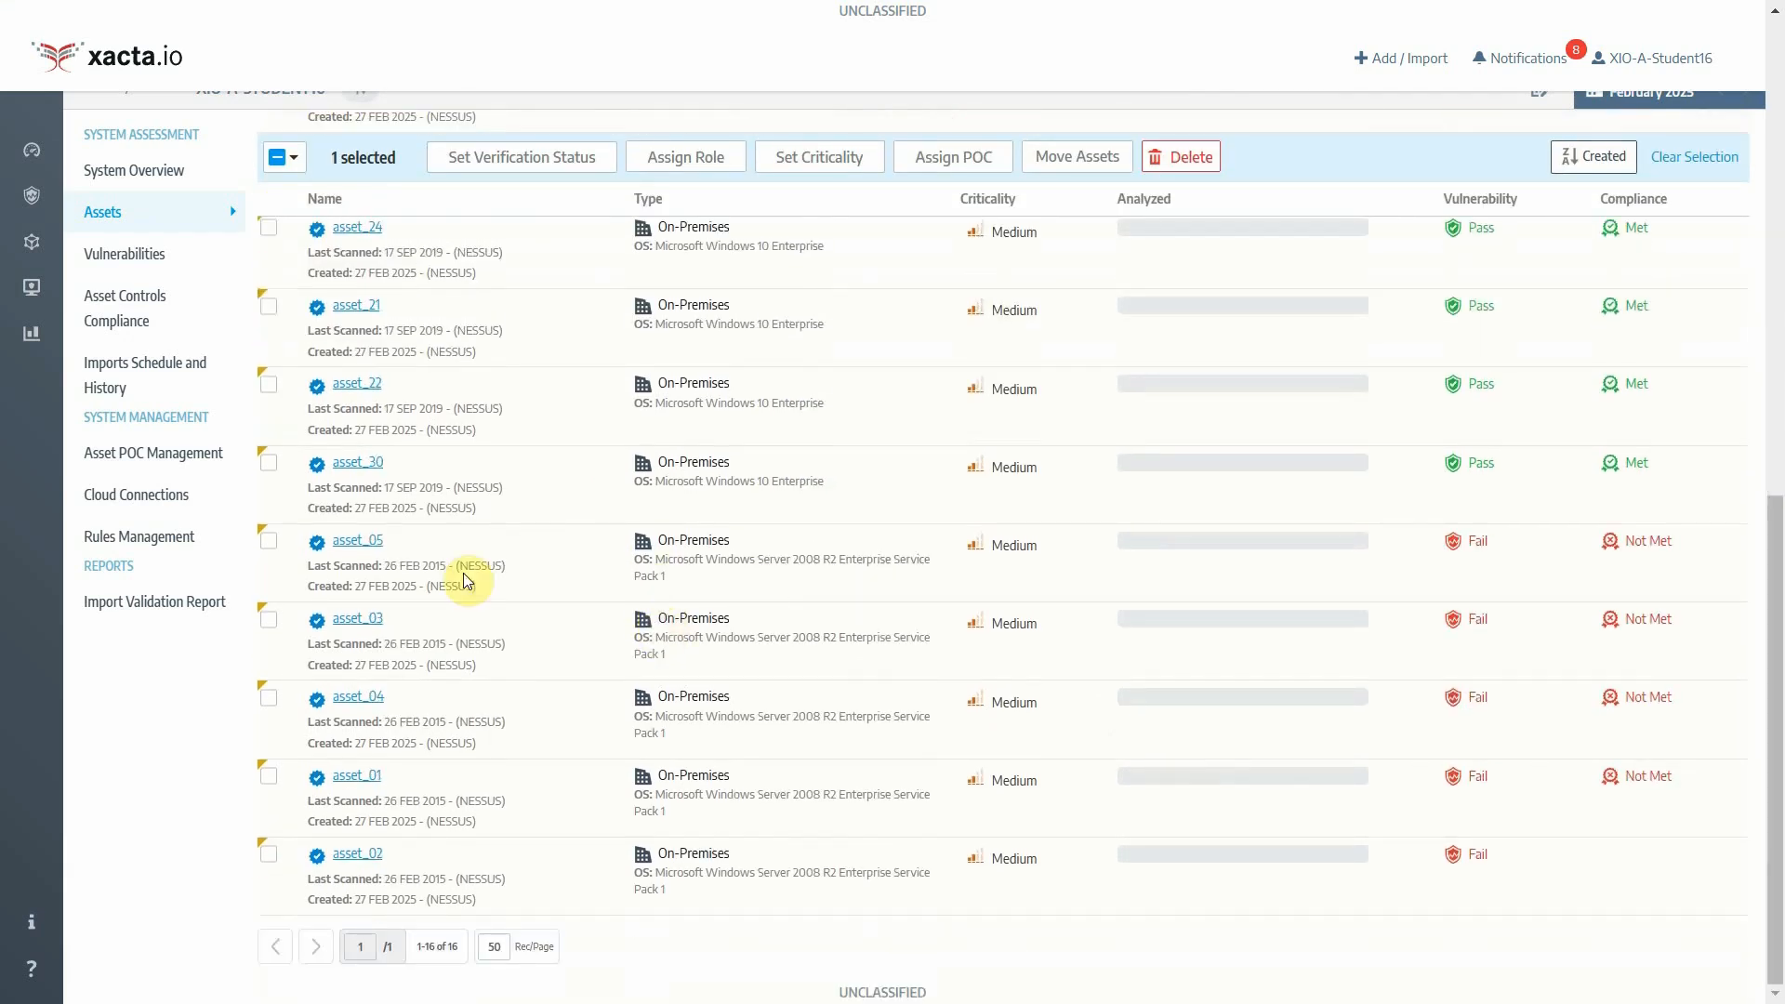
{"action": "left_click", "coordinate": [274, 545]}
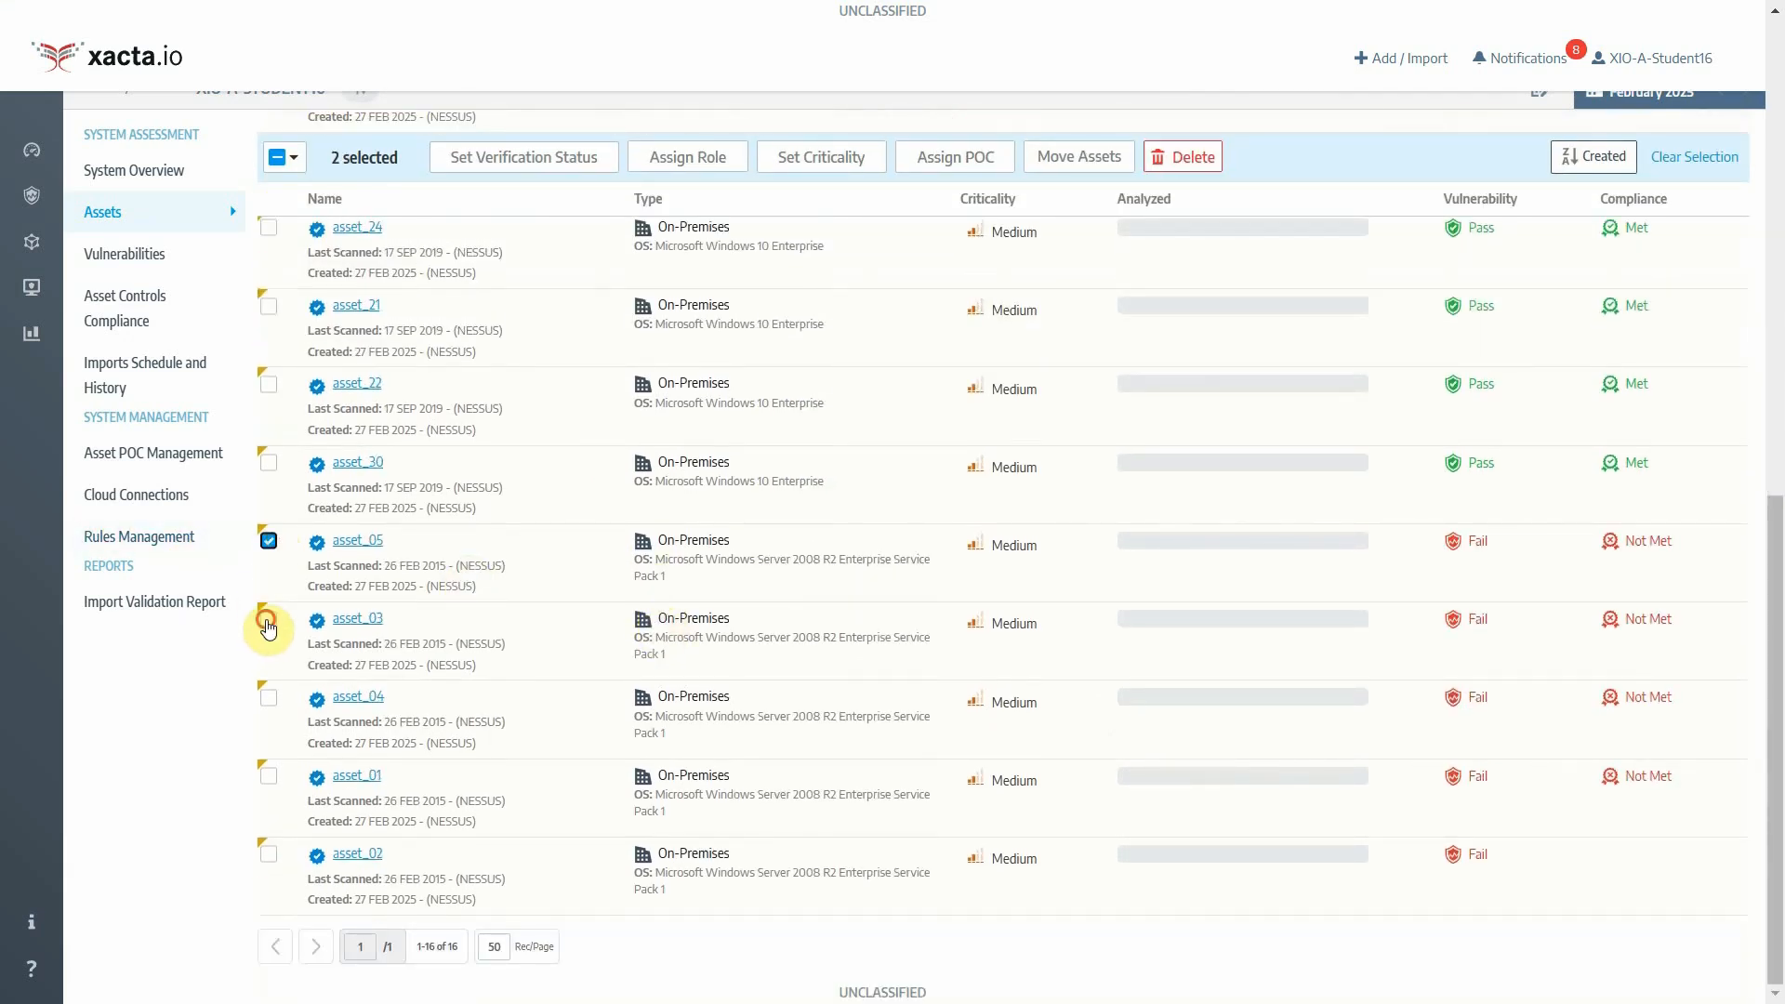
{"action": "left_click", "coordinate": [269, 620]}
{"action": "left_click", "coordinate": [268, 698]}
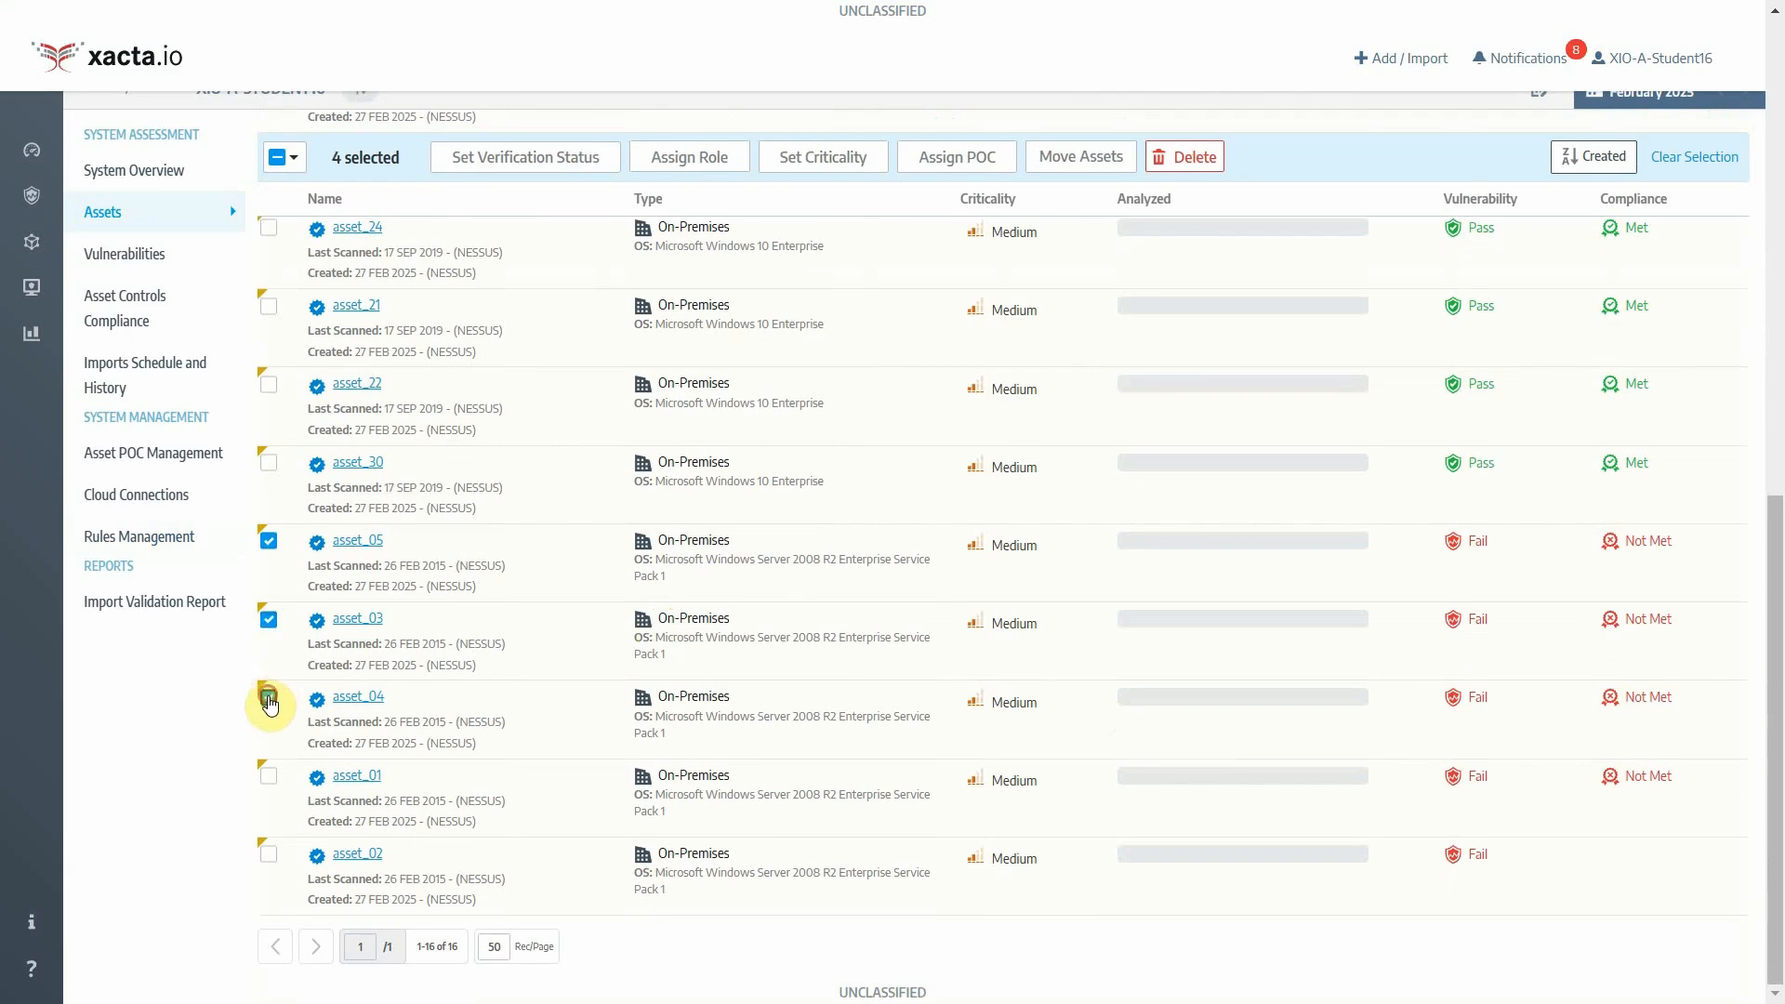
{"action": "left_click", "coordinate": [269, 776]}
{"action": "left_click", "coordinate": [271, 859]}
{"action": "scroll", "coordinate": [725, 832], "scroll_direction": "up", "scroll_amount": 3}
{"action": "scroll", "coordinate": [726, 827], "scroll_direction": "up", "scroll_amount": 8}
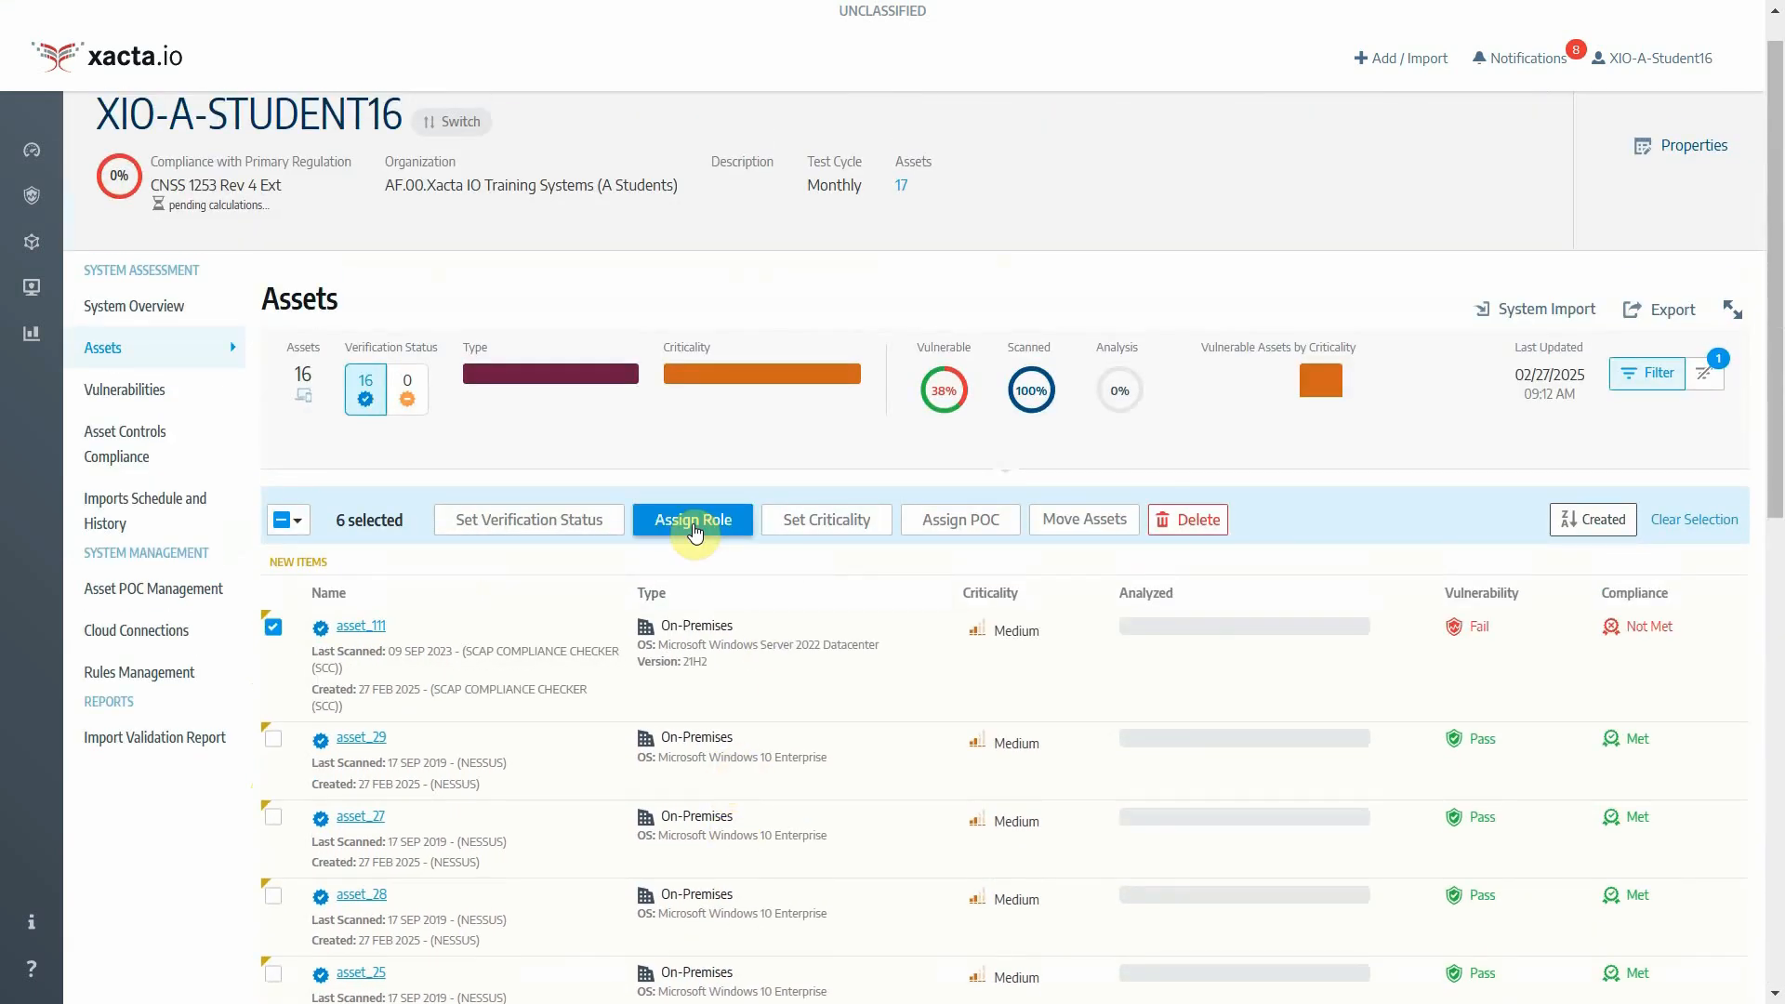
{"action": "left_click", "coordinate": [695, 528]}
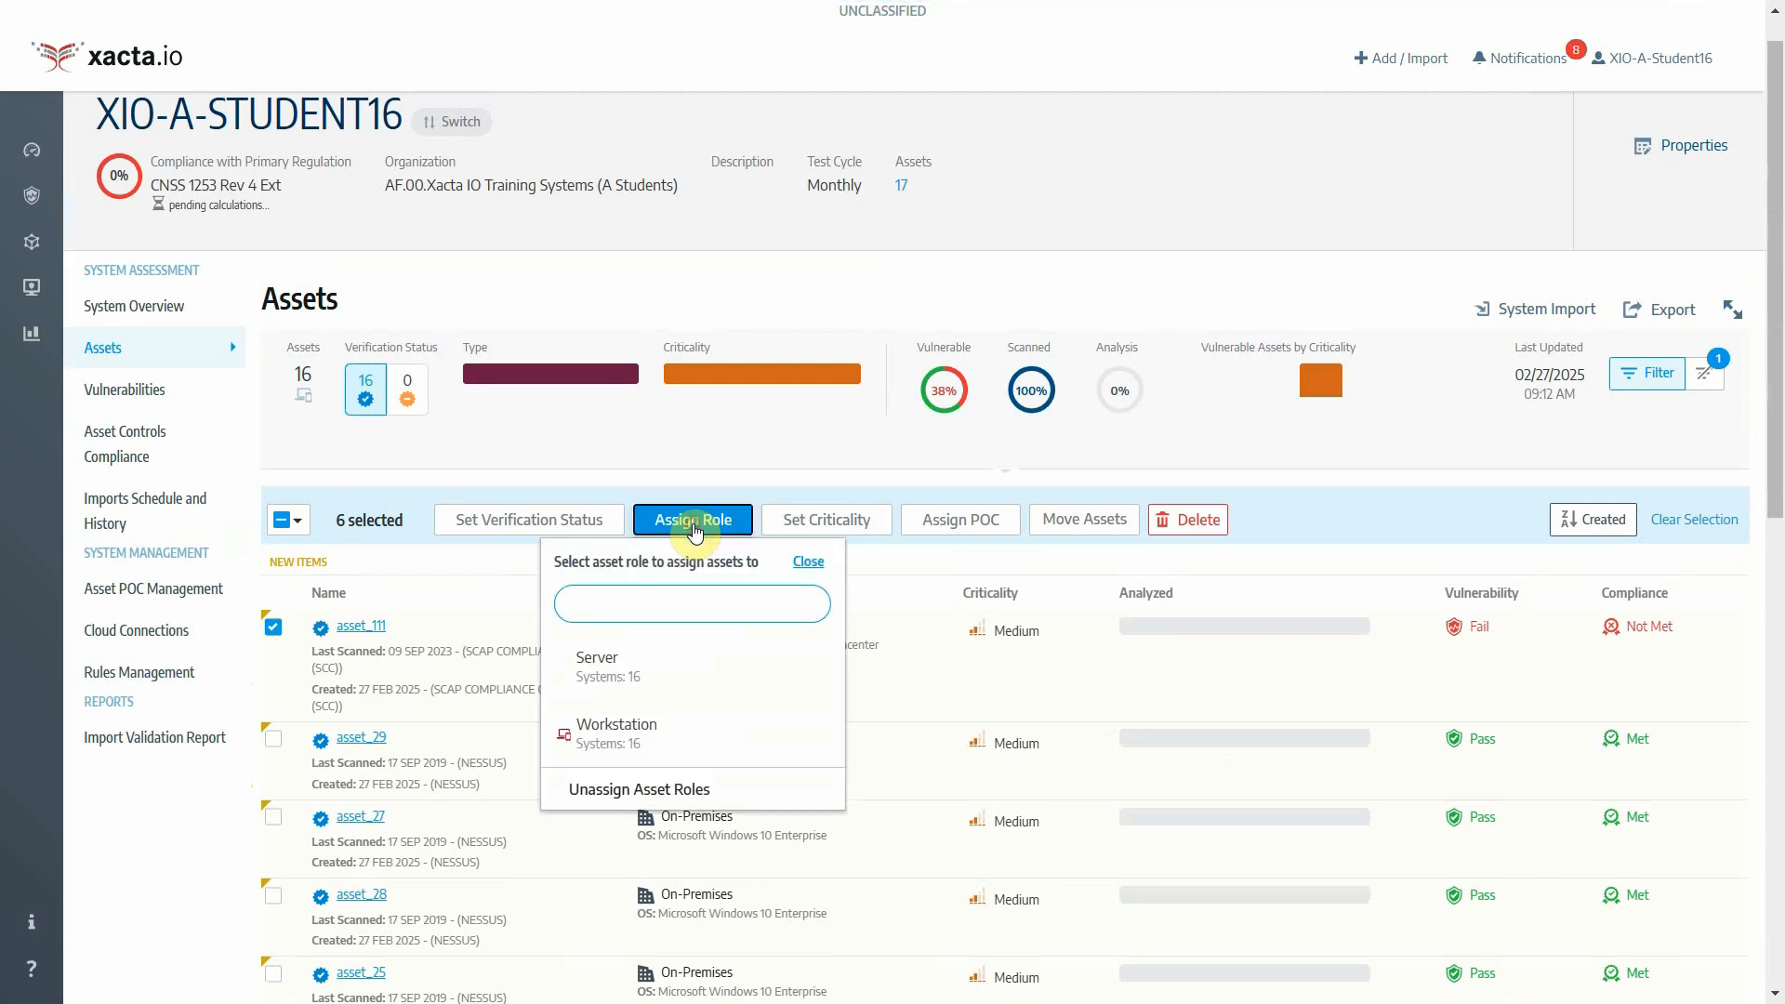
{"action": "left_click", "coordinate": [678, 669]}
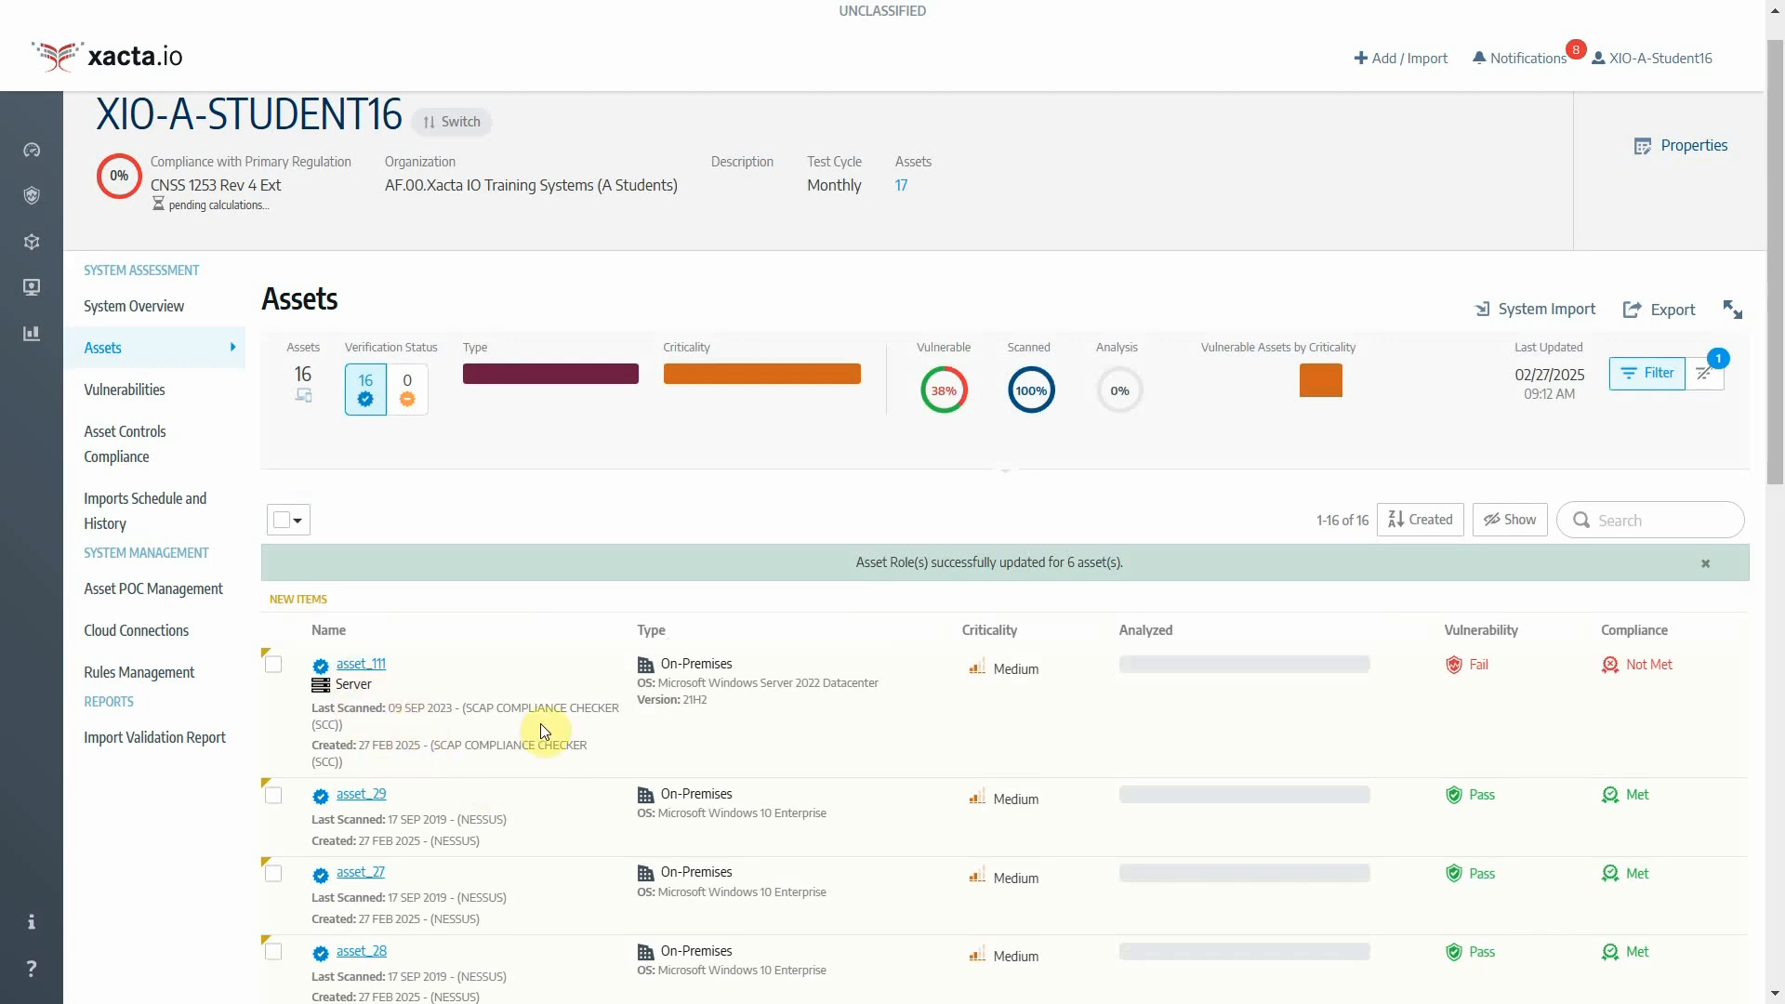
Step: Assign the Workstation role to all ten Windows 10 Enterprise assets, asset_21 through asset_30
{"action": "scroll", "coordinate": [542, 724], "scroll_direction": "down", "scroll_amount": 1}
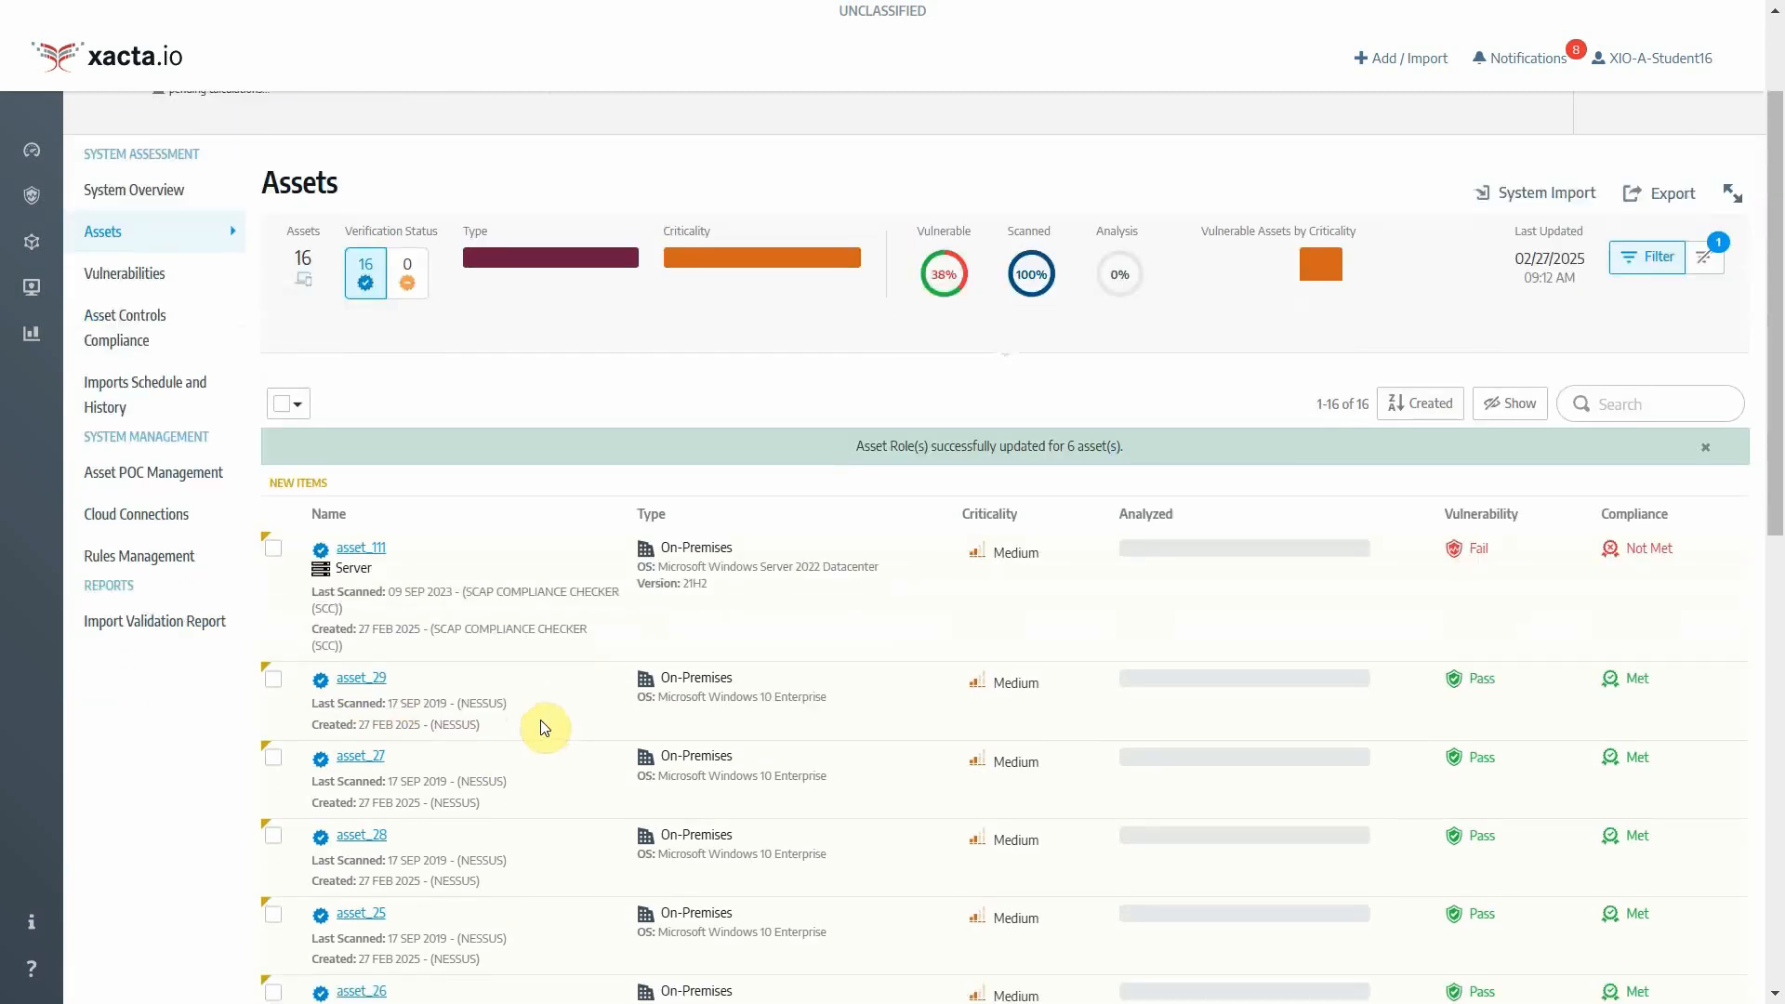
{"action": "scroll", "coordinate": [544, 724], "scroll_direction": "down", "scroll_amount": 2}
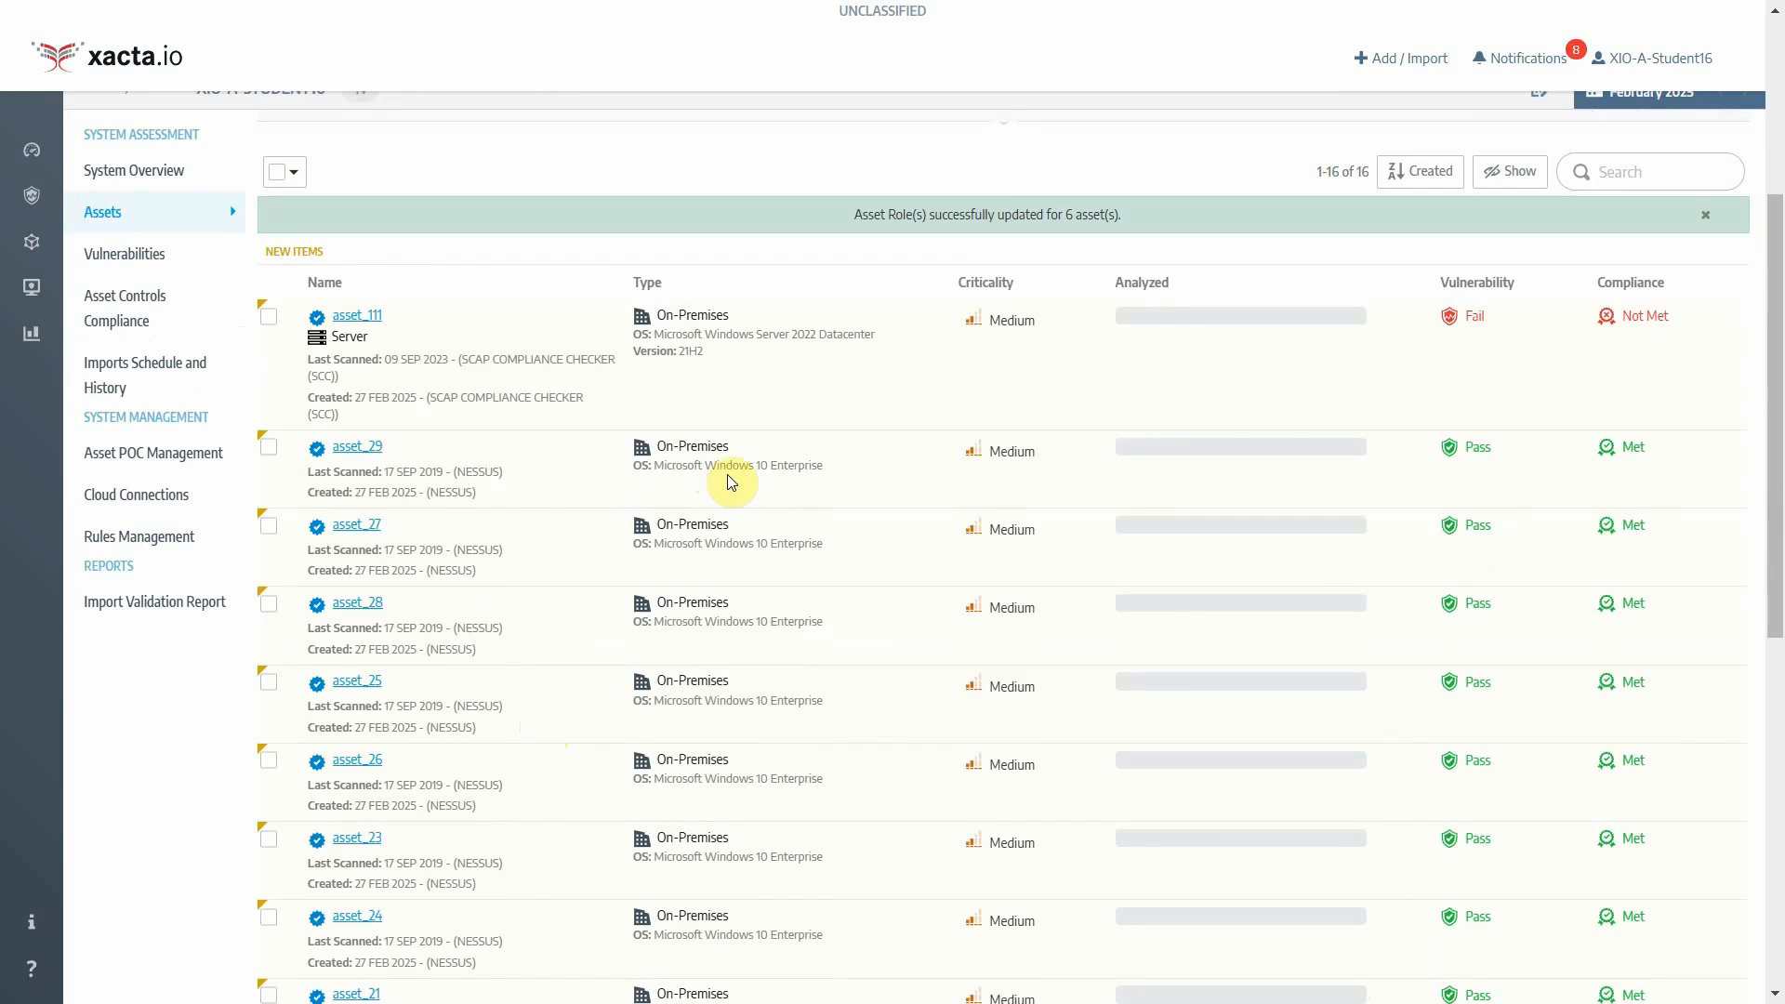
{"action": "left_click", "coordinate": [269, 449]}
{"action": "left_click", "coordinate": [269, 509]}
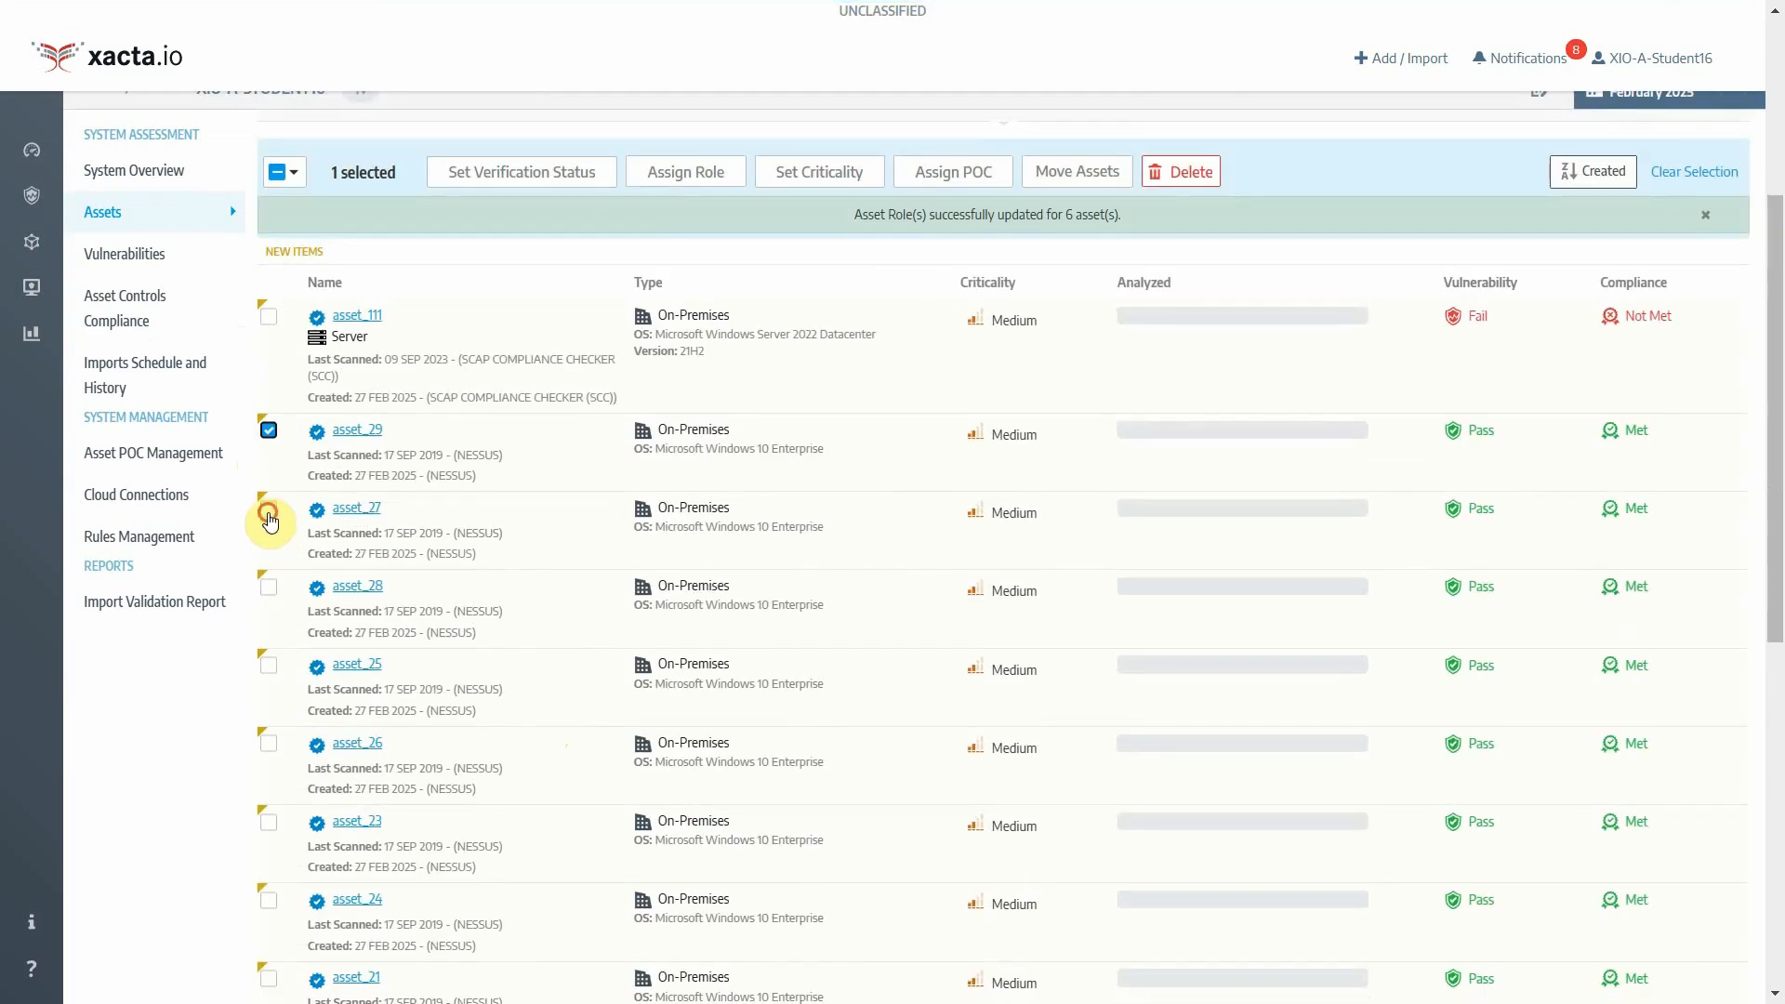
{"action": "left_click", "coordinate": [268, 587]}
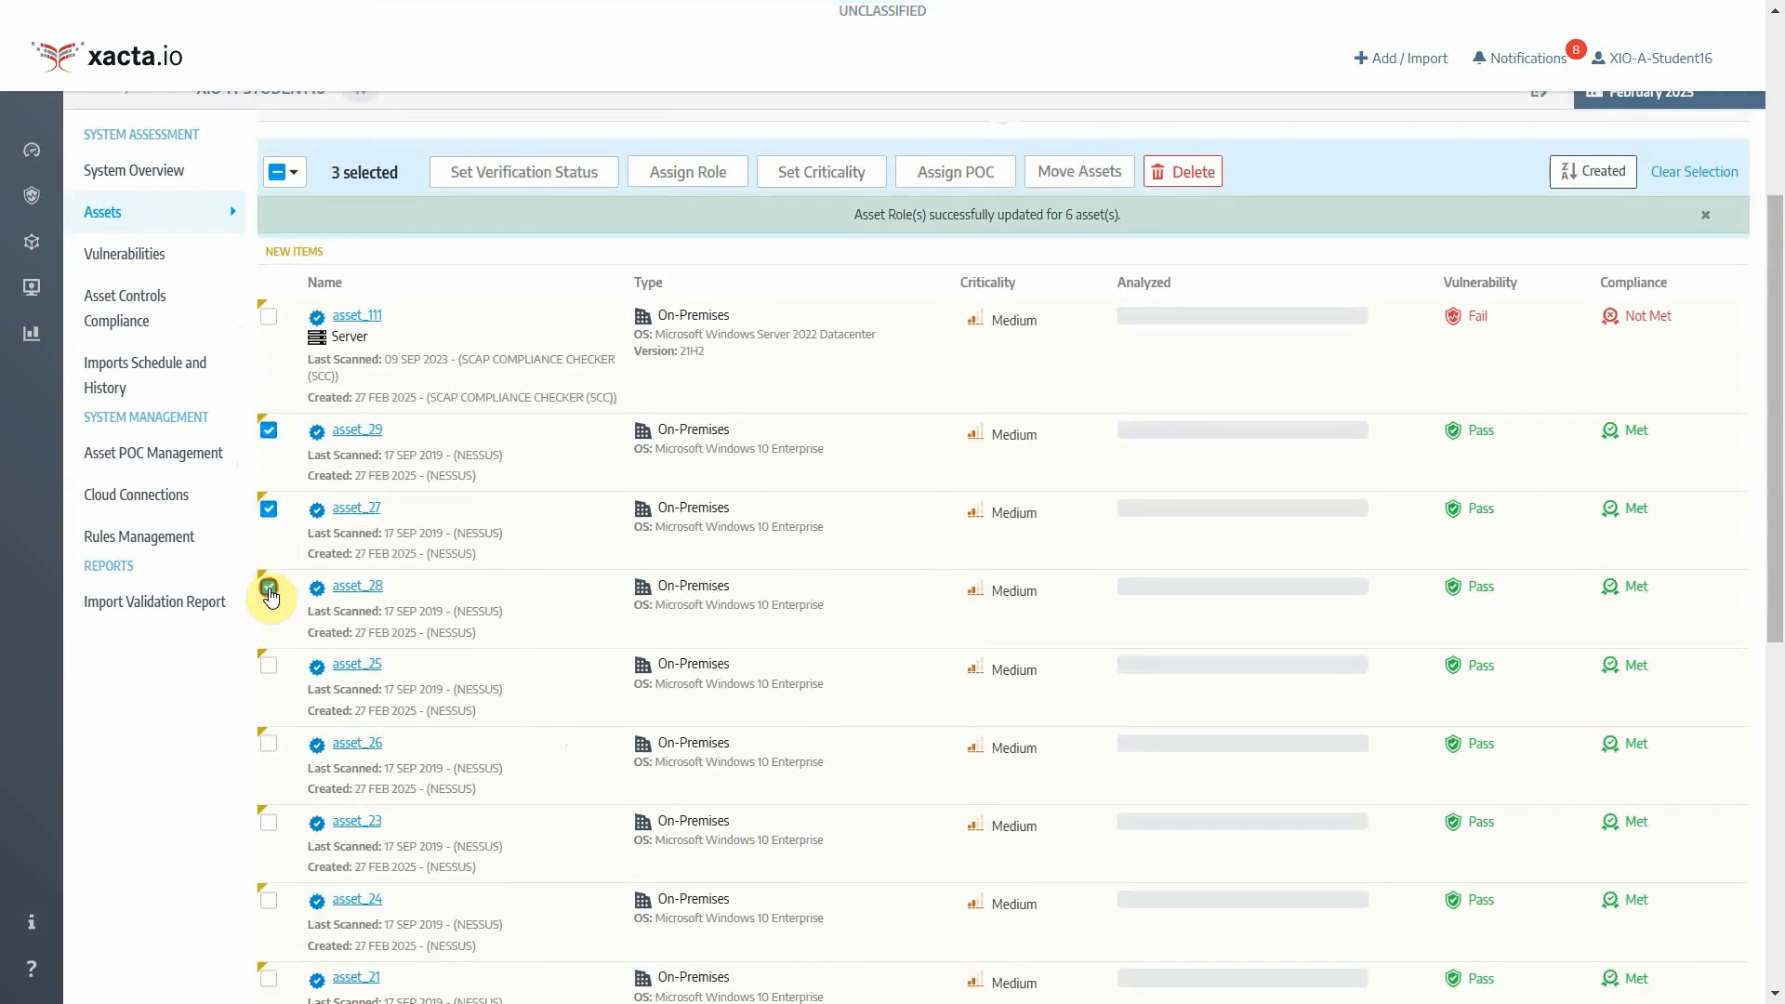
{"action": "left_click", "coordinate": [269, 665]}
{"action": "left_click", "coordinate": [269, 747]}
{"action": "left_click", "coordinate": [268, 823]}
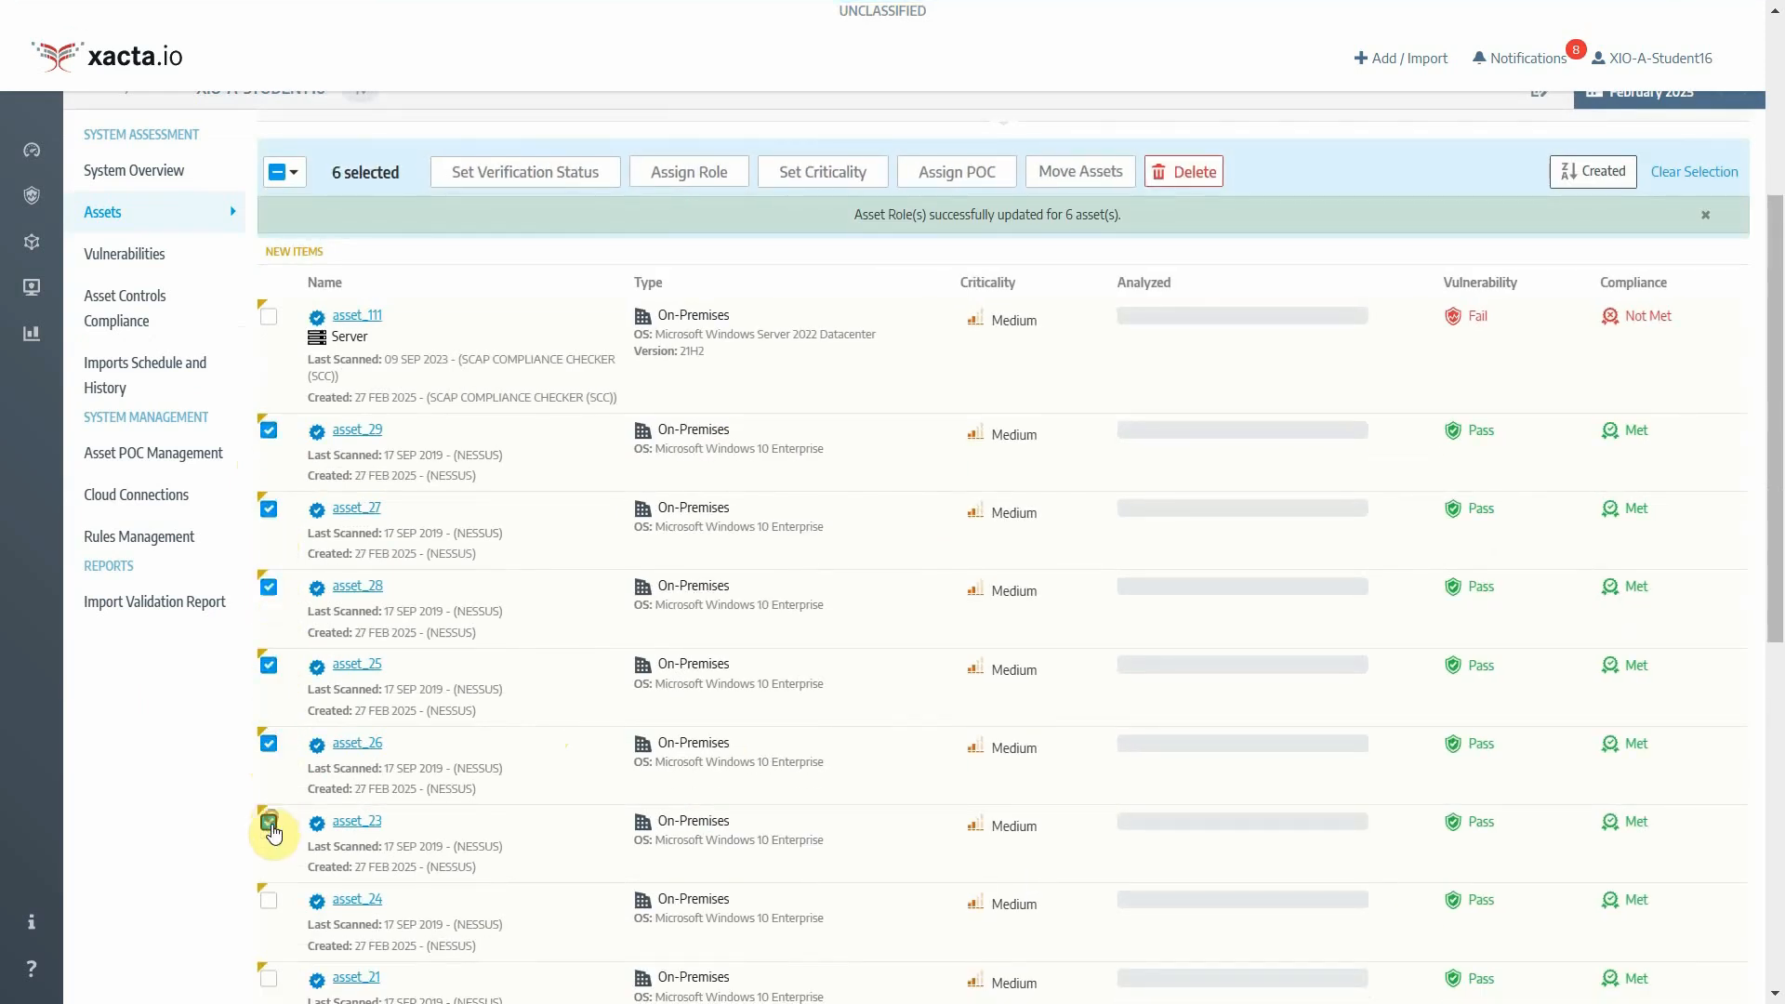
{"action": "left_click", "coordinate": [270, 902]}
{"action": "scroll", "coordinate": [539, 629], "scroll_direction": "down", "scroll_amount": 4}
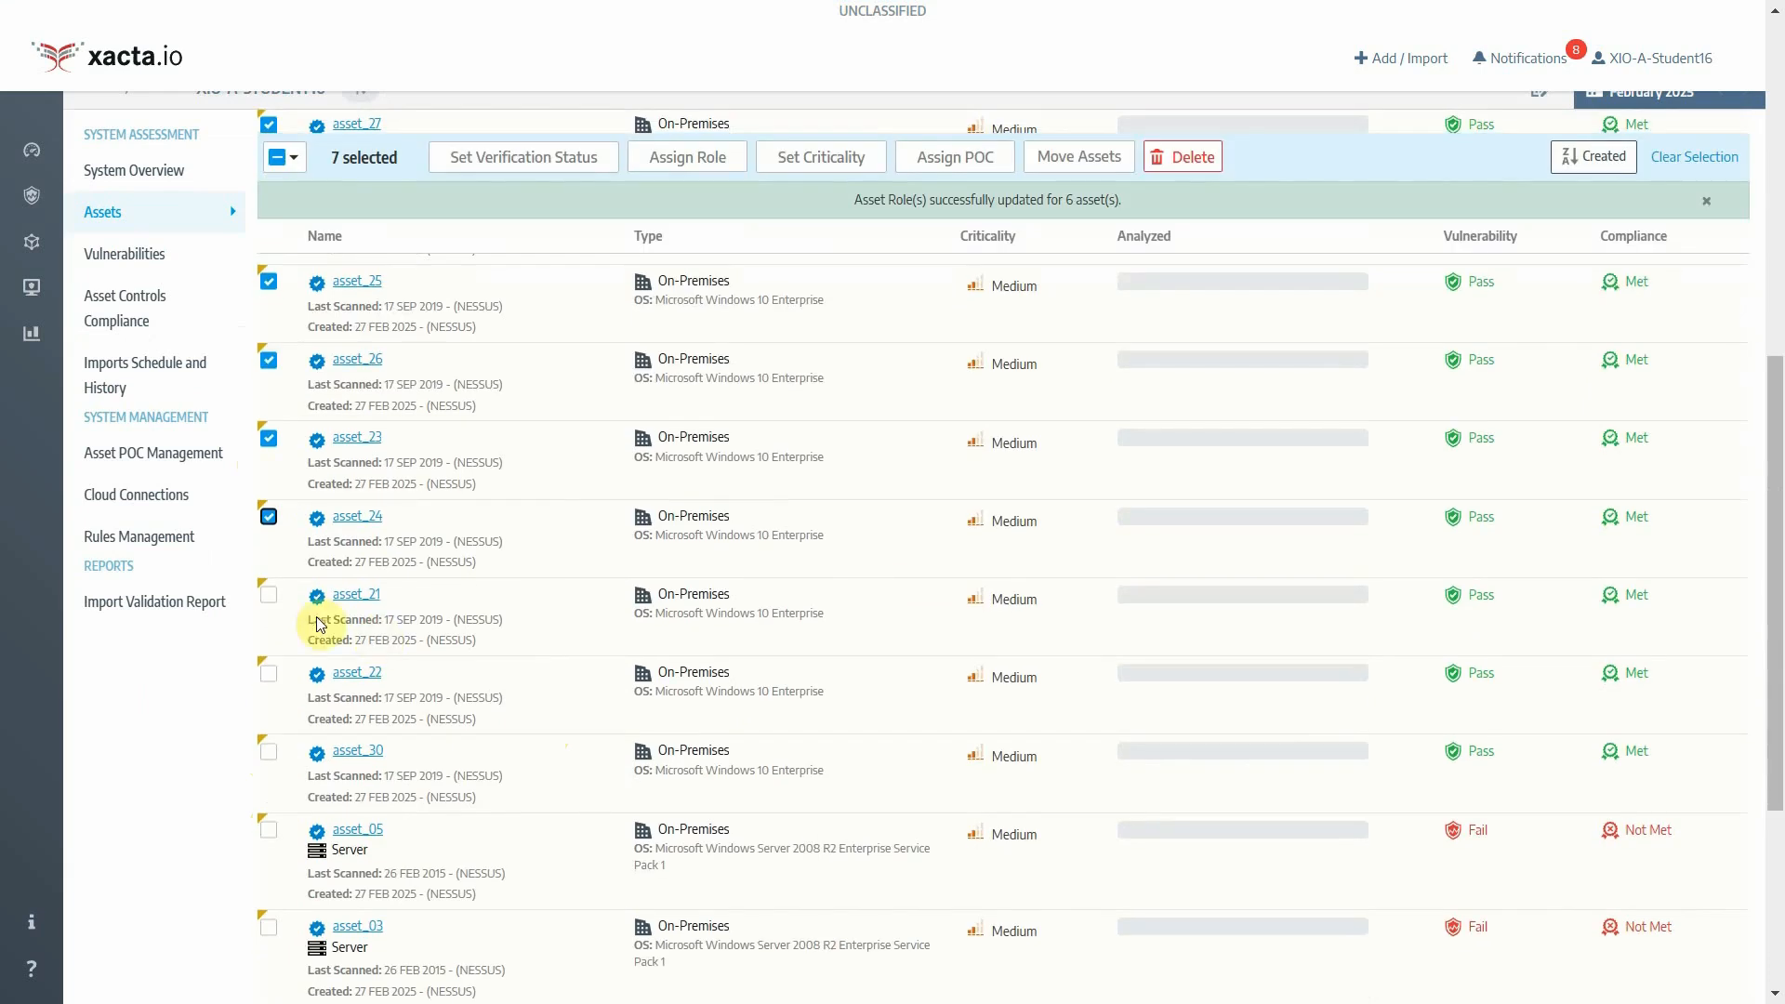
{"action": "left_click", "coordinate": [268, 595]}
{"action": "left_click", "coordinate": [268, 673]}
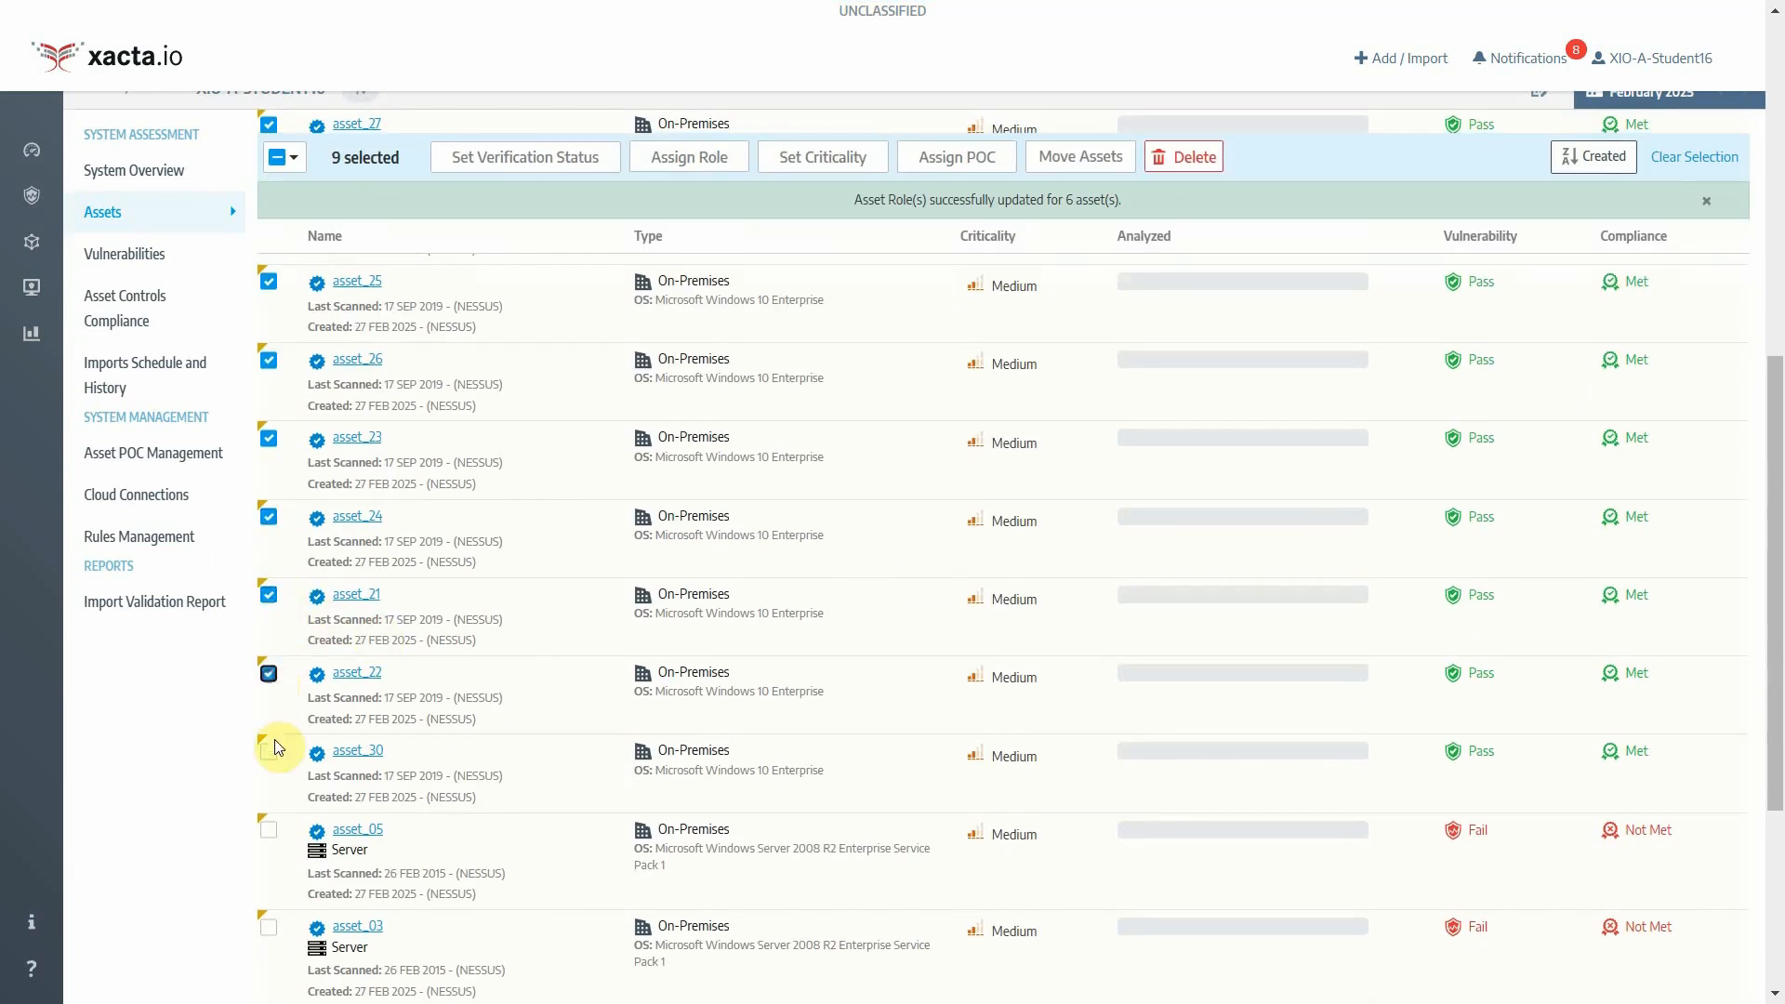
{"action": "left_click", "coordinate": [269, 752]}
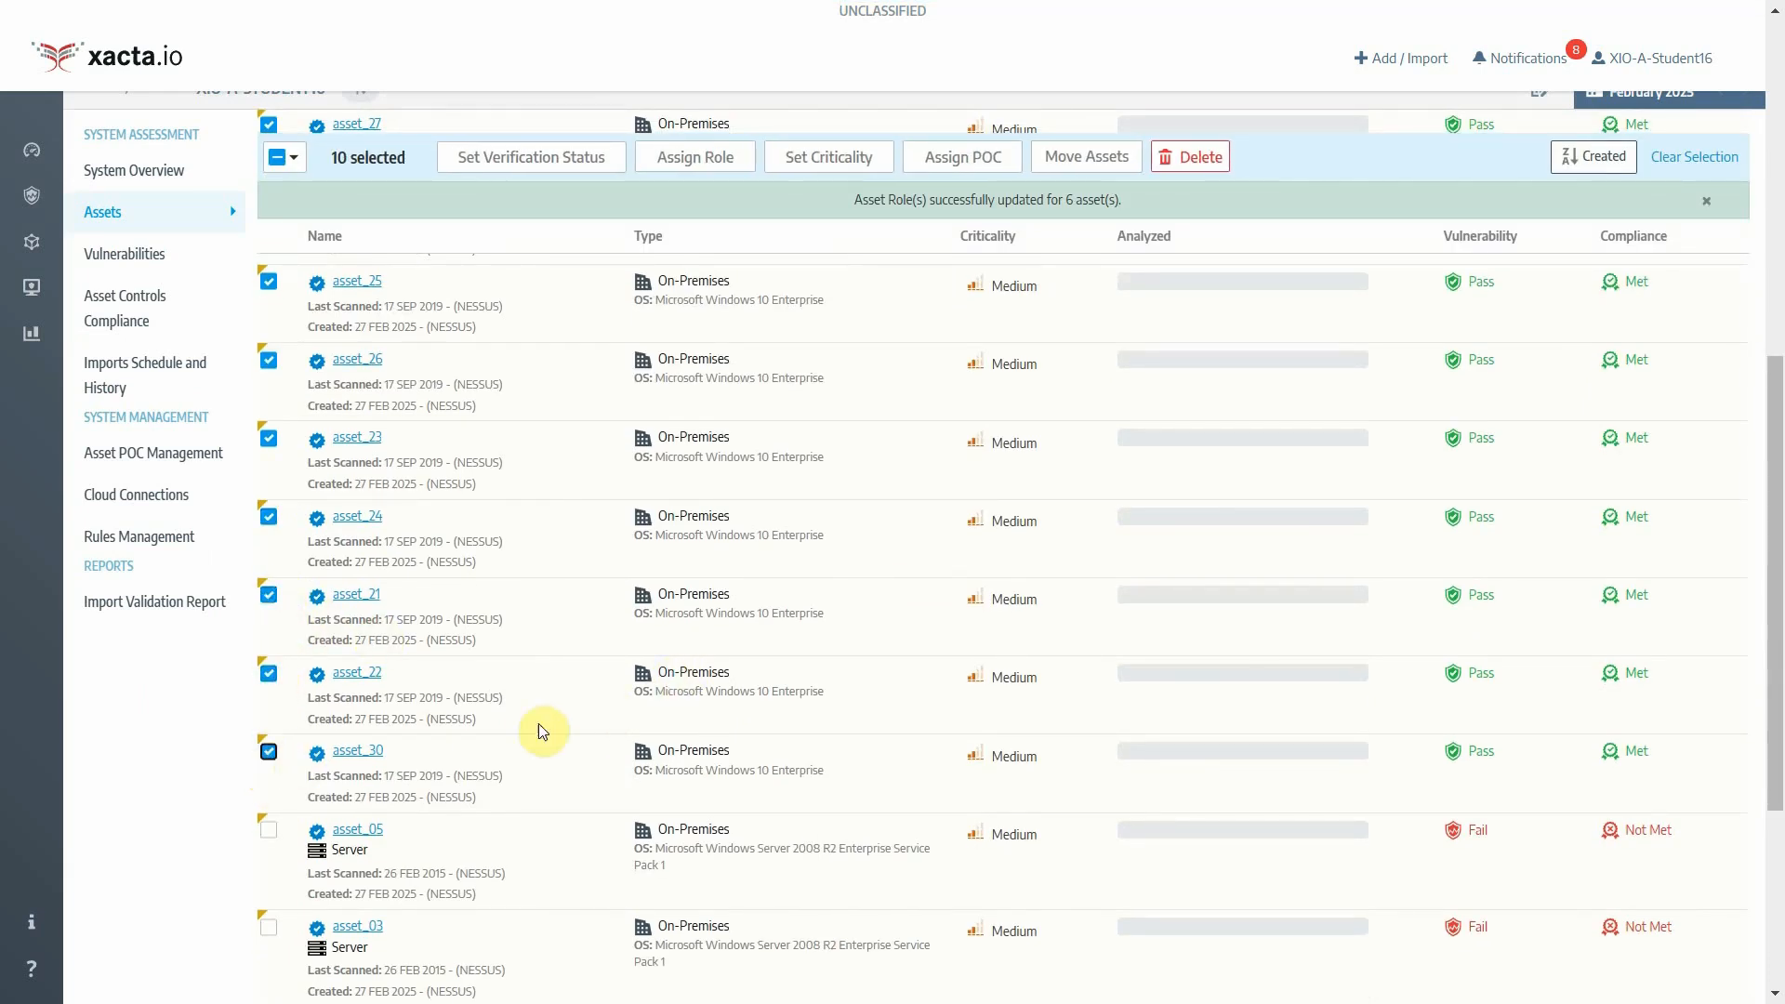
{"action": "scroll", "coordinate": [596, 671], "scroll_direction": "up", "scroll_amount": 3}
{"action": "scroll", "coordinate": [596, 671], "scroll_direction": "up", "scroll_amount": 5}
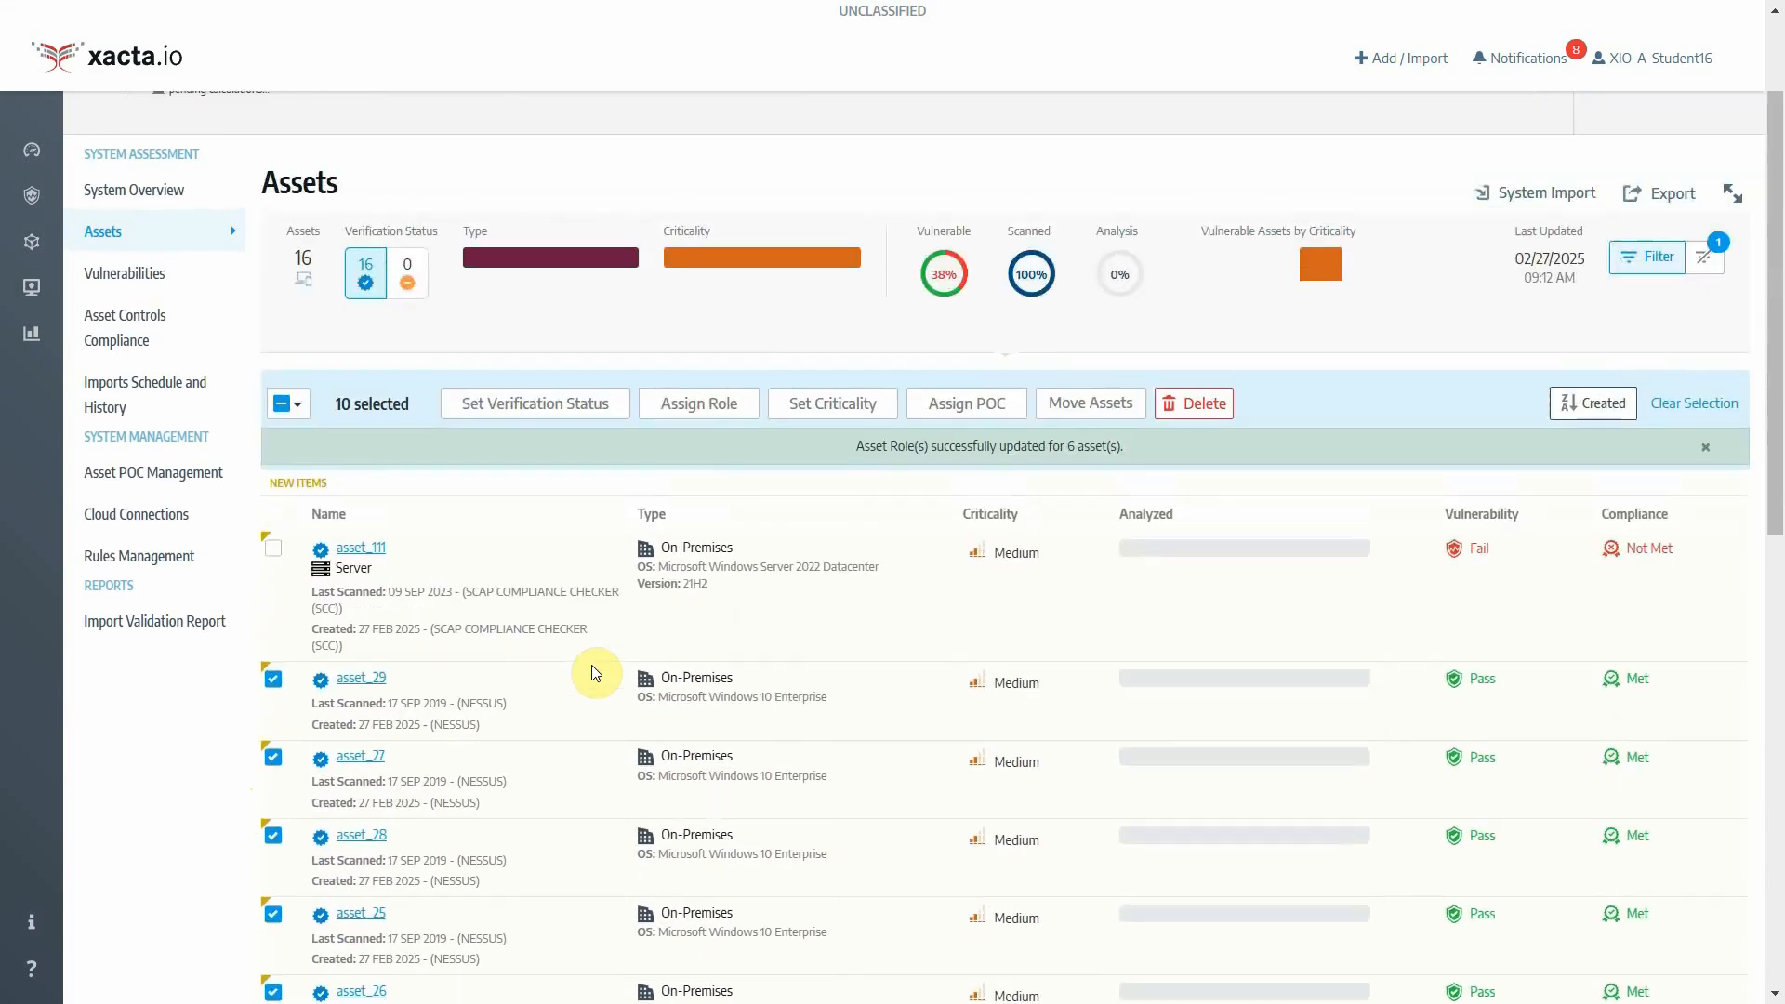
{"action": "left_click", "coordinate": [716, 404]}
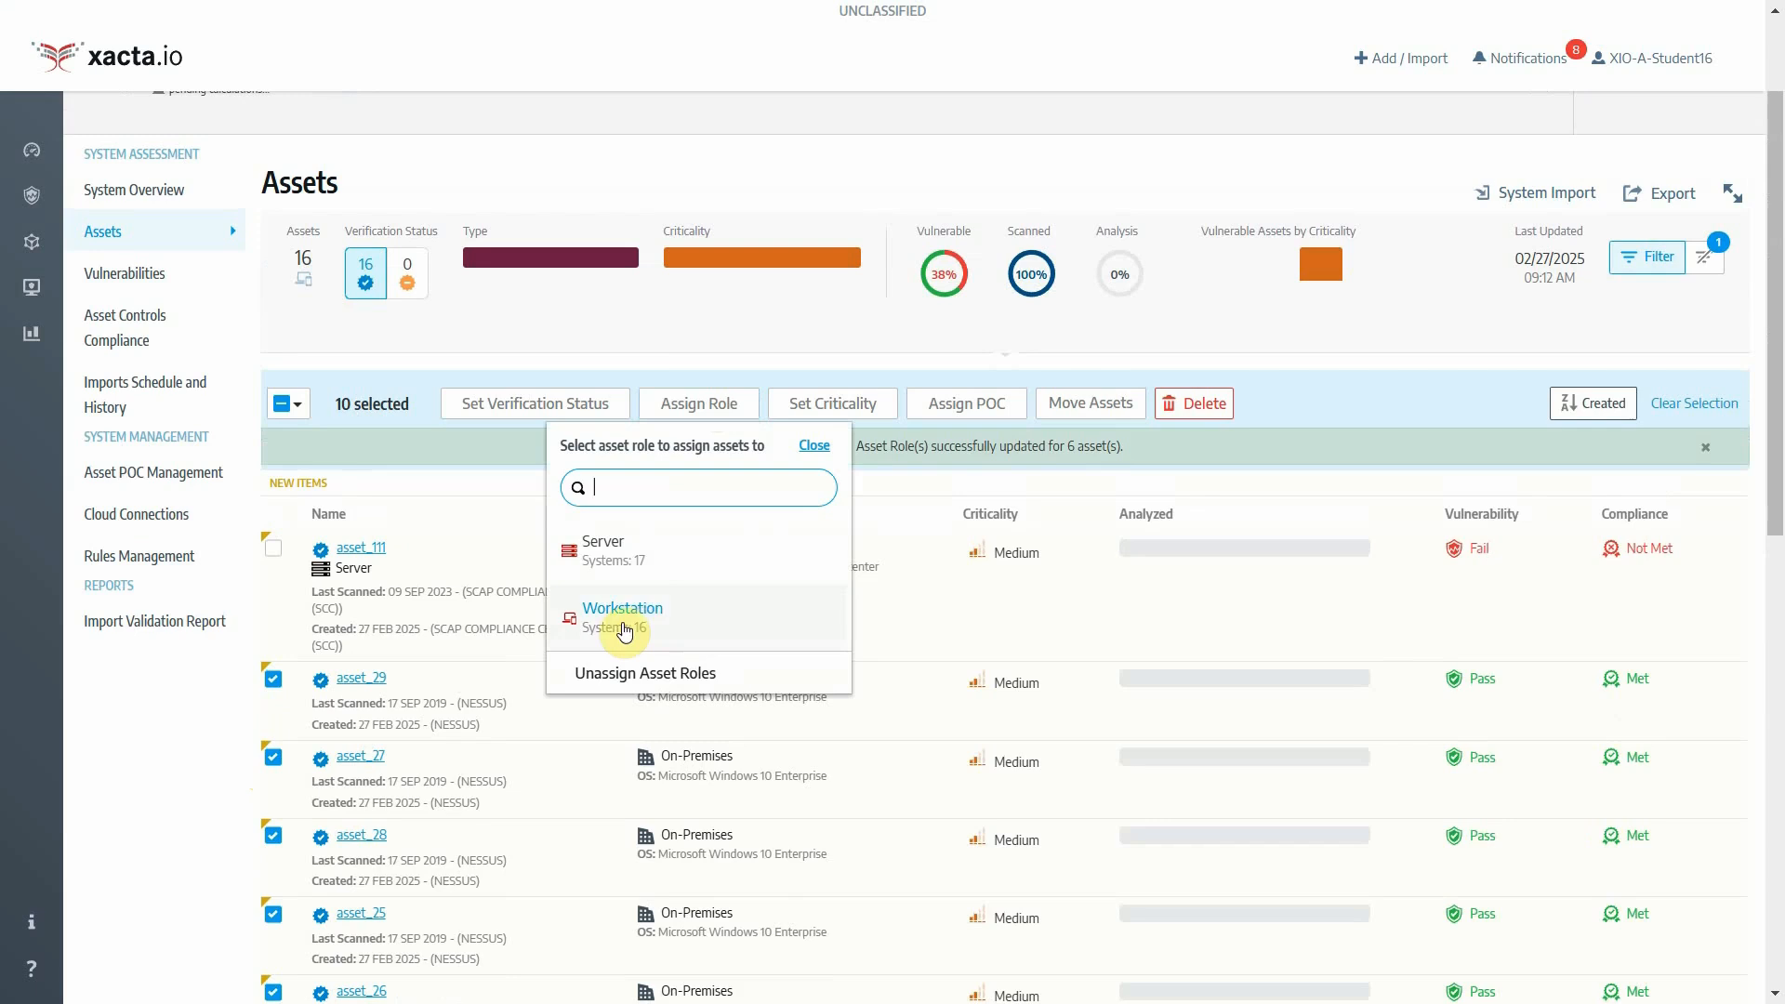
{"action": "left_click", "coordinate": [681, 632]}
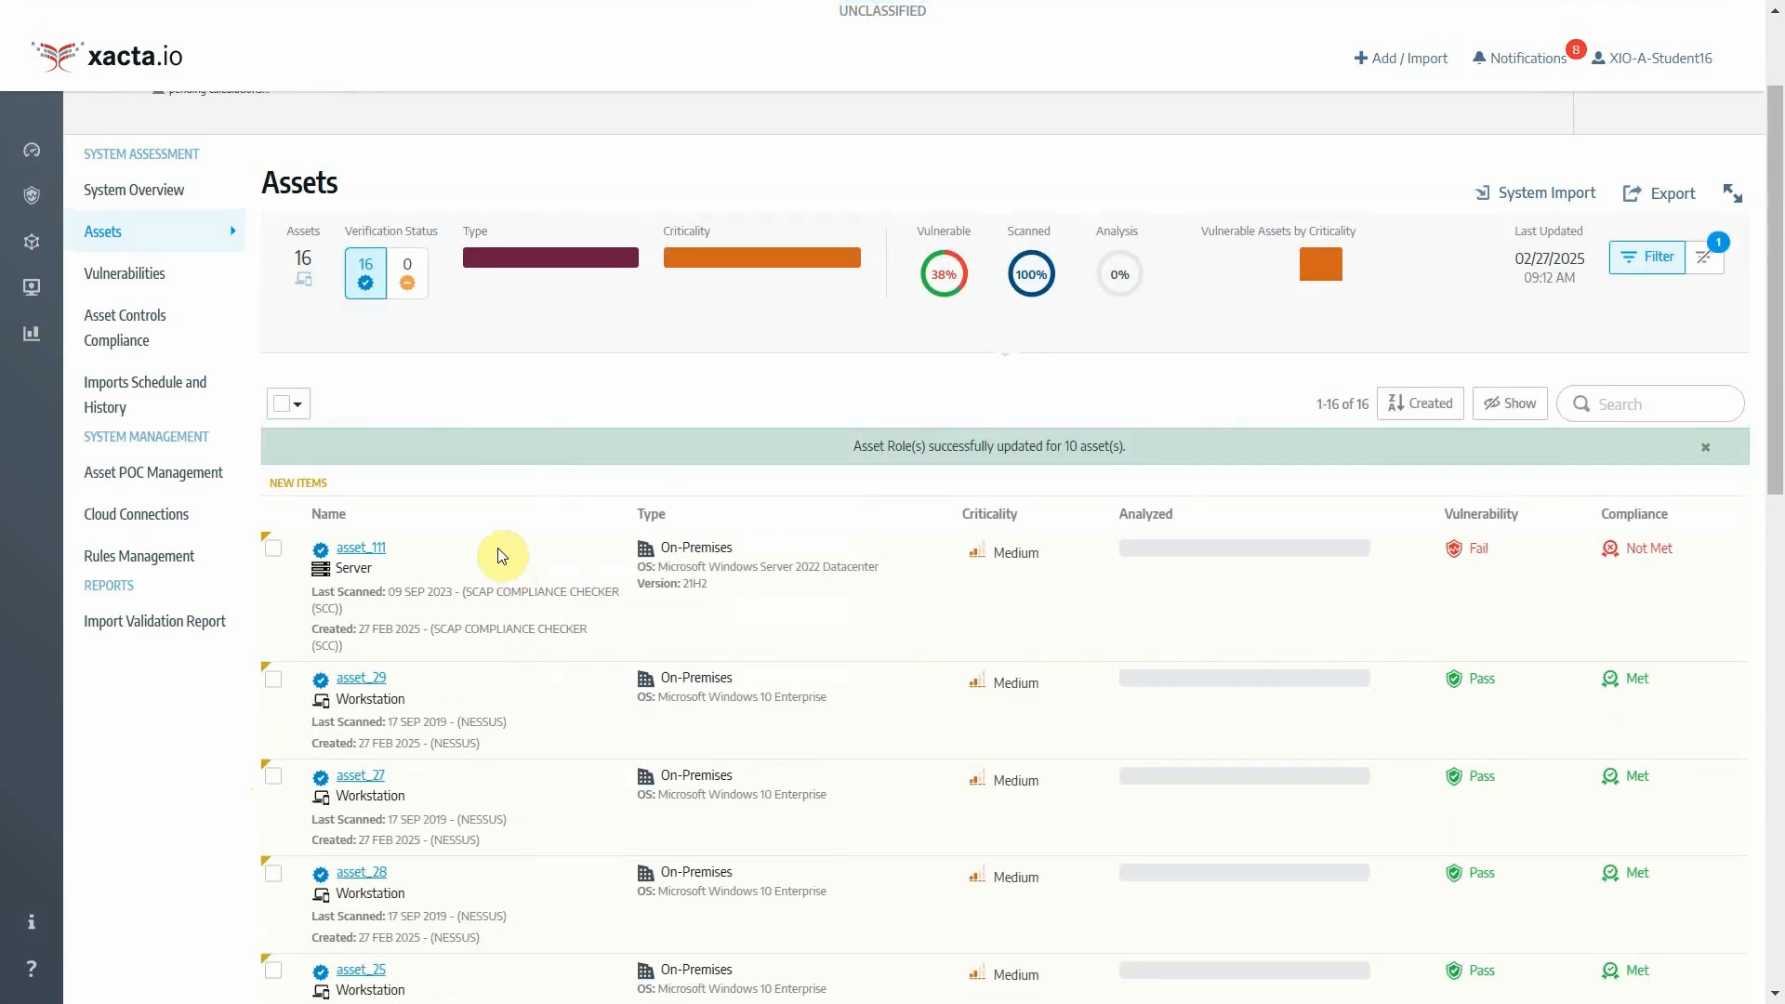
Step: Review the roles assigned to the assets throughout the list, including the role shown under asset_111
{"action": "scroll", "coordinate": [476, 571], "scroll_direction": "down", "scroll_amount": 5}
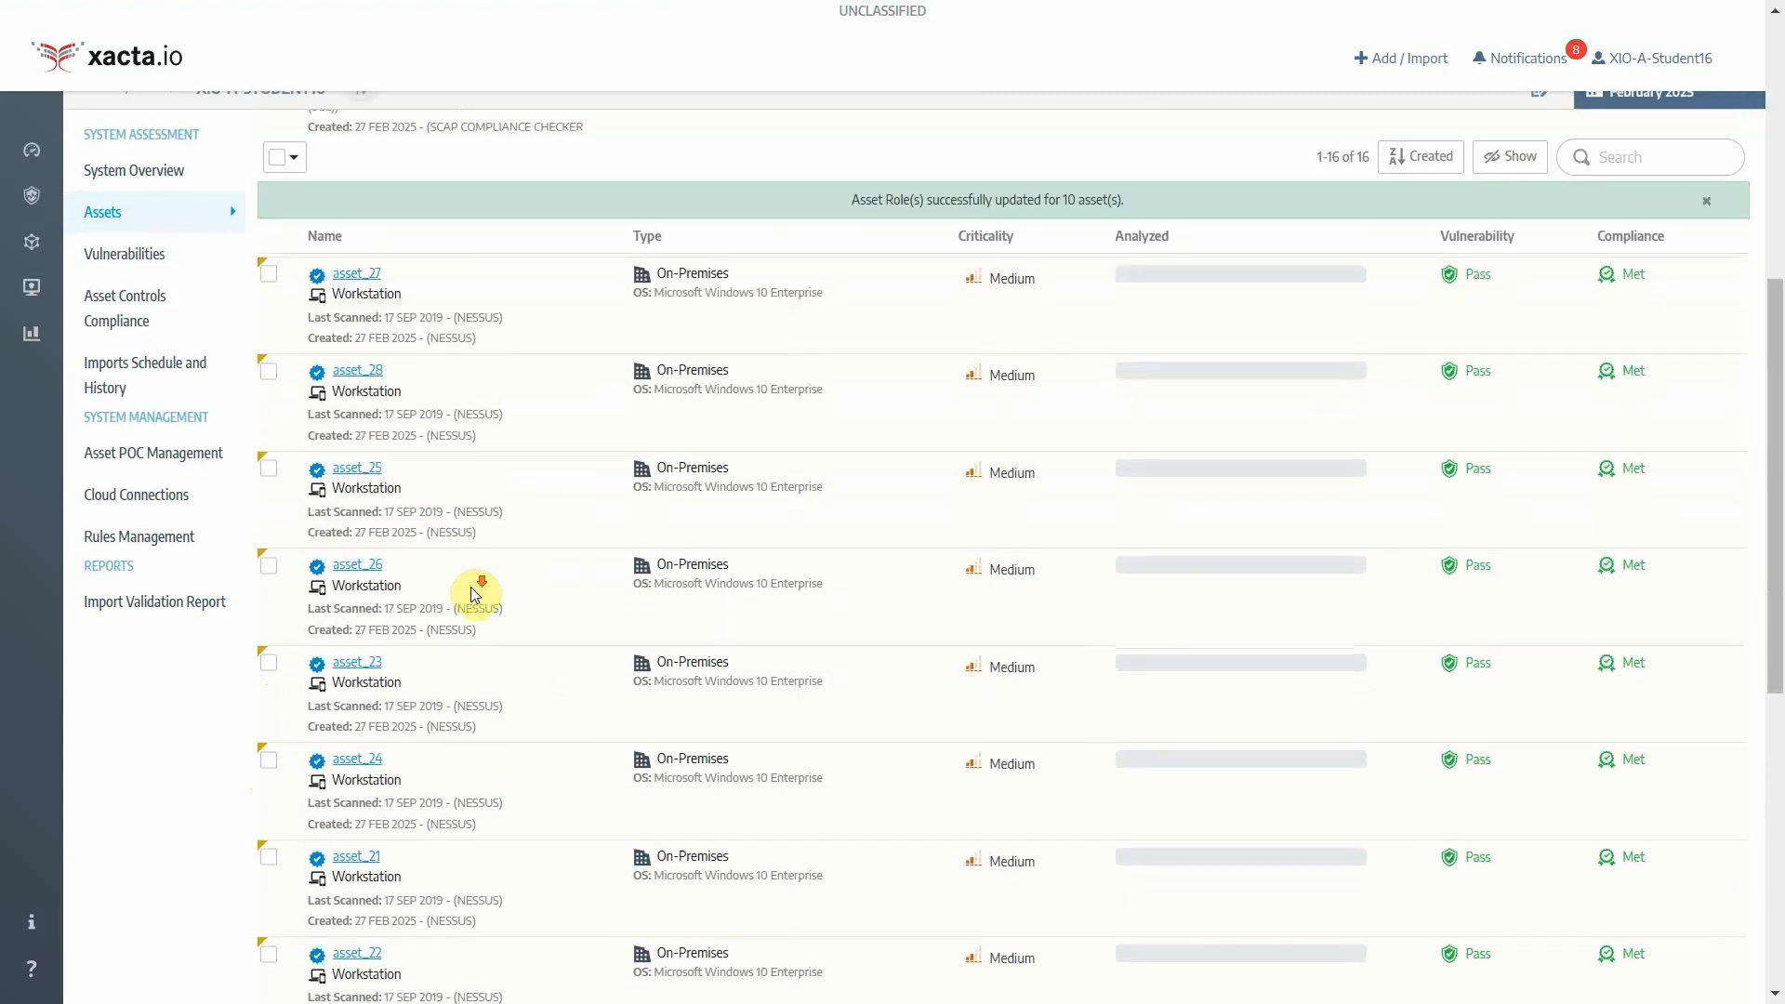
{"action": "scroll", "coordinate": [475, 593], "scroll_direction": "down", "scroll_amount": 7}
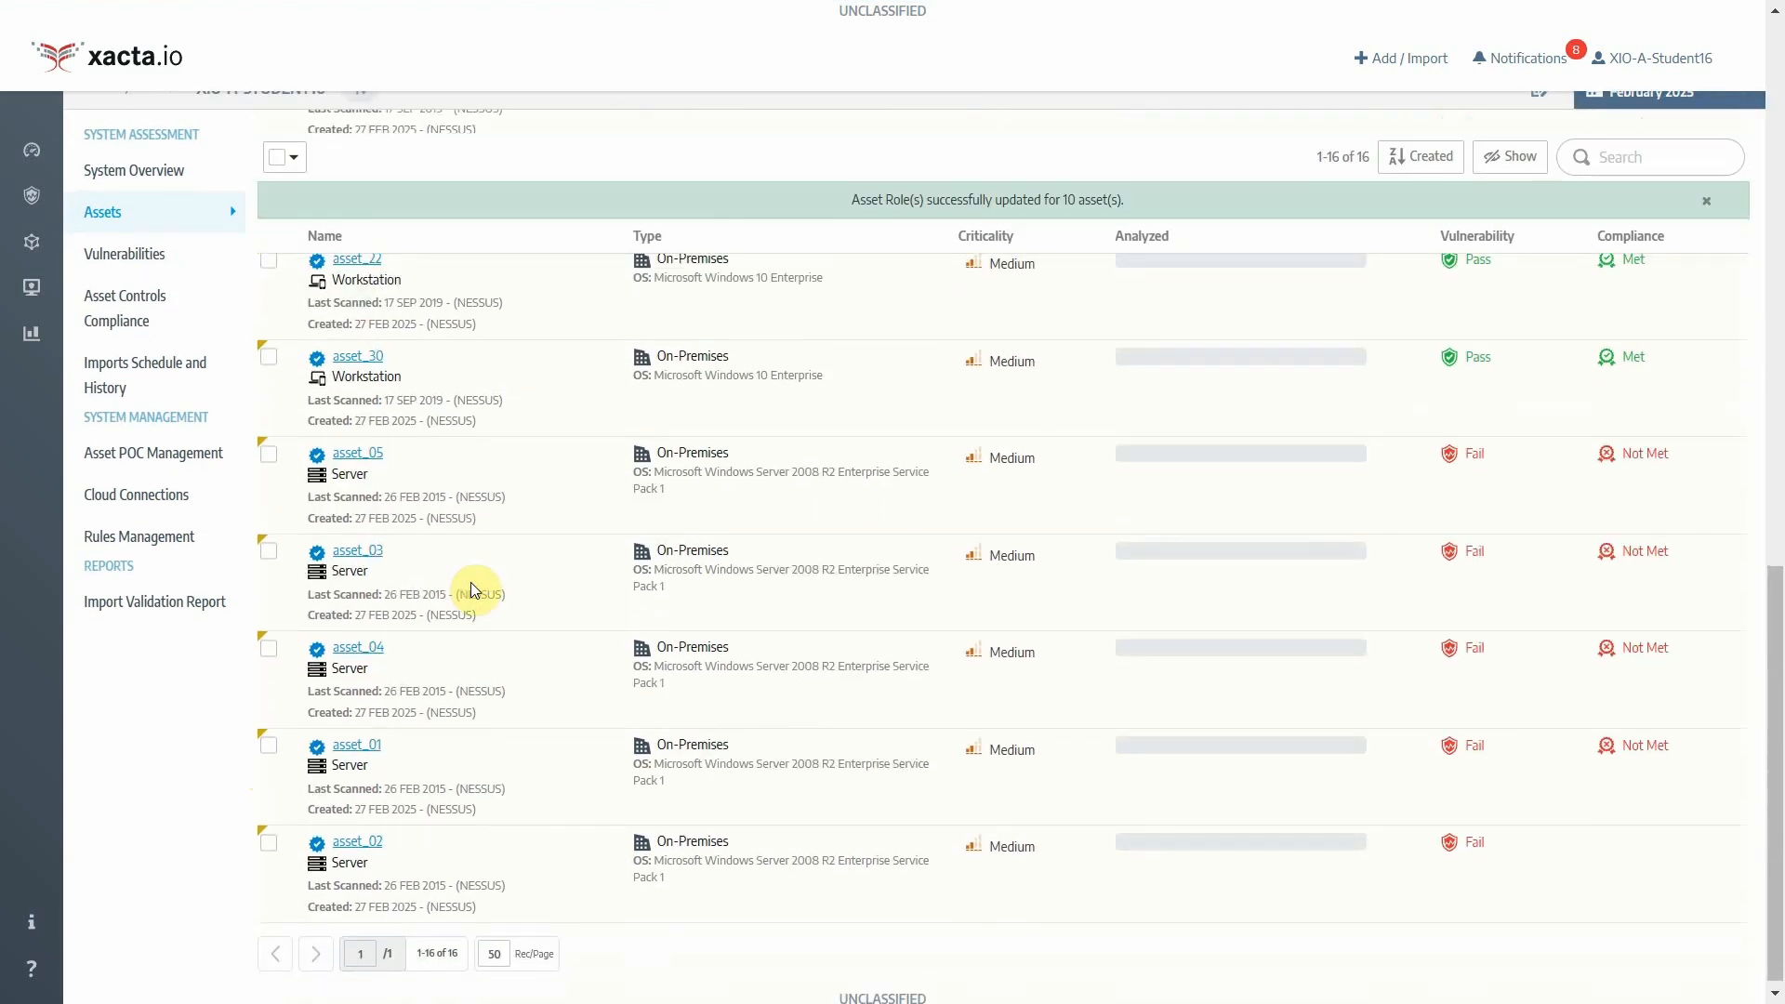
{"action": "scroll", "coordinate": [470, 582], "scroll_direction": "up", "scroll_amount": 12}
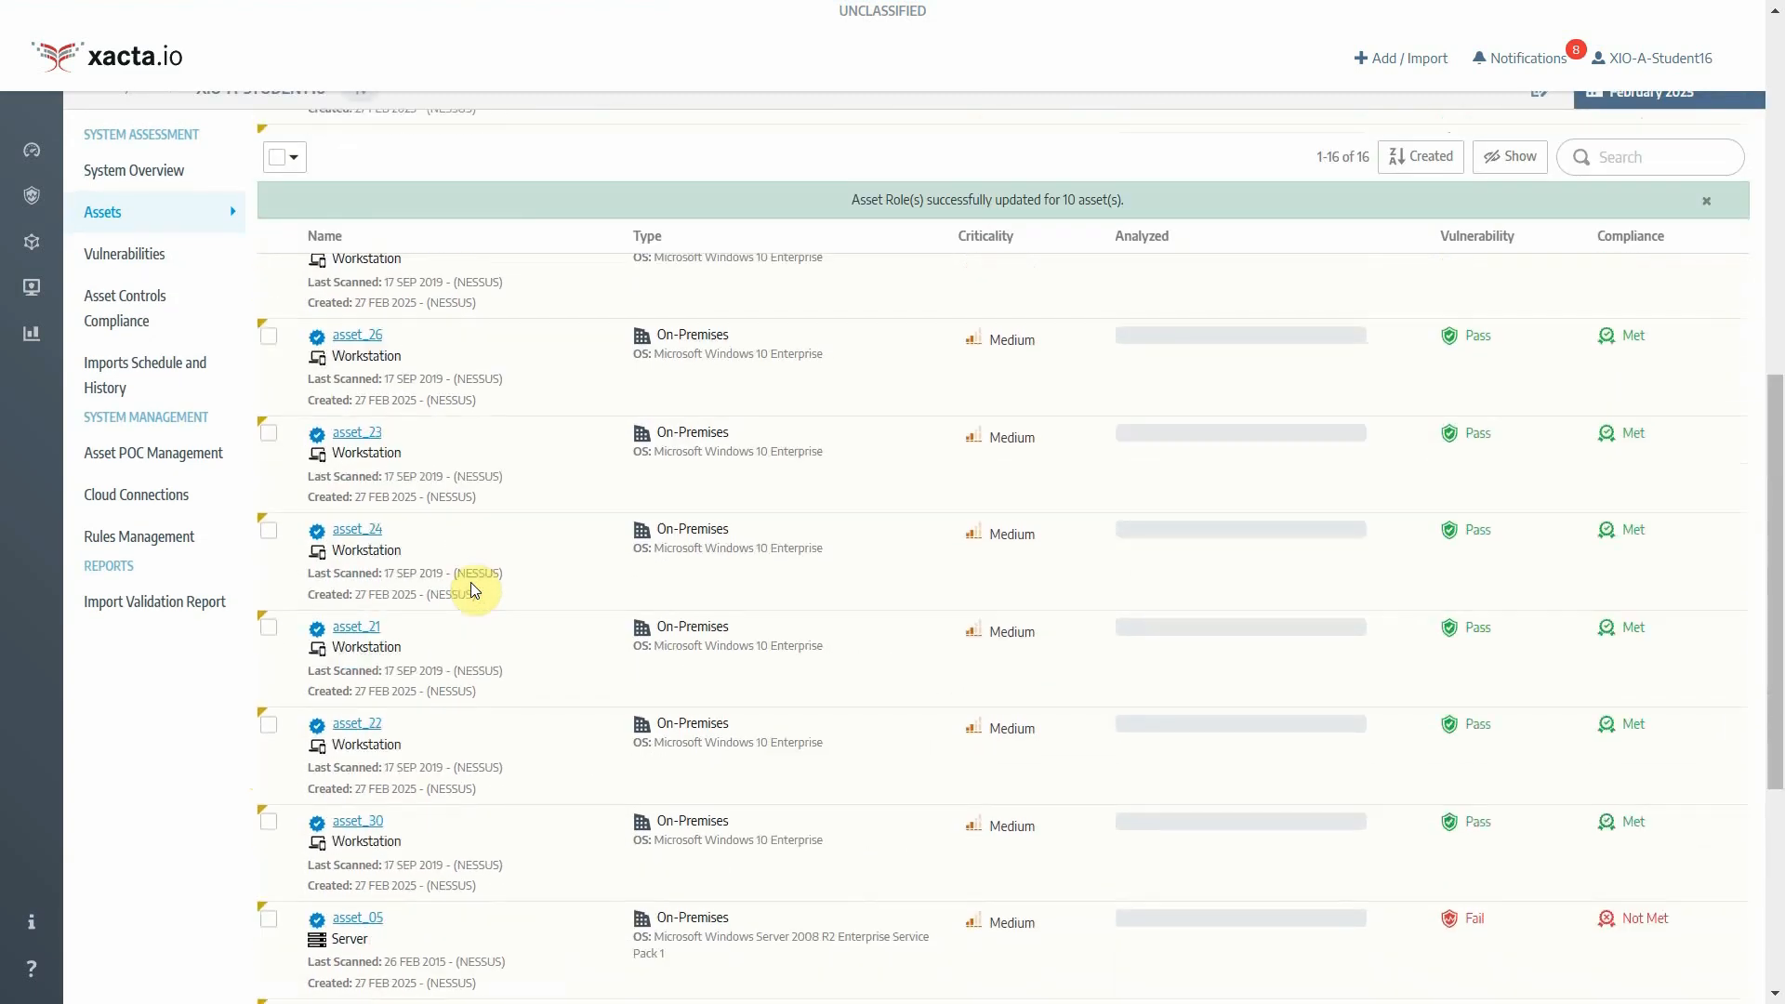
{"action": "scroll", "coordinate": [474, 586], "scroll_direction": "up", "scroll_amount": 1}
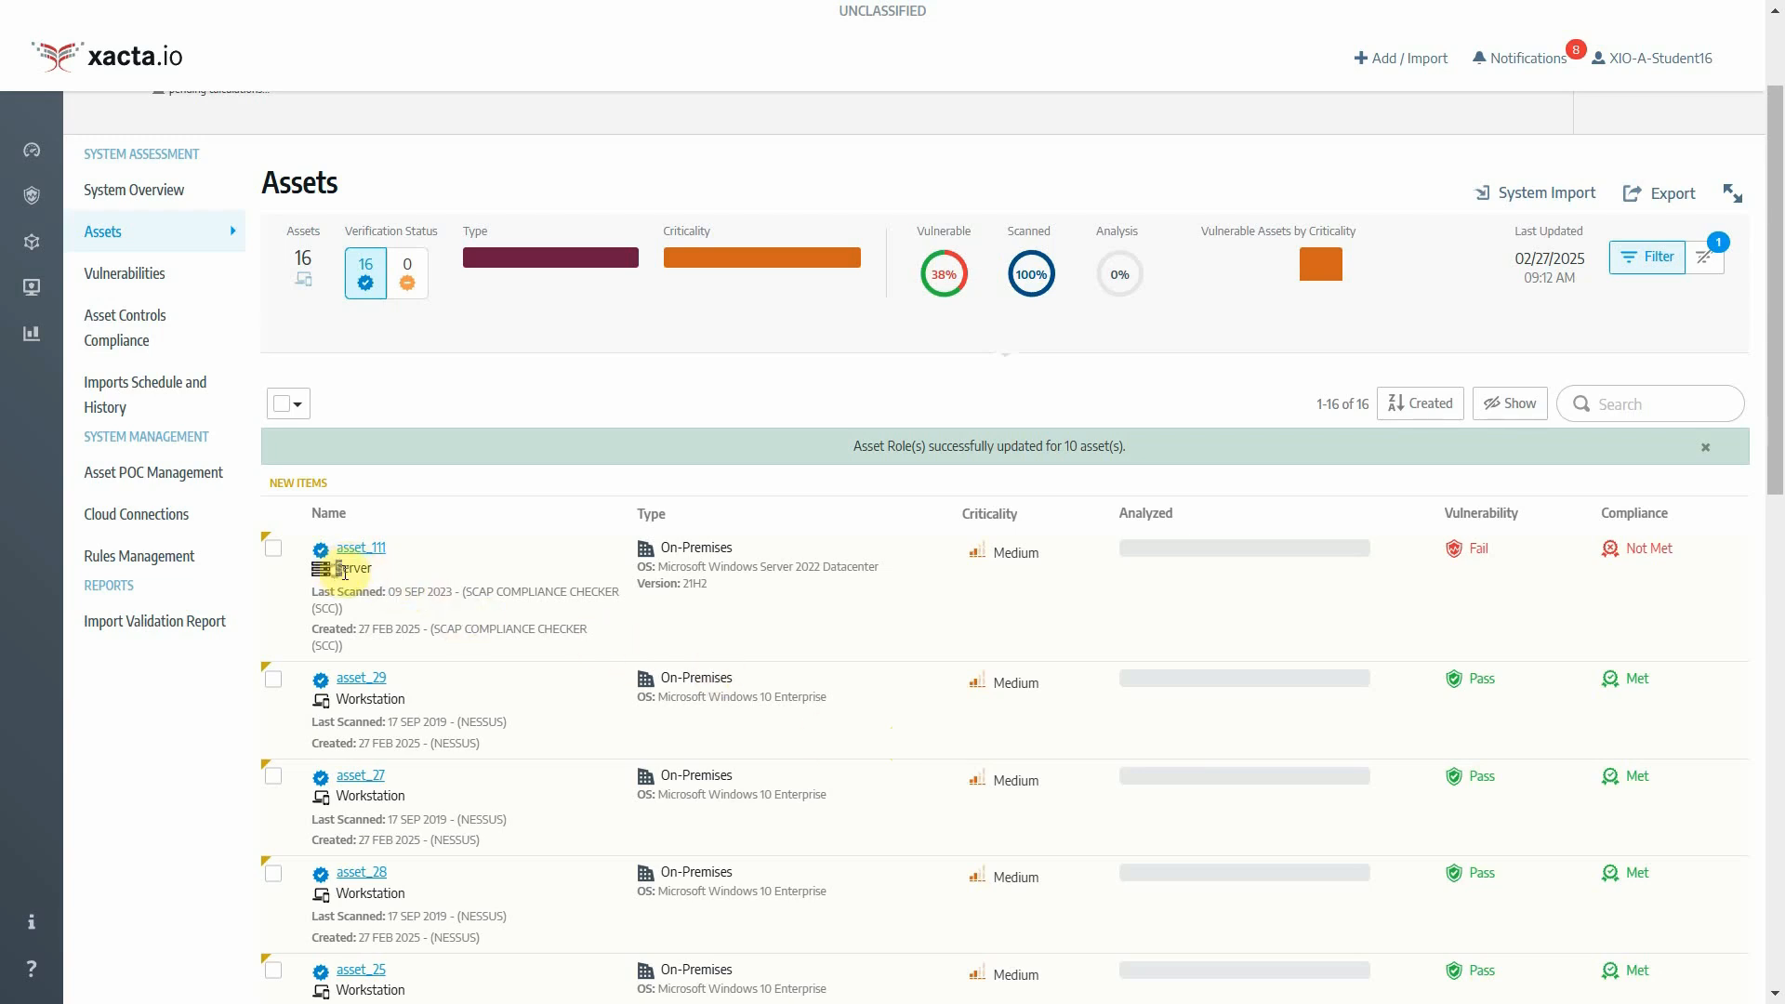
{"action": "left_click_drag", "start_coordinate": [335, 568], "coordinate": [374, 573]}
{"action": "left_click", "coordinate": [431, 596]}
Step: Add the Server asset role to the verified-assets filter and review the filtered asset list
{"action": "scroll", "coordinate": [721, 705], "scroll_direction": "up", "scroll_amount": 2}
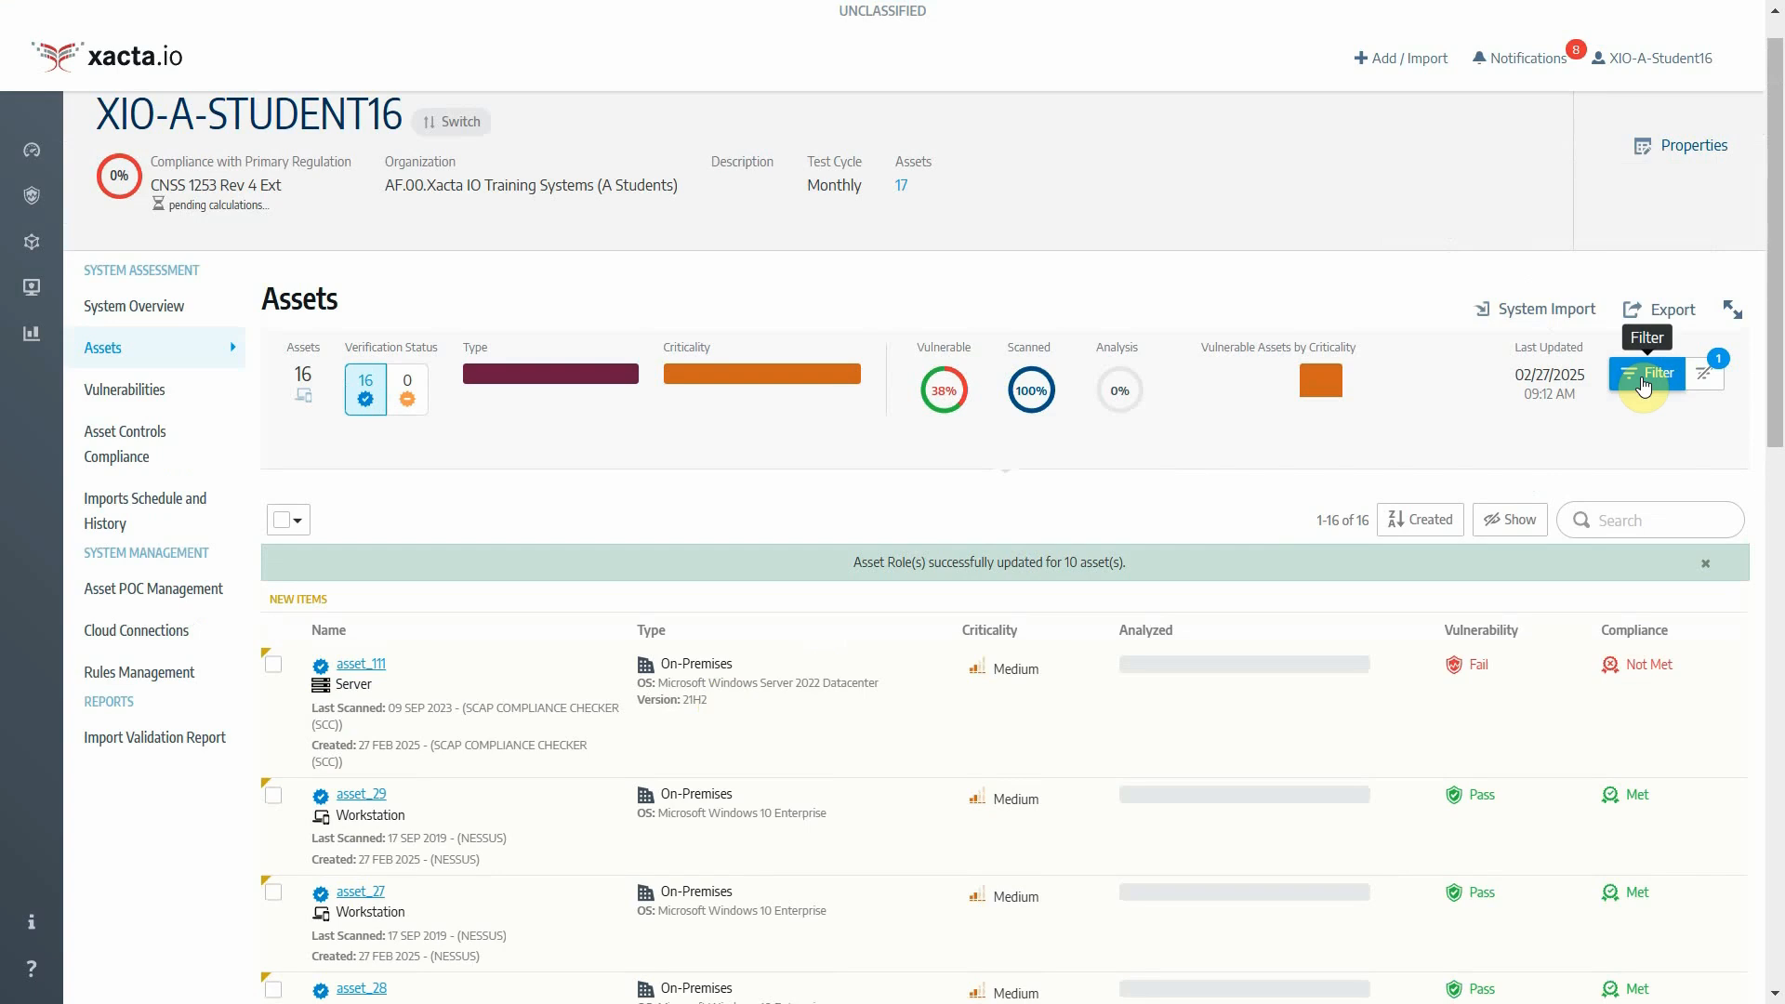
{"action": "left_click", "coordinate": [1644, 376]}
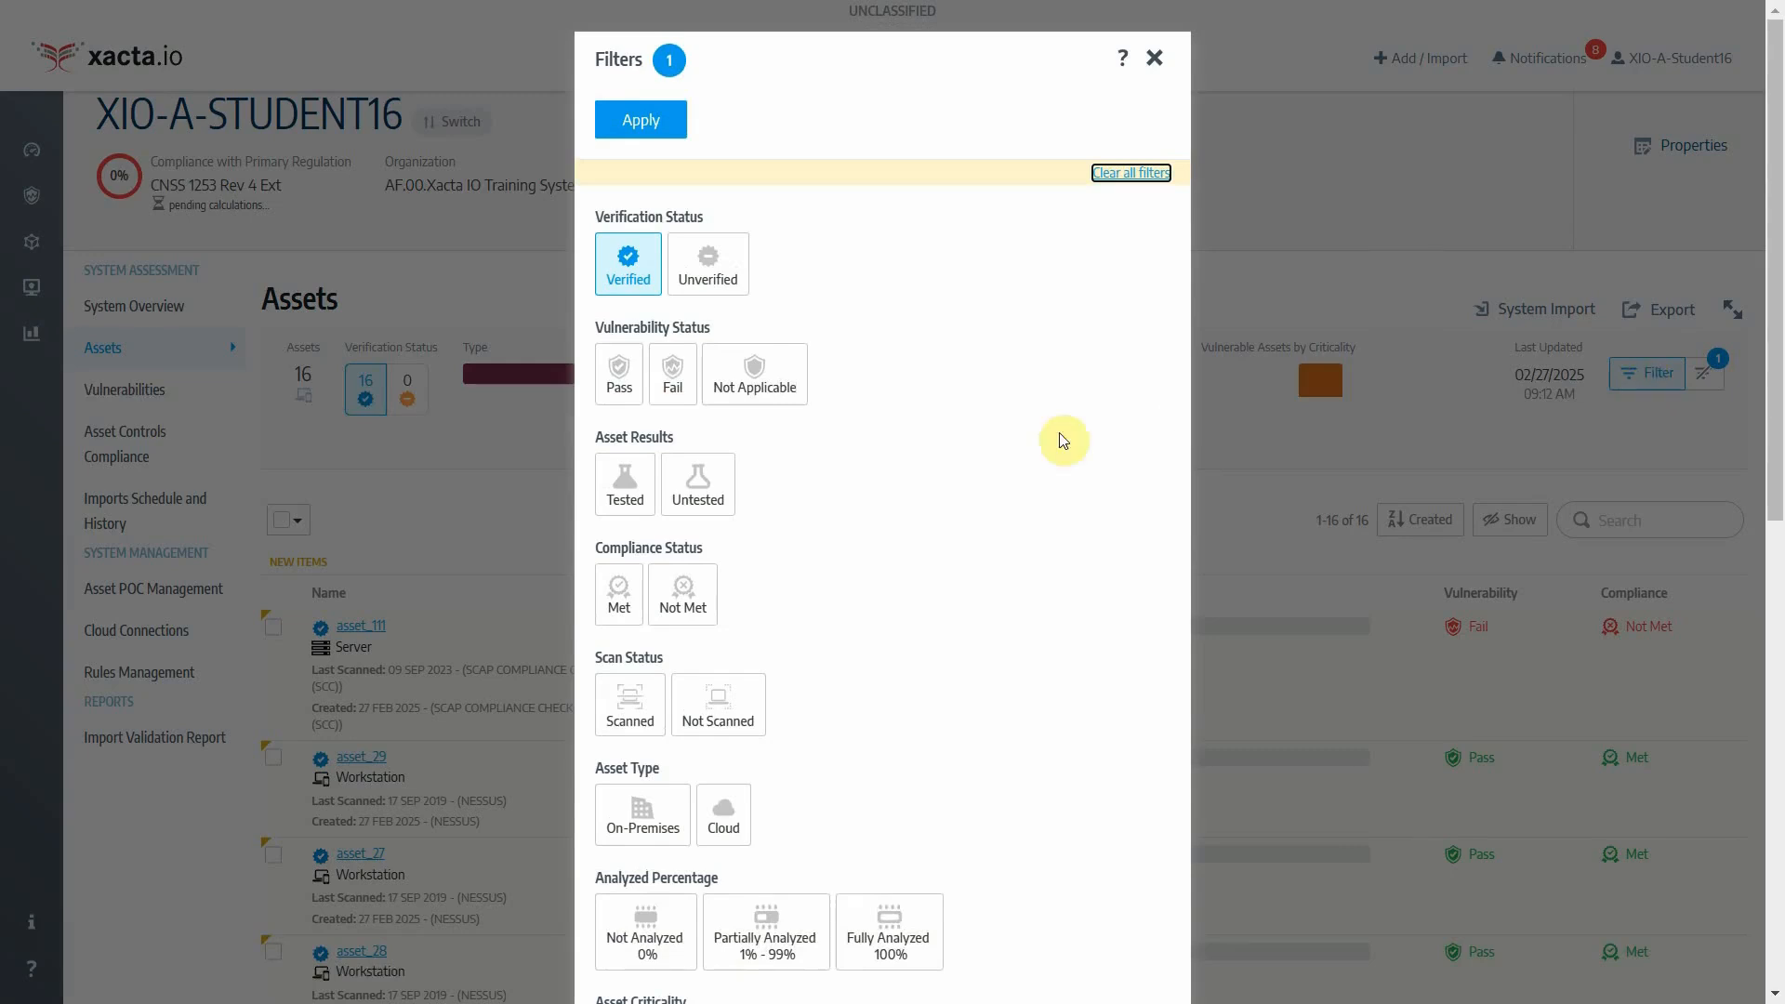
{"action": "scroll", "coordinate": [976, 499], "scroll_direction": "down", "scroll_amount": 9}
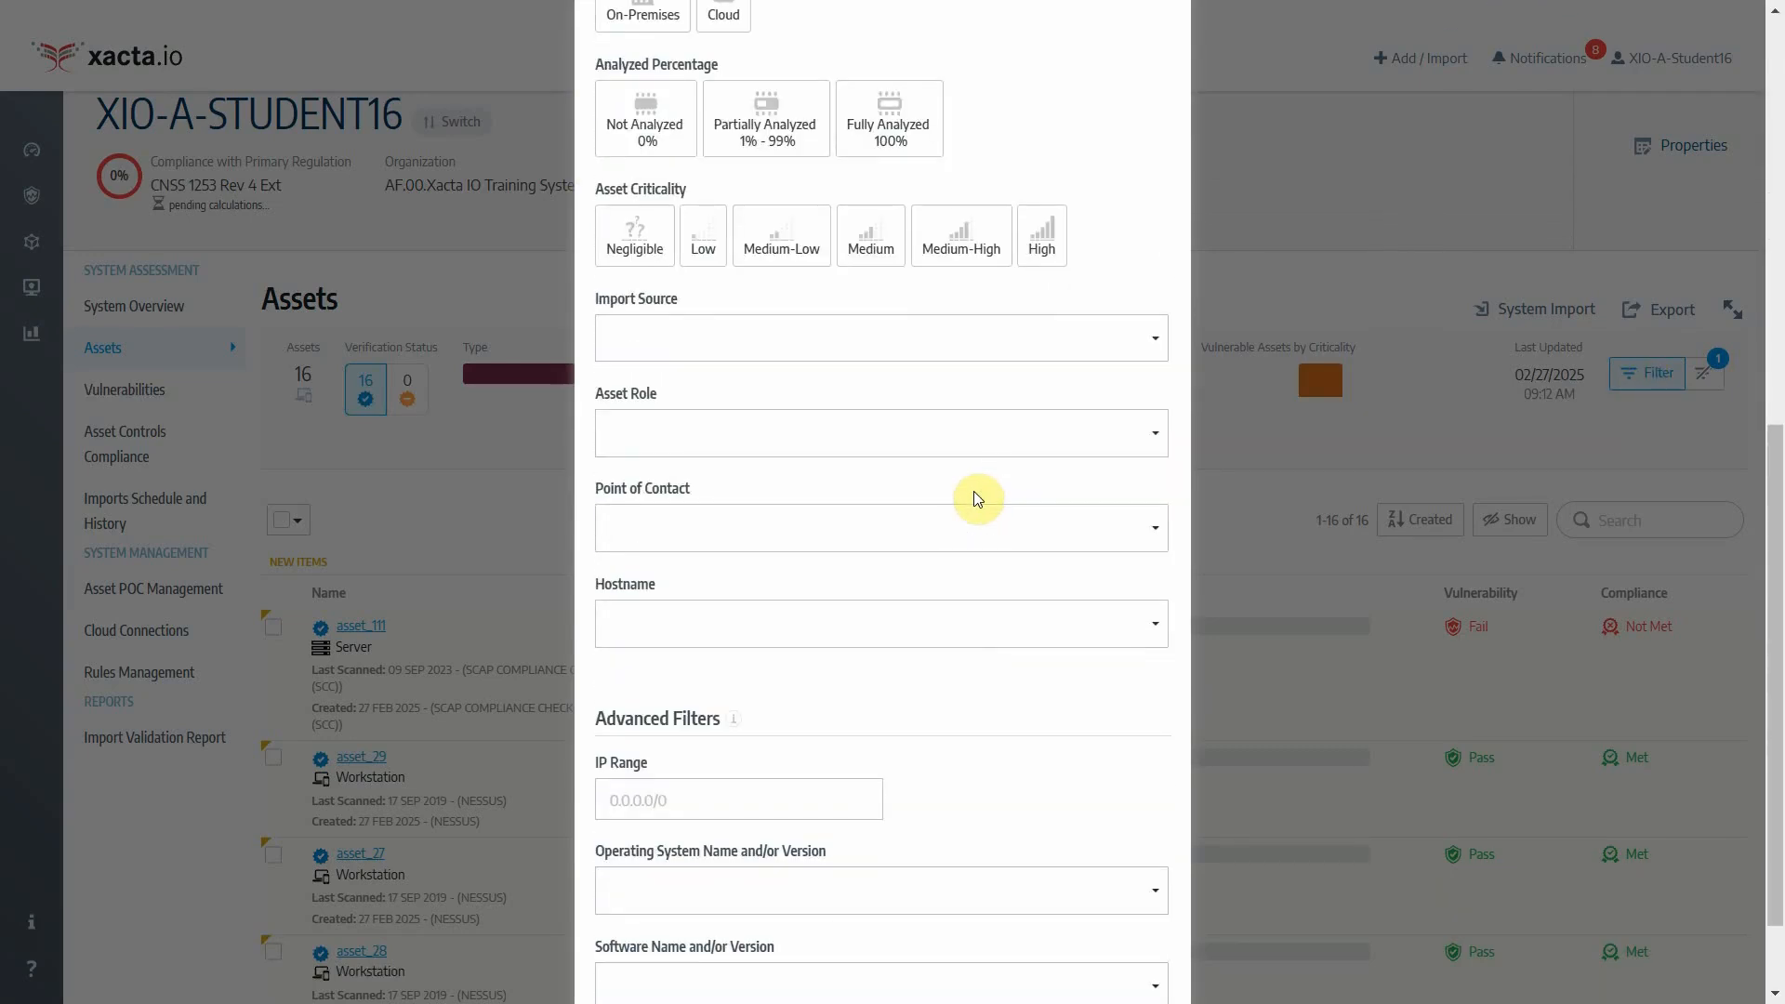
{"action": "left_click", "coordinate": [691, 441]}
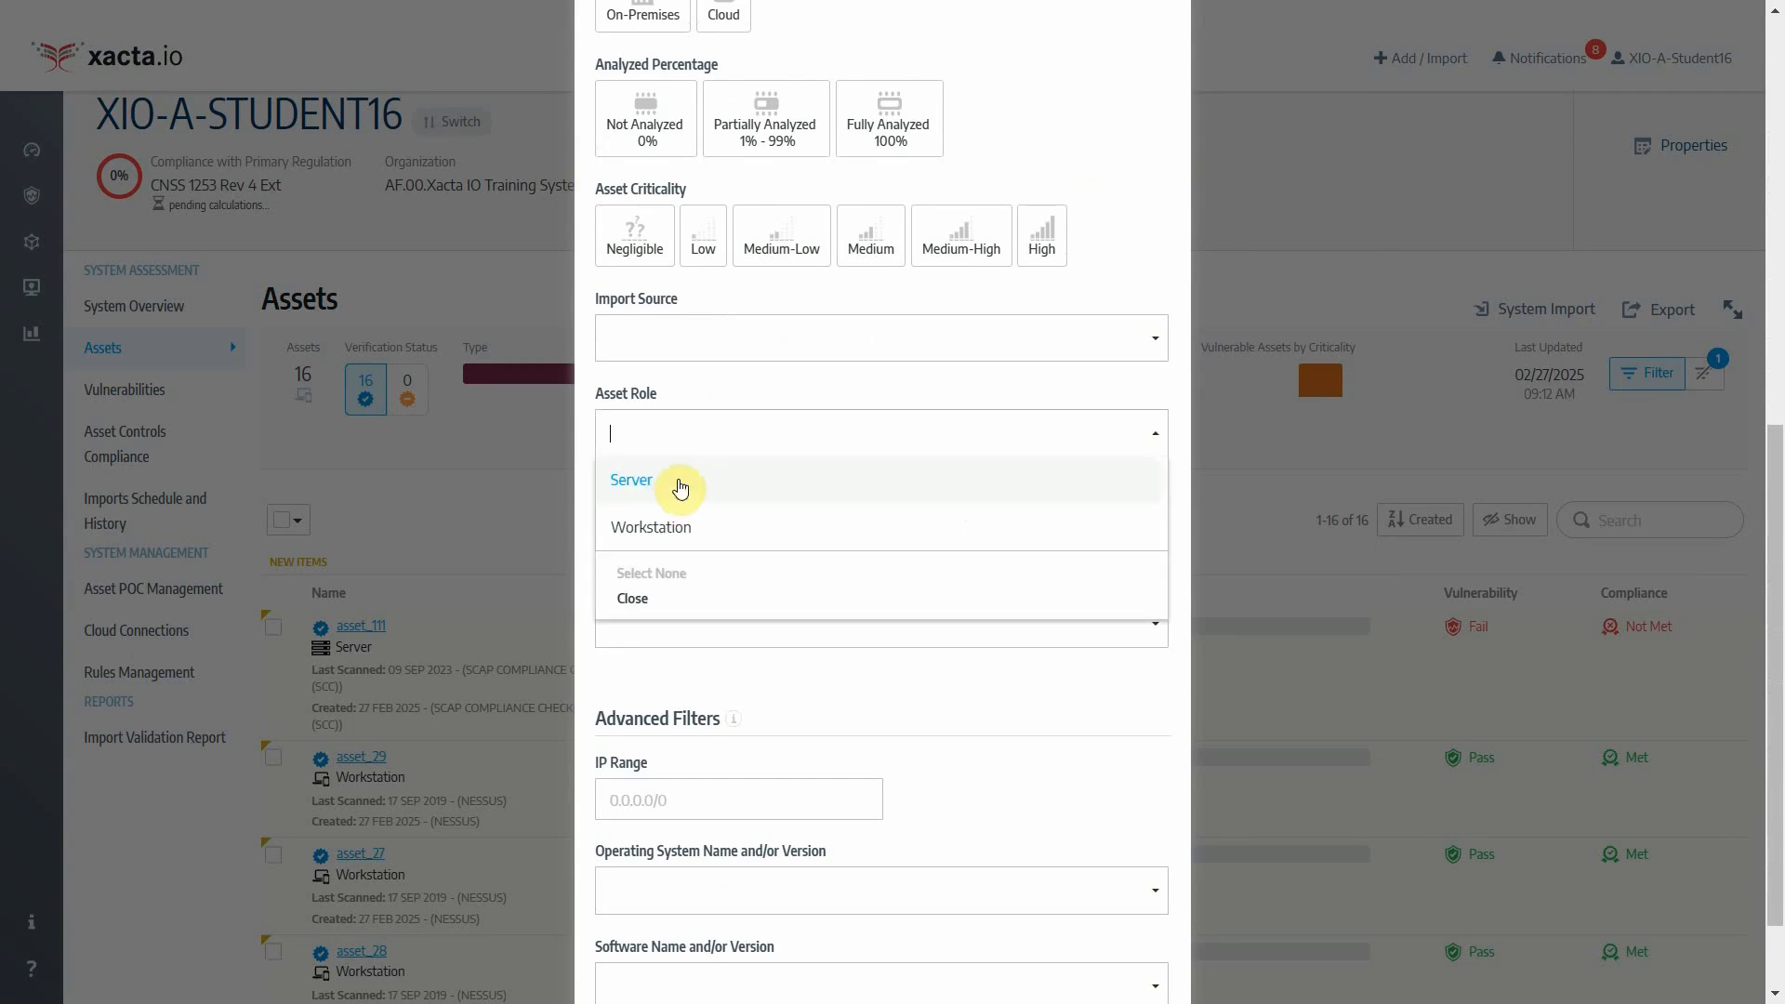
{"action": "left_click", "coordinate": [644, 485]}
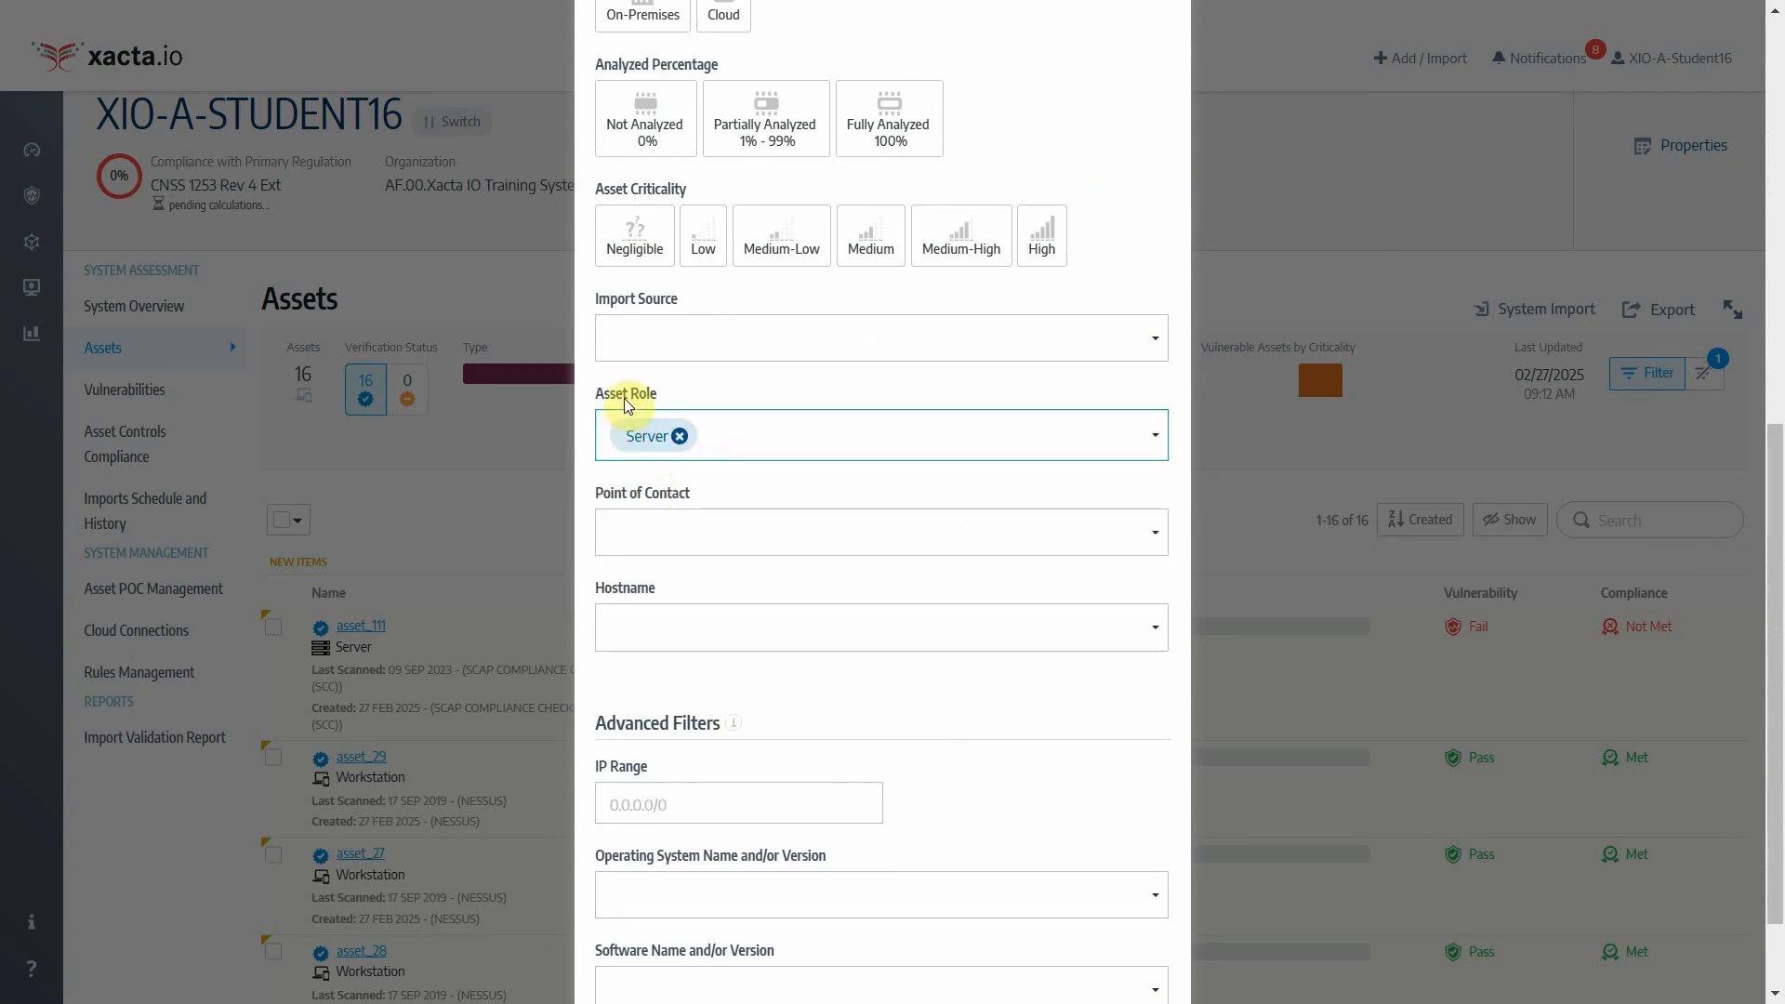
{"action": "scroll", "coordinate": [930, 725], "scroll_direction": "down", "scroll_amount": 2}
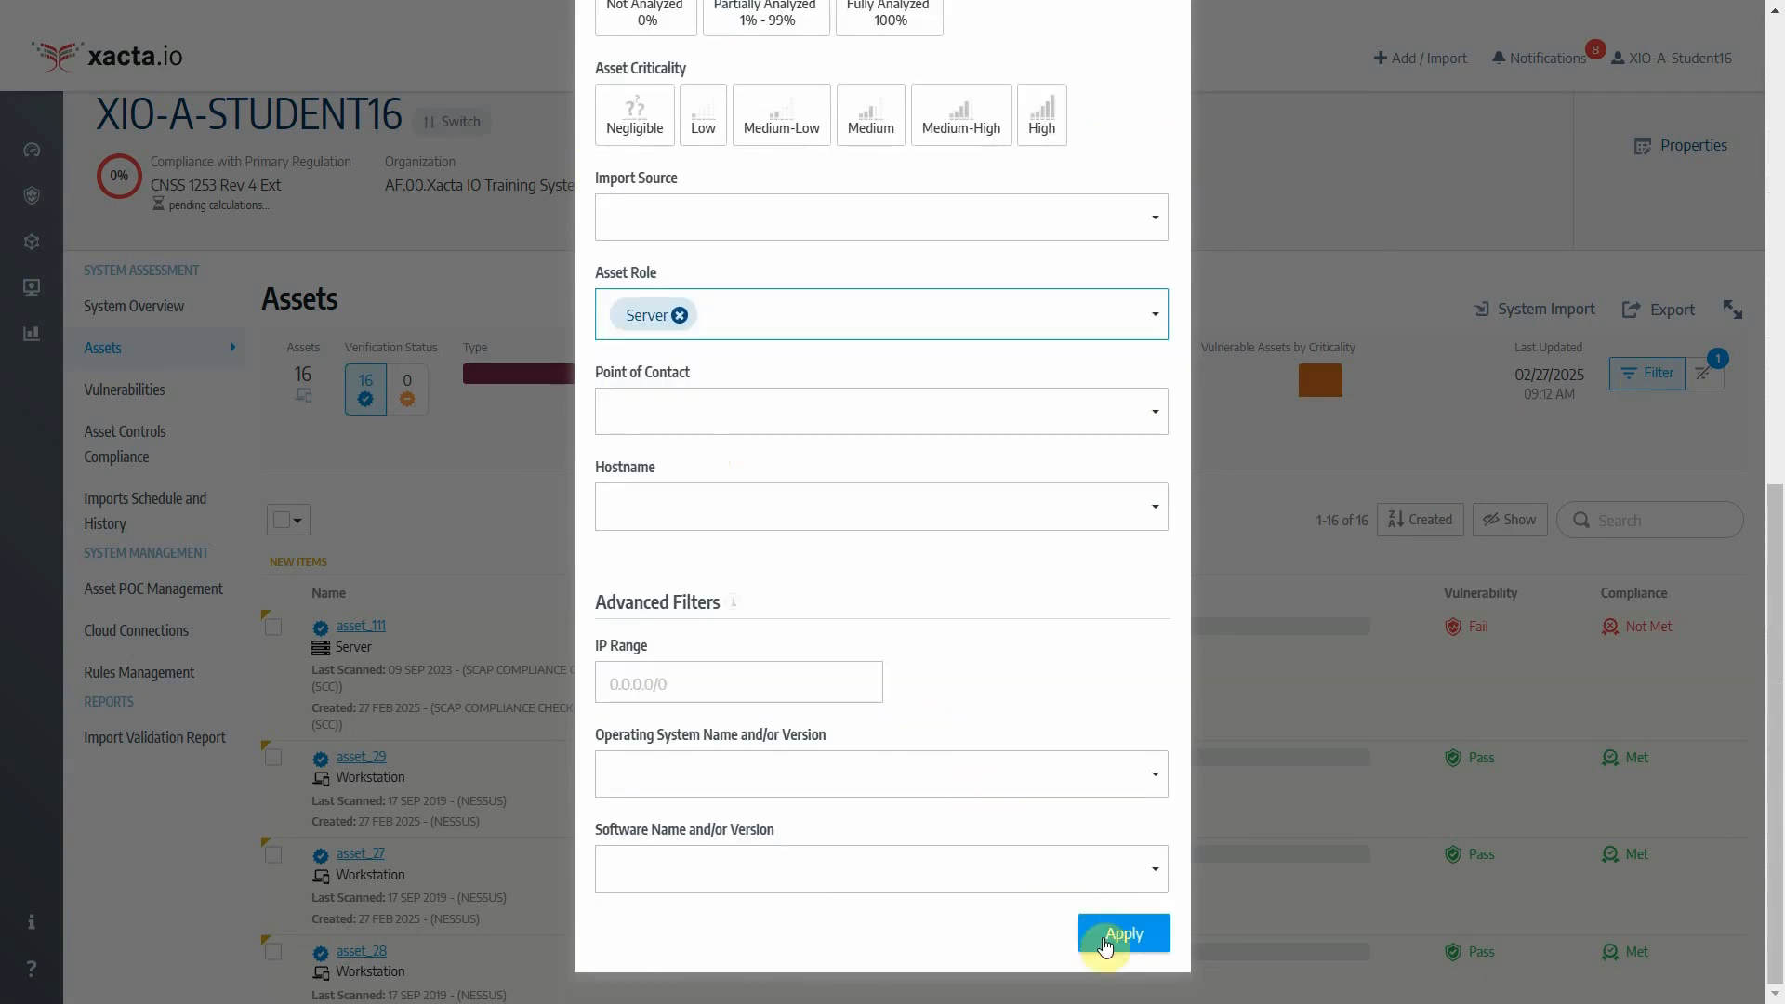
{"action": "left_click", "coordinate": [1123, 941]}
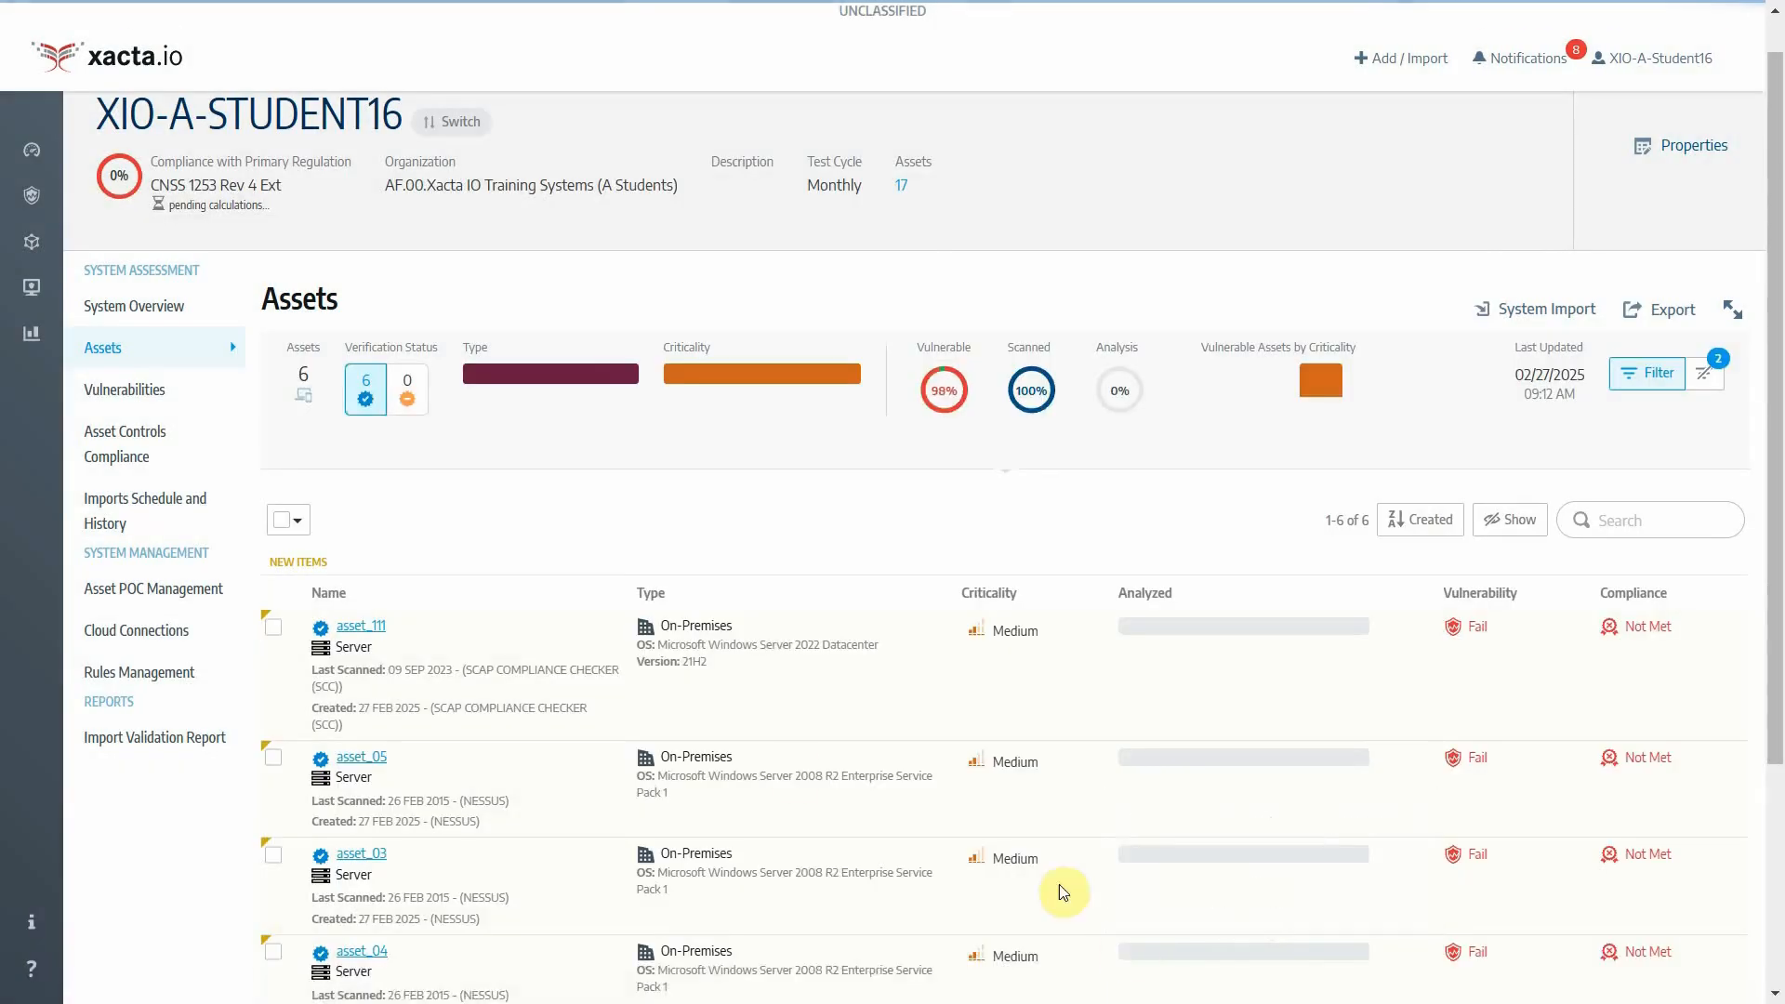
{"action": "mouse_move", "coordinate": [312, 386]}
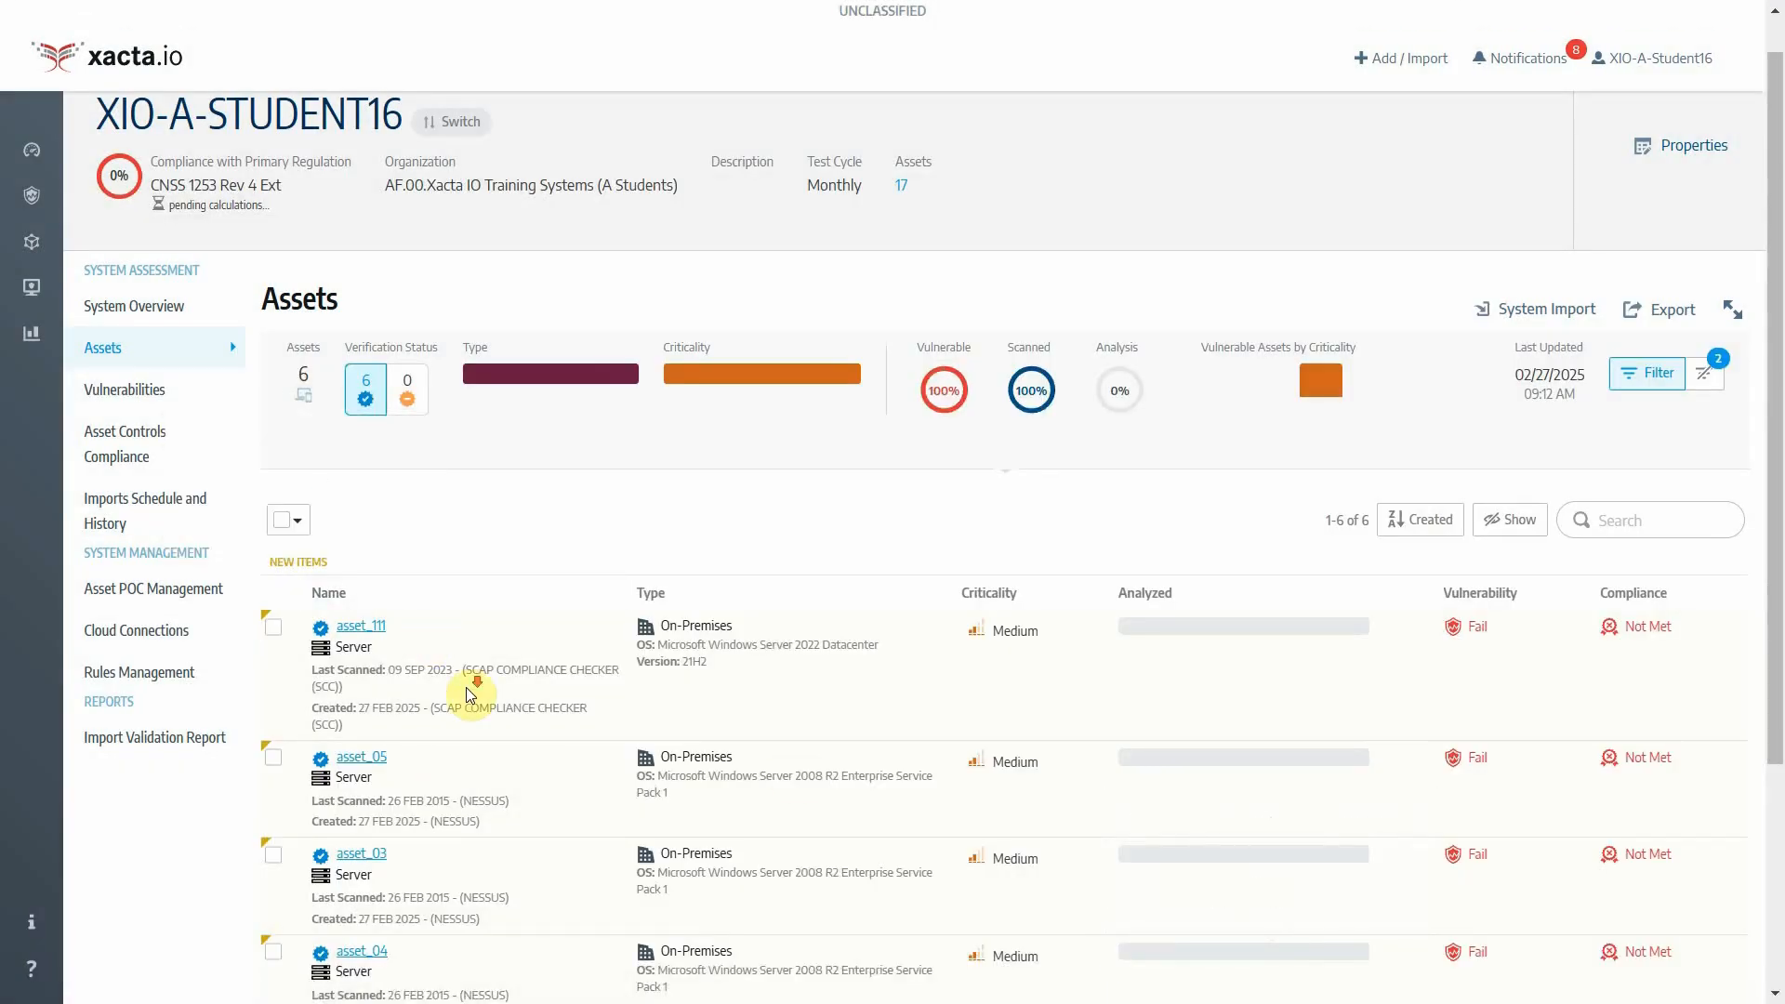
{"action": "scroll", "coordinate": [468, 669], "scroll_direction": "down", "scroll_amount": 3}
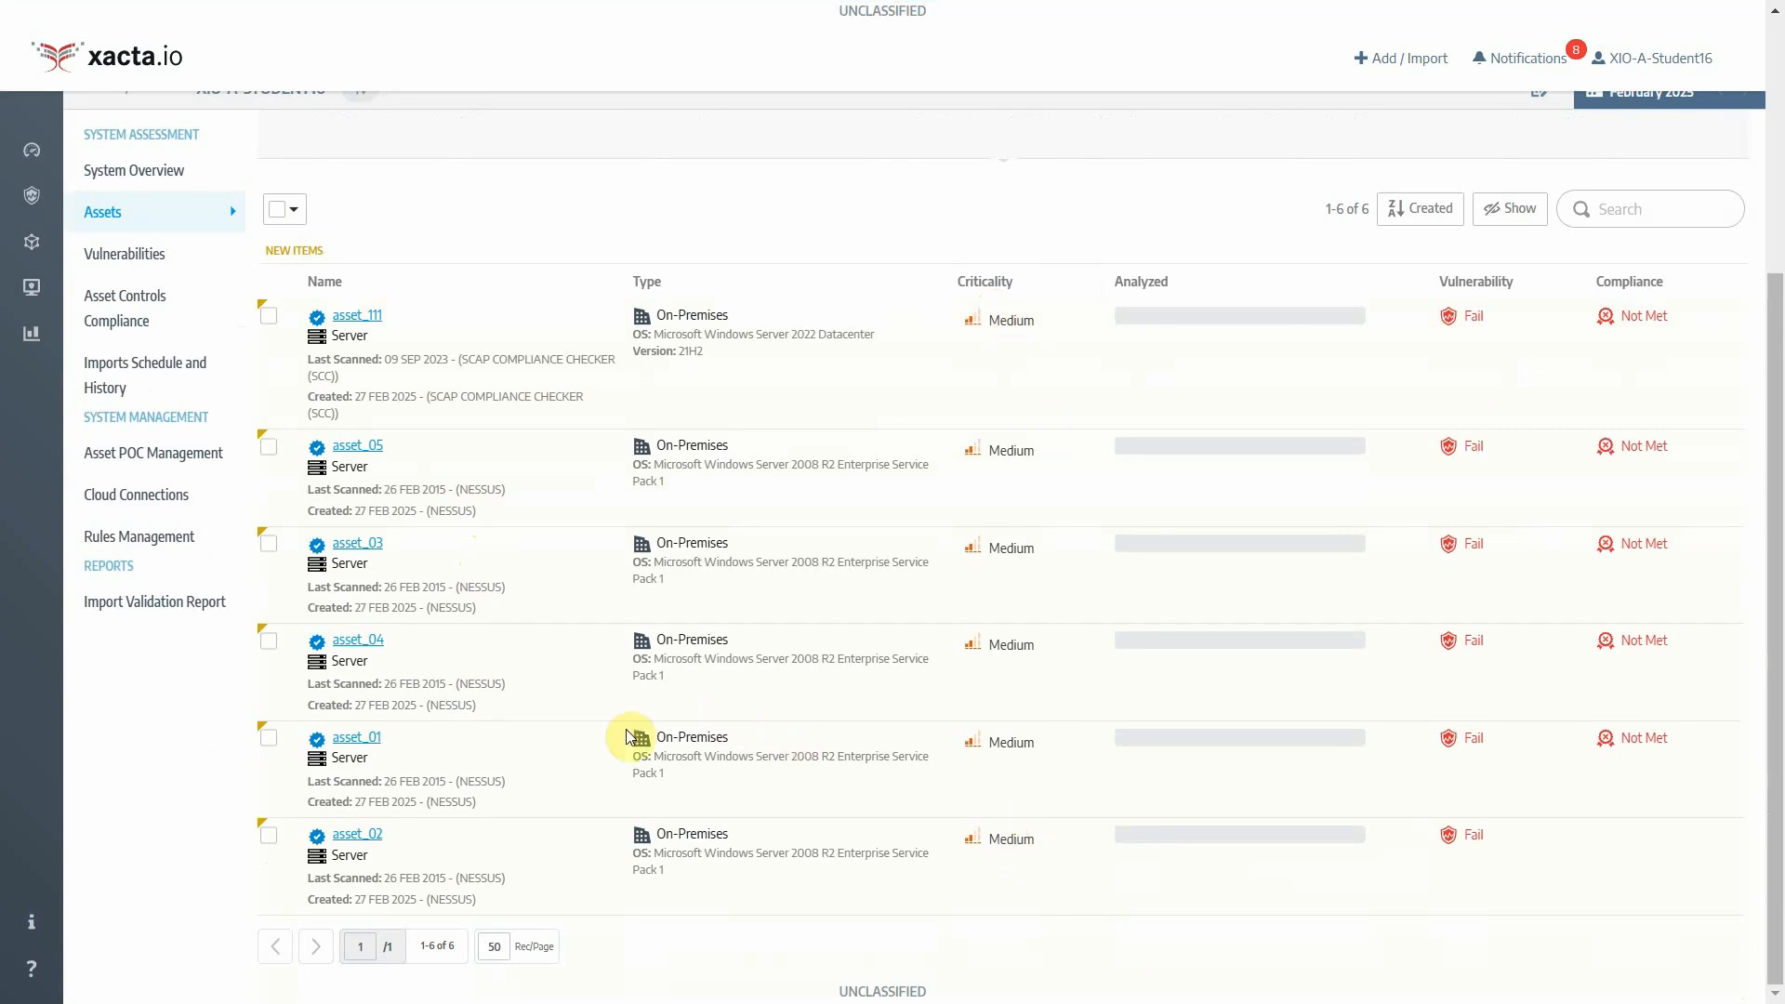
Step: Set the criticality of all the filtered Server assets to High and check the criticality levels in the list
{"action": "scroll", "coordinate": [638, 732], "scroll_direction": "up", "scroll_amount": 3}
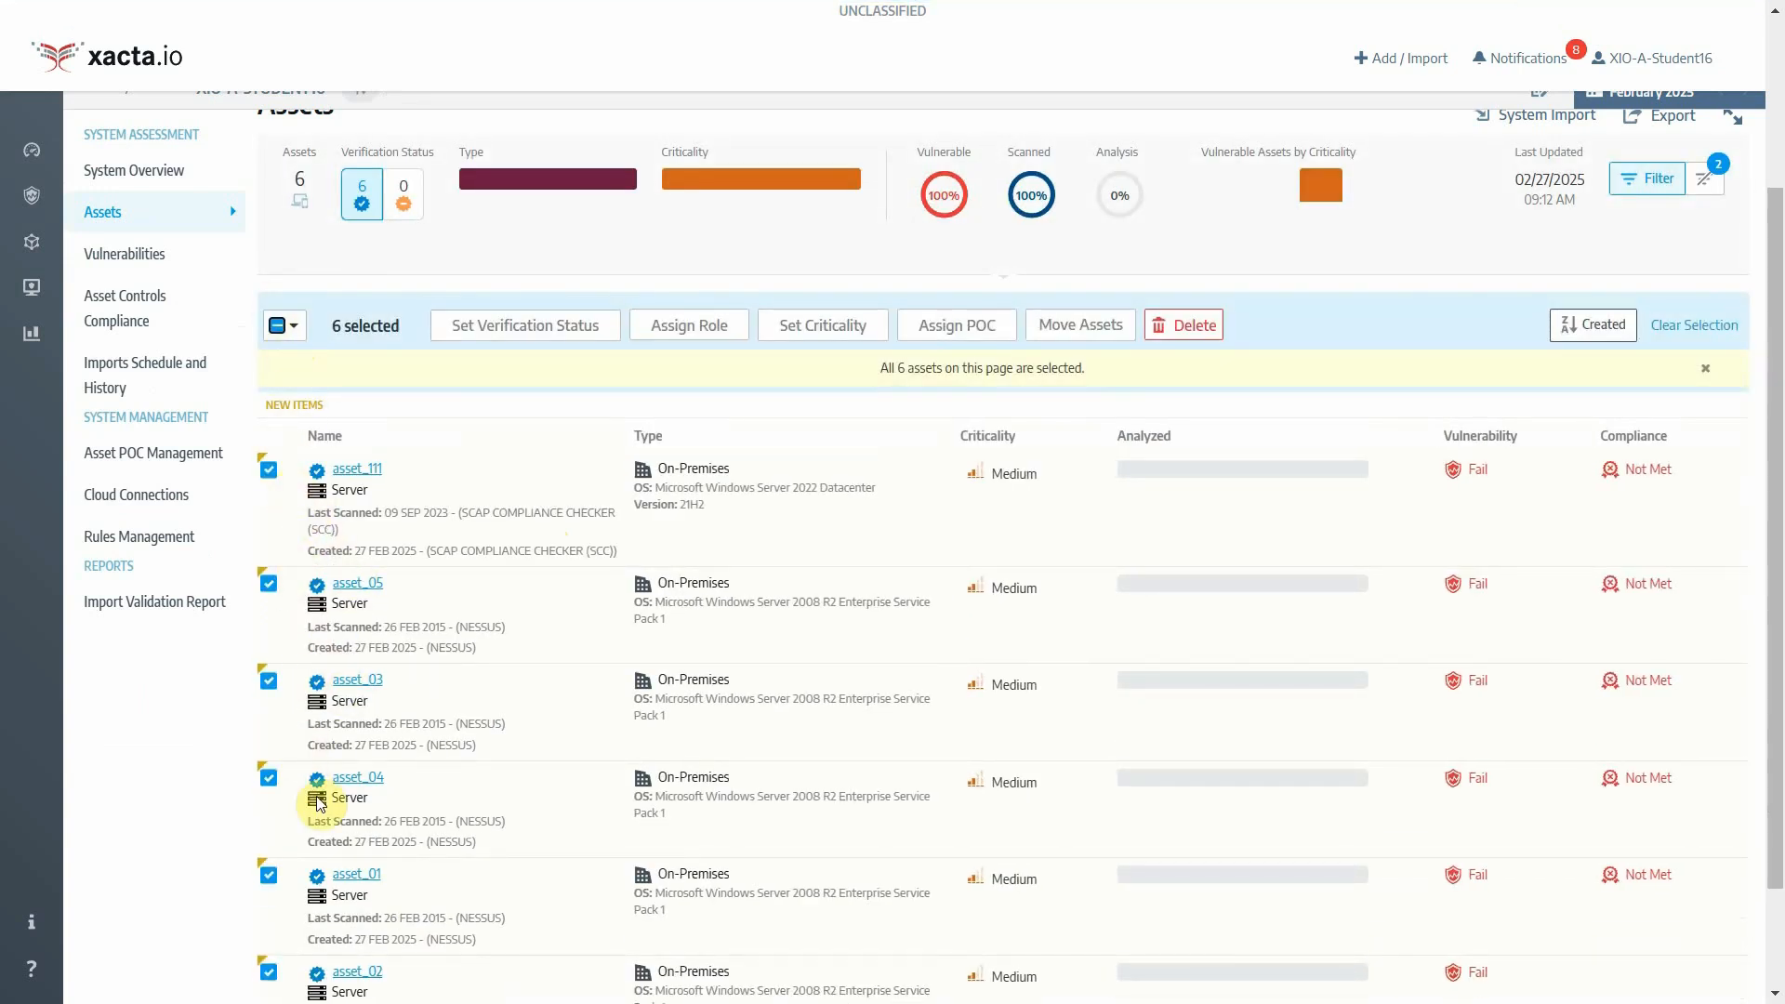
{"action": "left_click", "coordinate": [836, 325]}
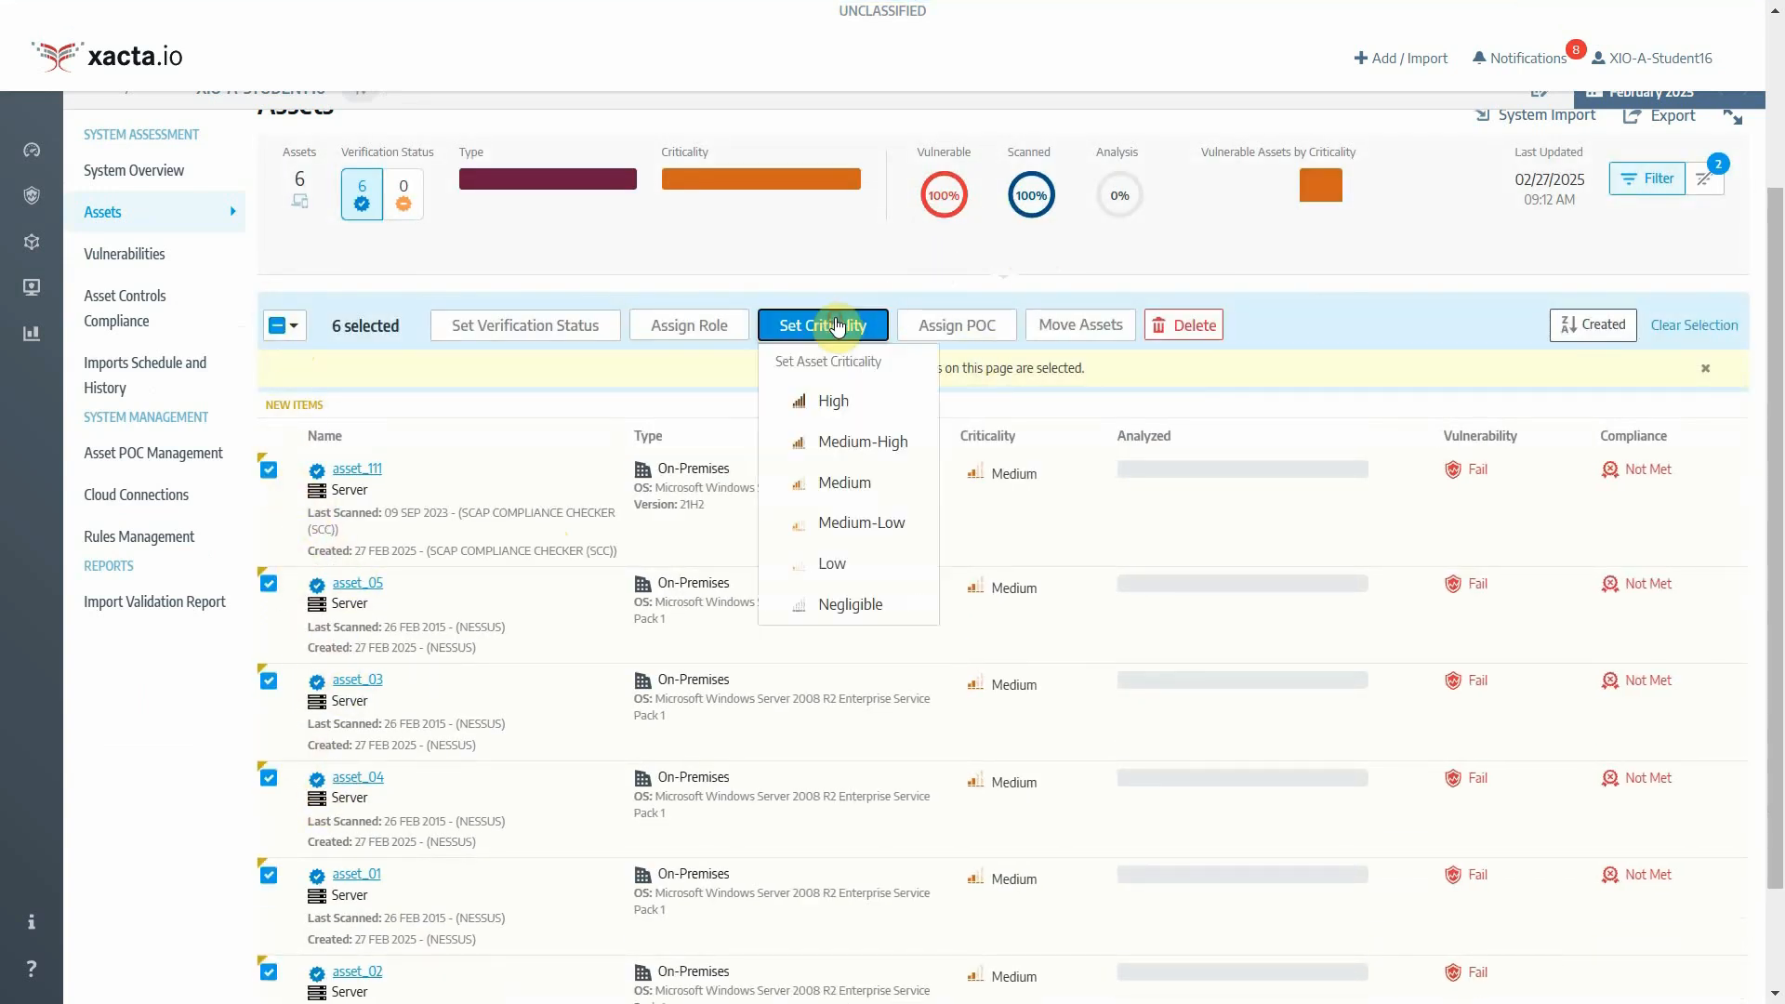
{"action": "left_click", "coordinate": [845, 421]}
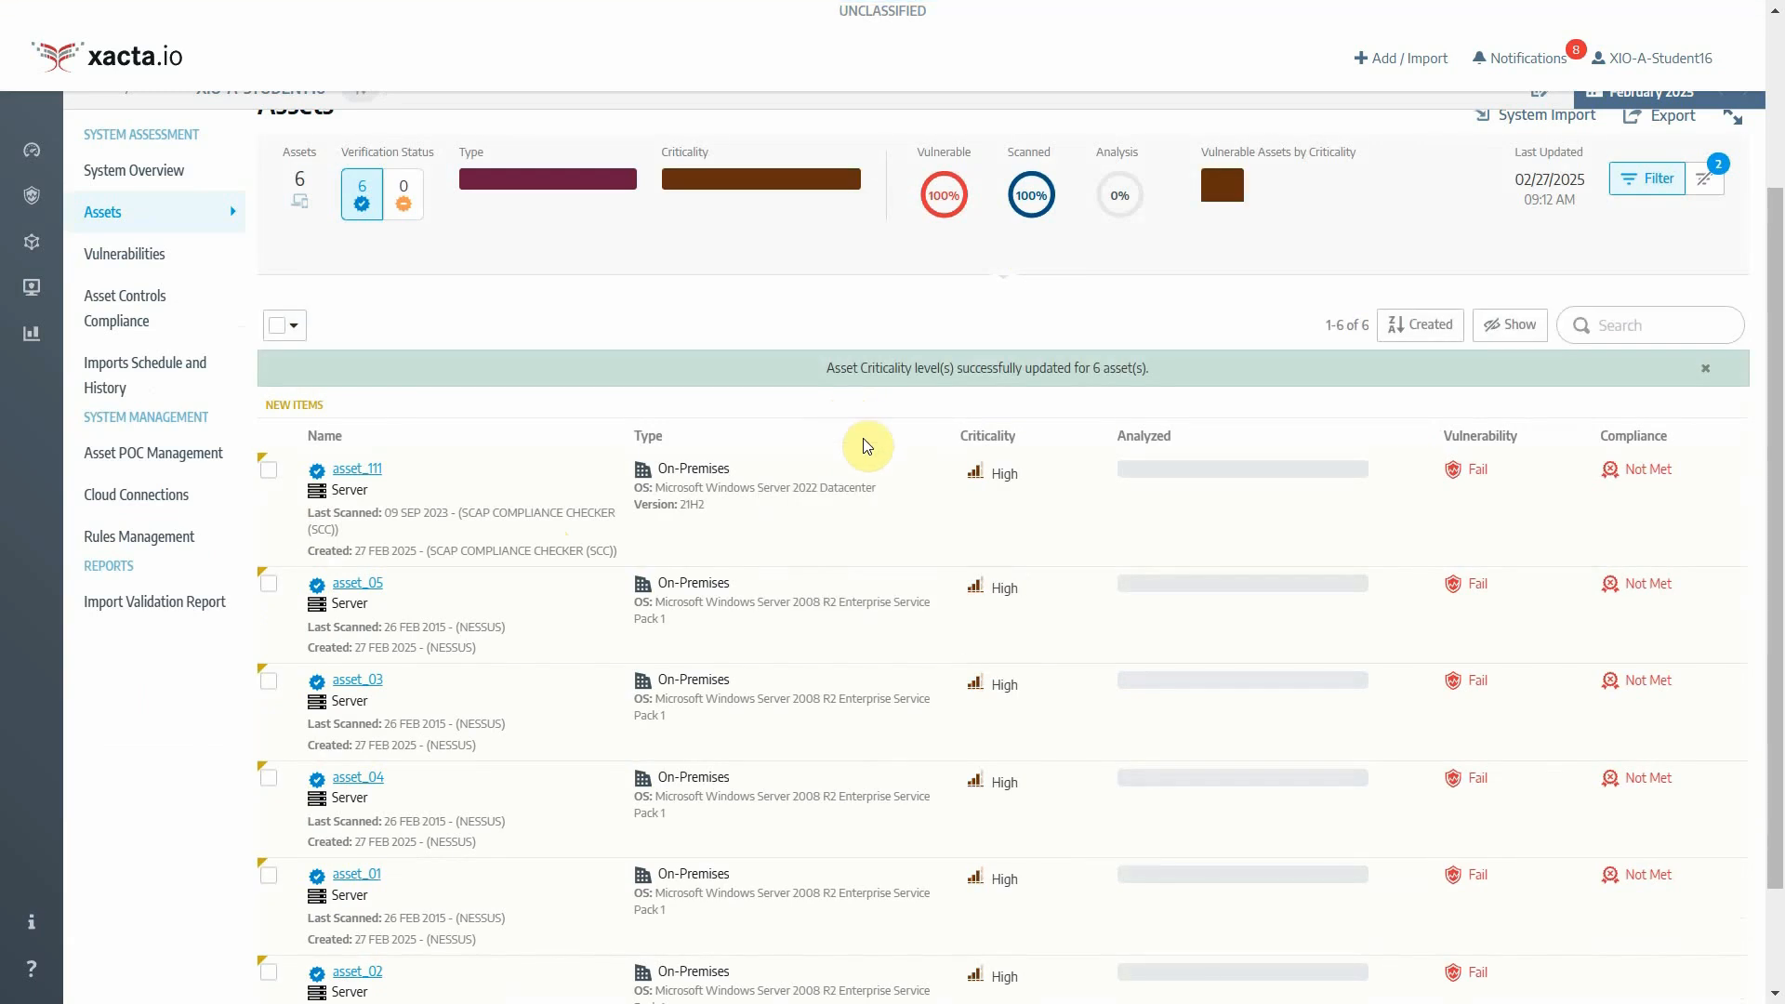
{"action": "scroll", "coordinate": [881, 805], "scroll_direction": "down", "scroll_amount": 2}
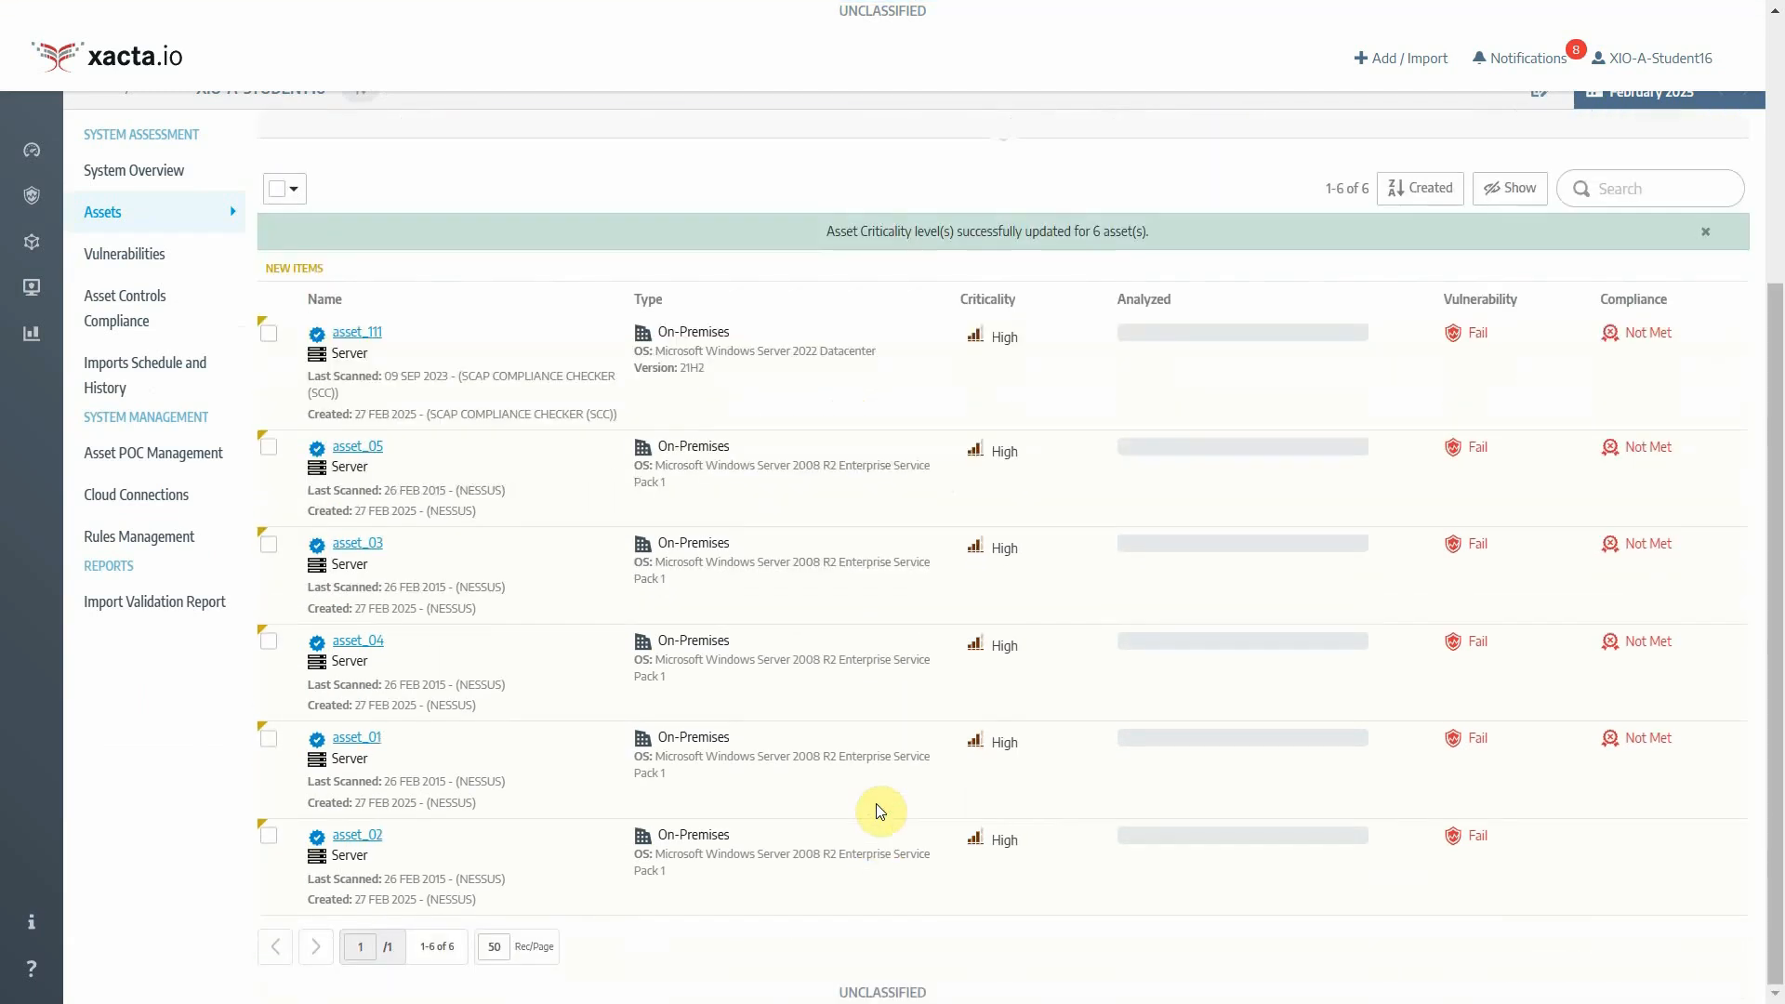
Step: Replace the Server role with Workstation in the verified-assets filter, apply it, and review the filtered asset list
{"action": "scroll", "coordinate": [878, 803], "scroll_direction": "up", "scroll_amount": 3}
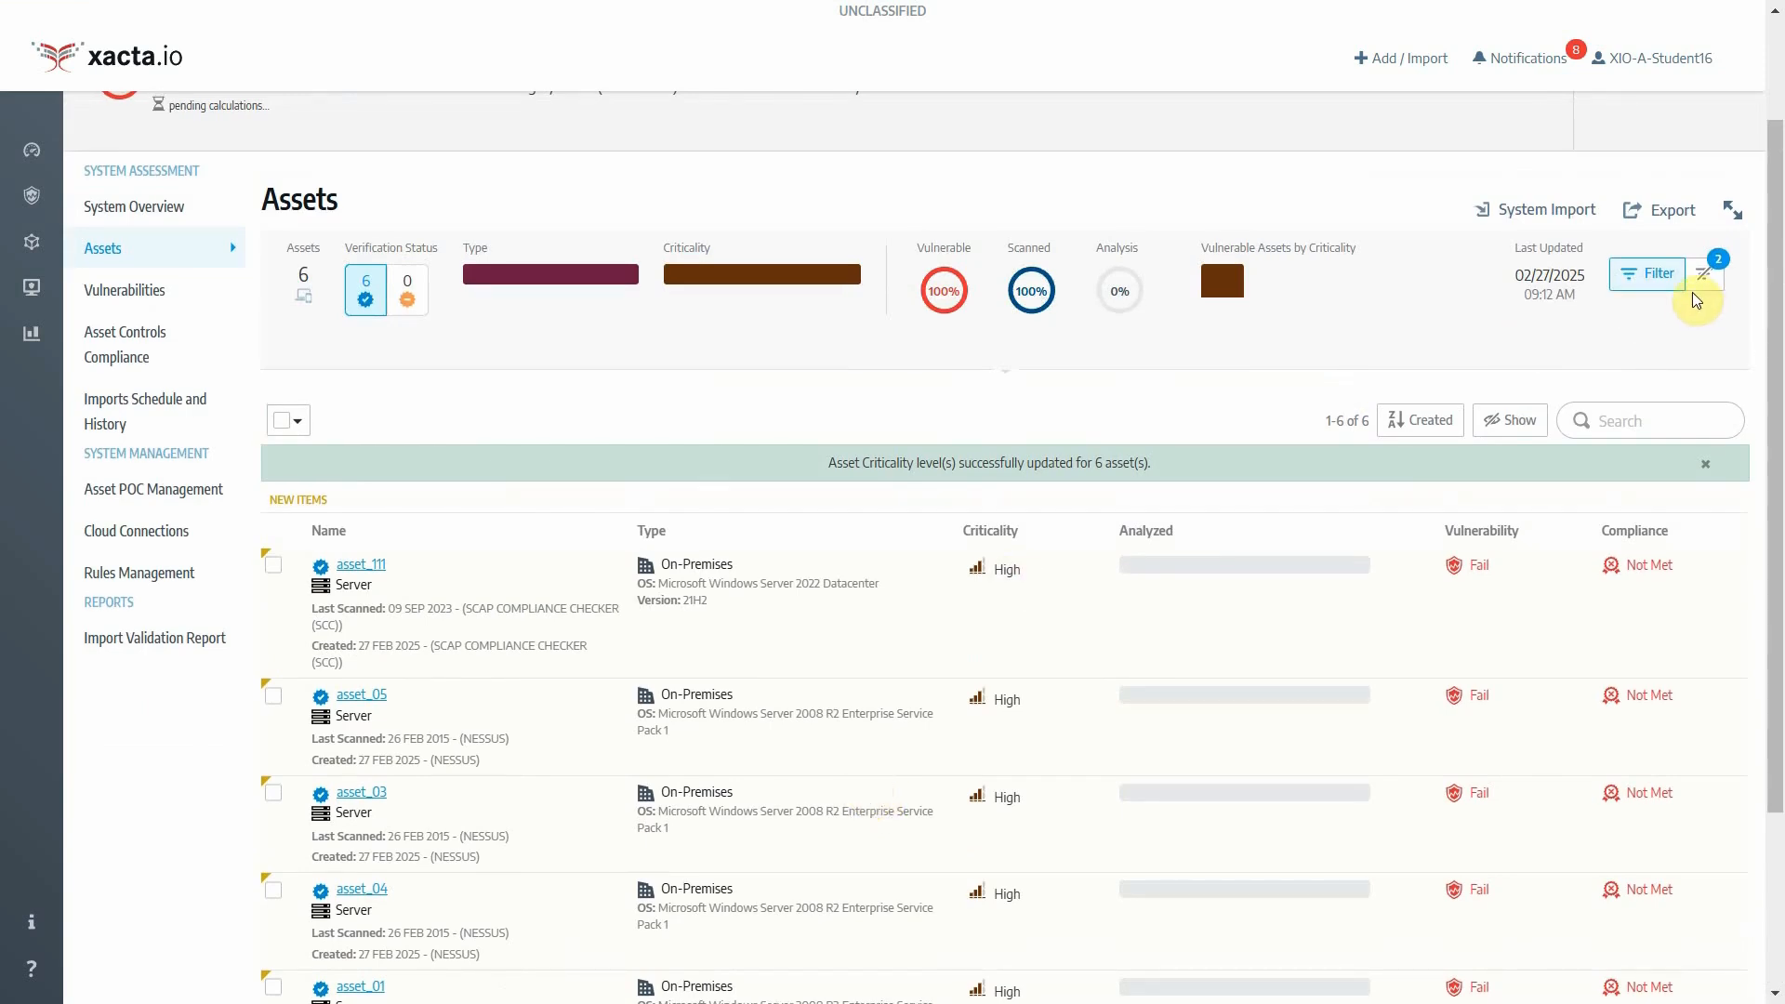
{"action": "left_click", "coordinate": [1634, 277]}
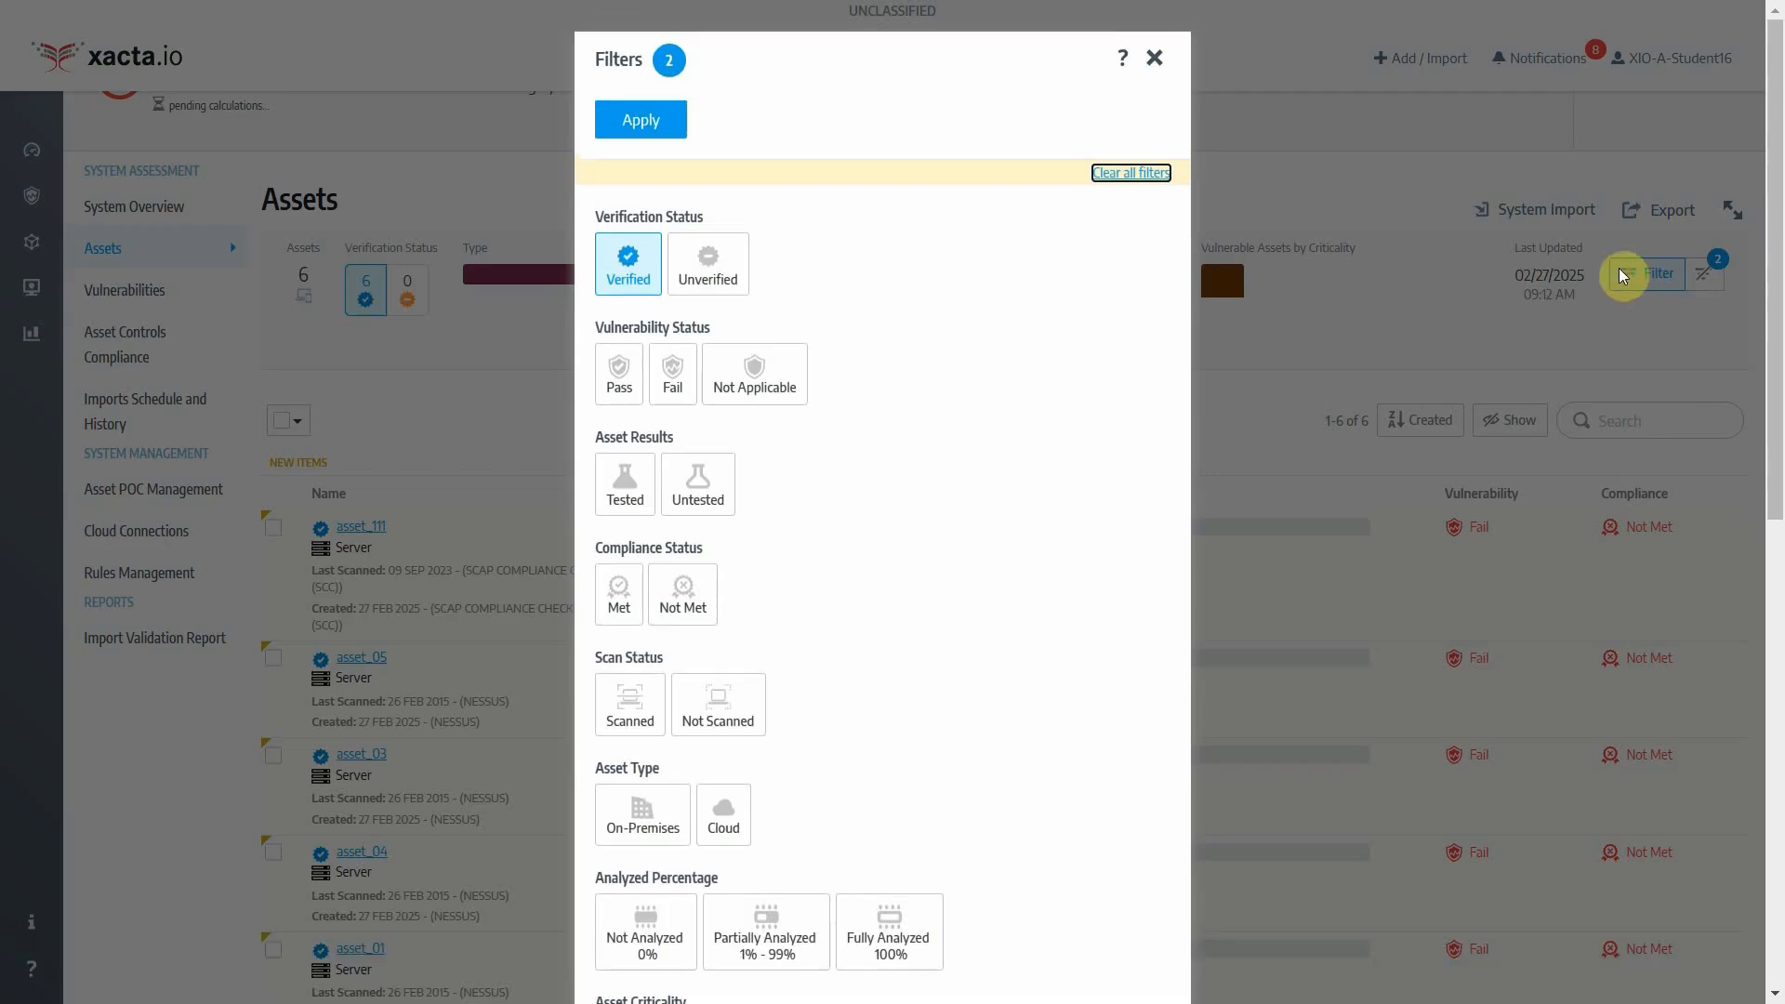
{"action": "scroll", "coordinate": [1032, 464], "scroll_direction": "down", "scroll_amount": 10}
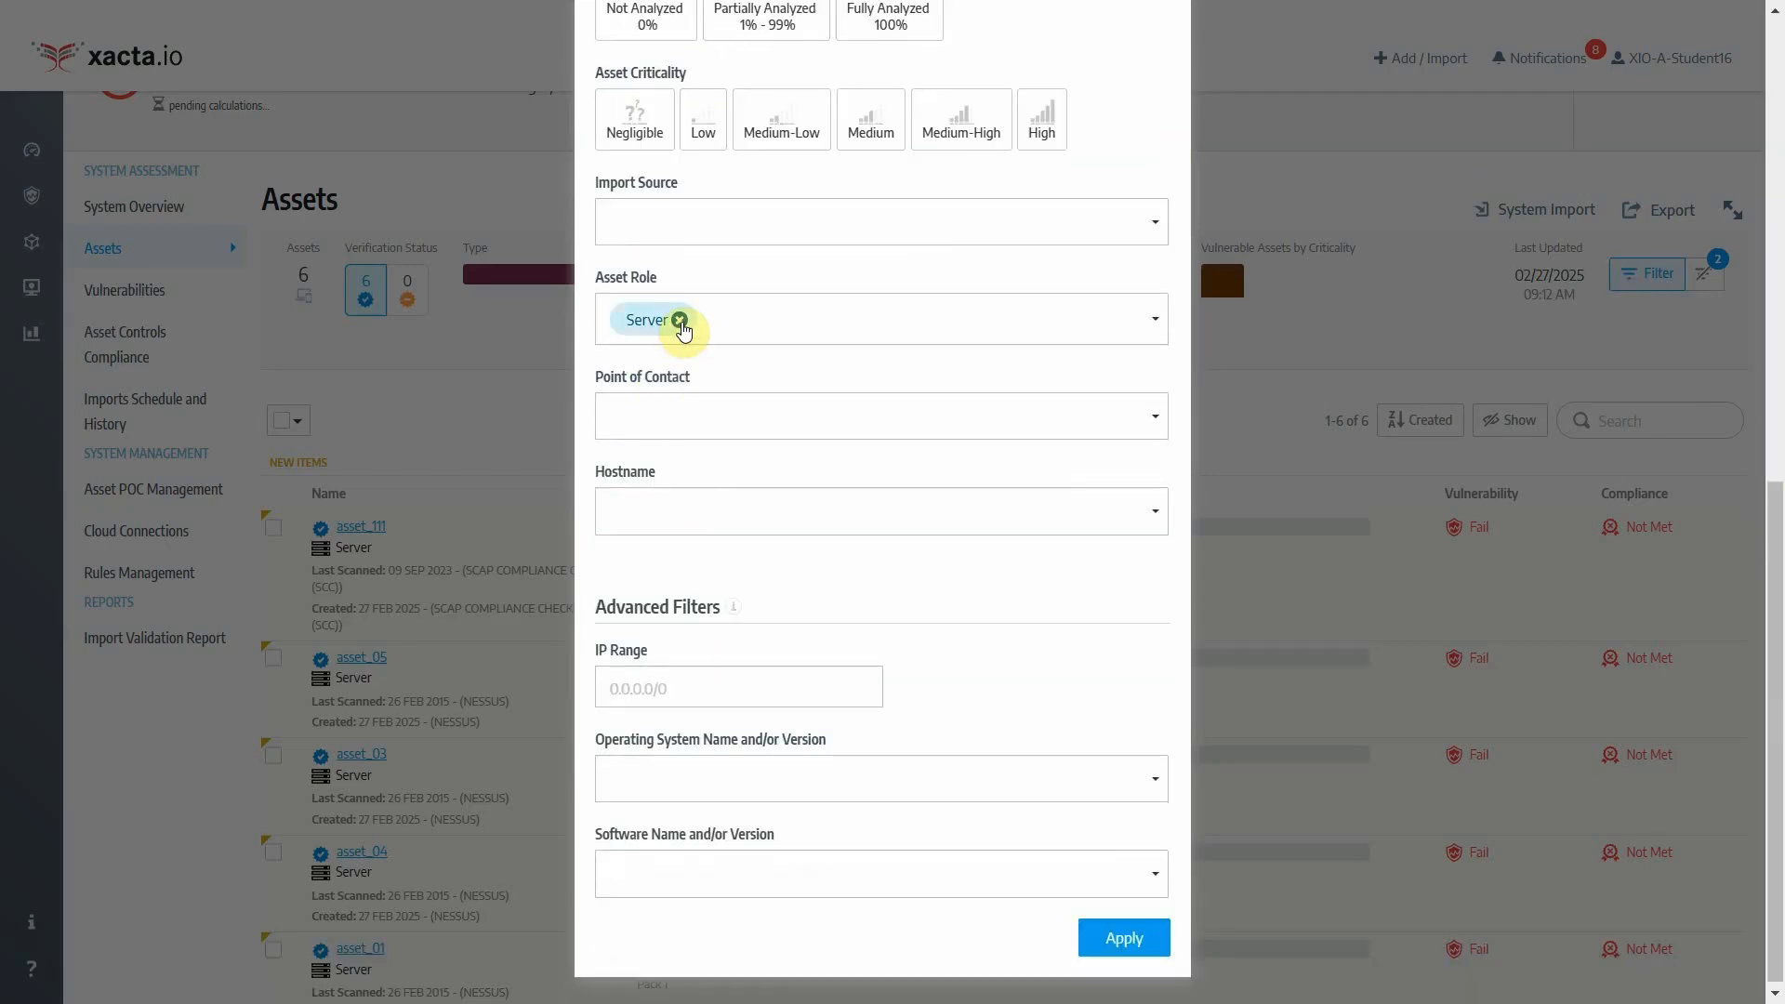
{"action": "left_click", "coordinate": [680, 322]}
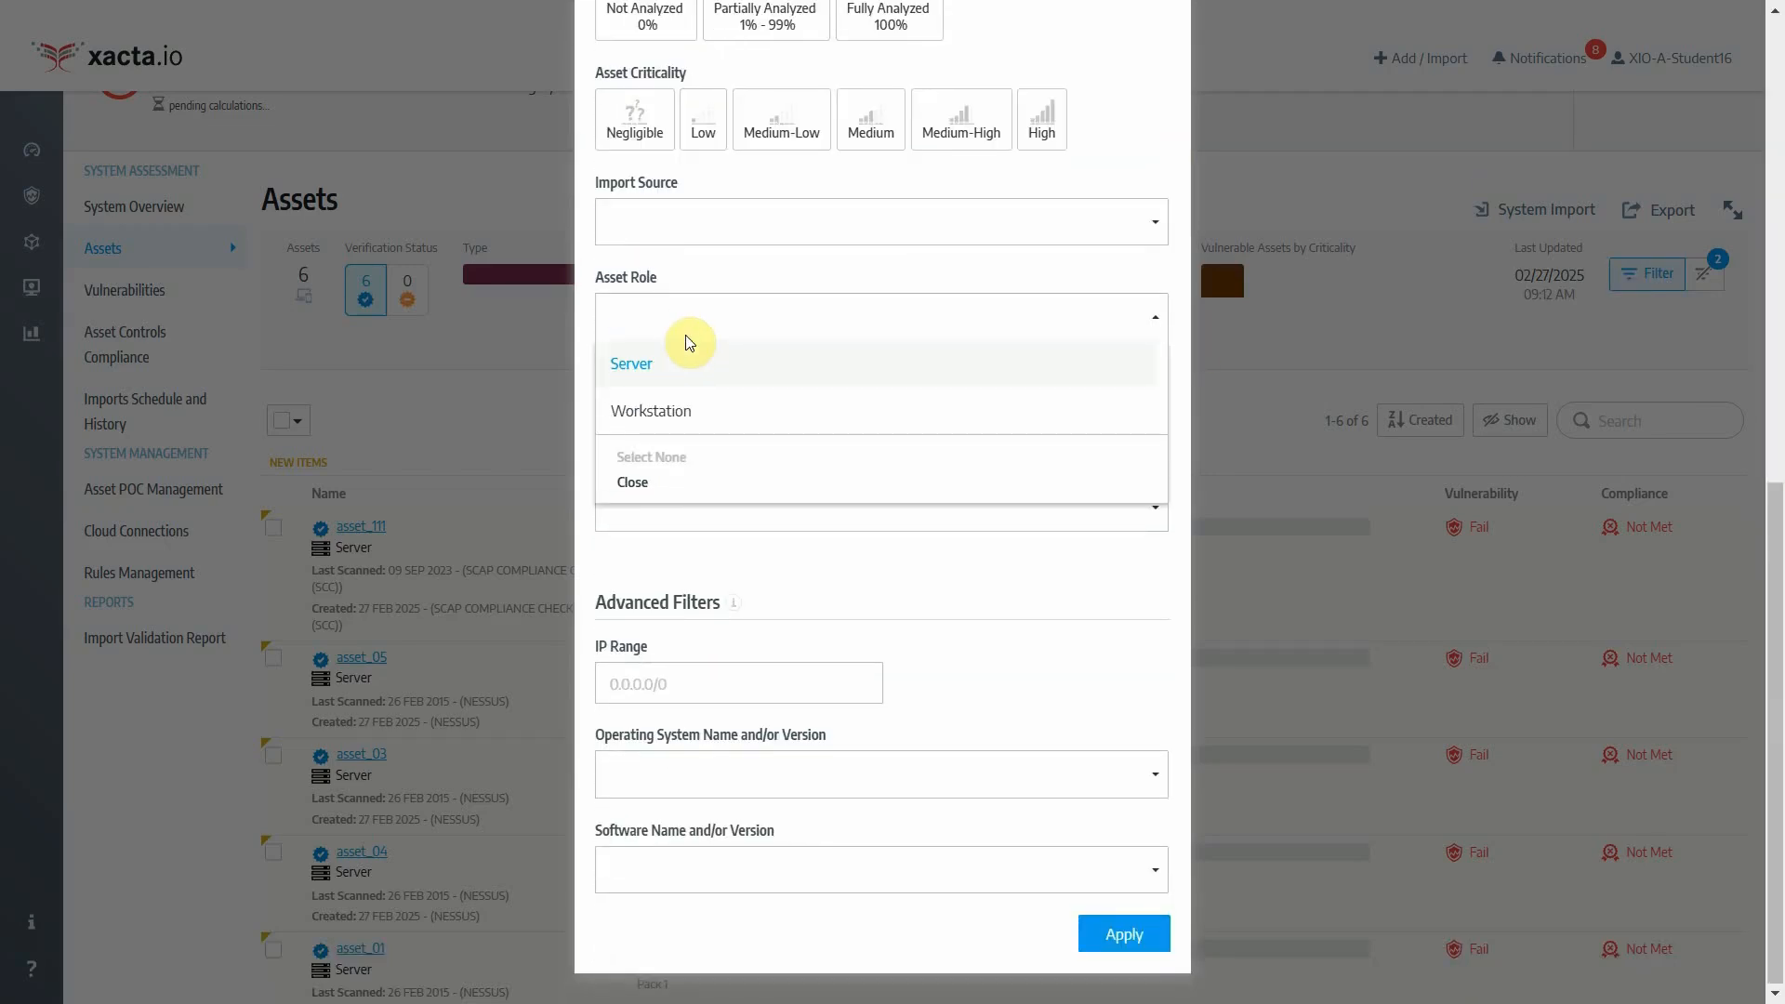
{"action": "left_click", "coordinate": [684, 415]}
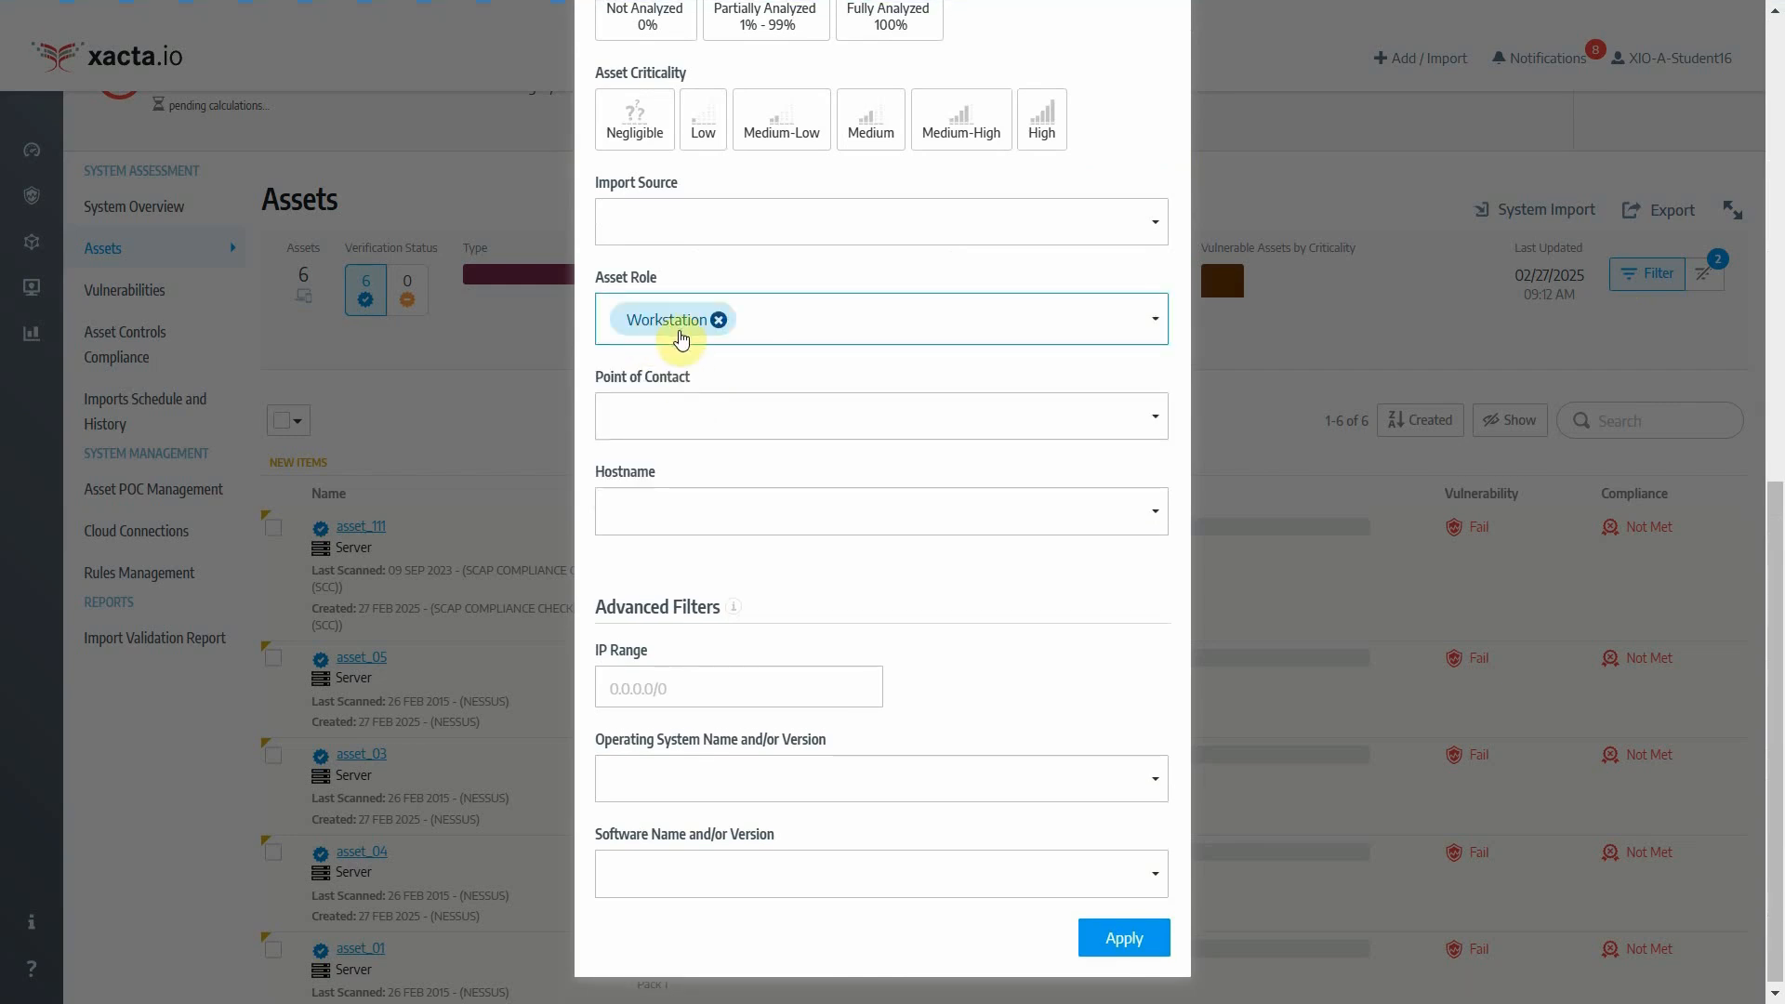
{"action": "left_click", "coordinate": [1124, 938]}
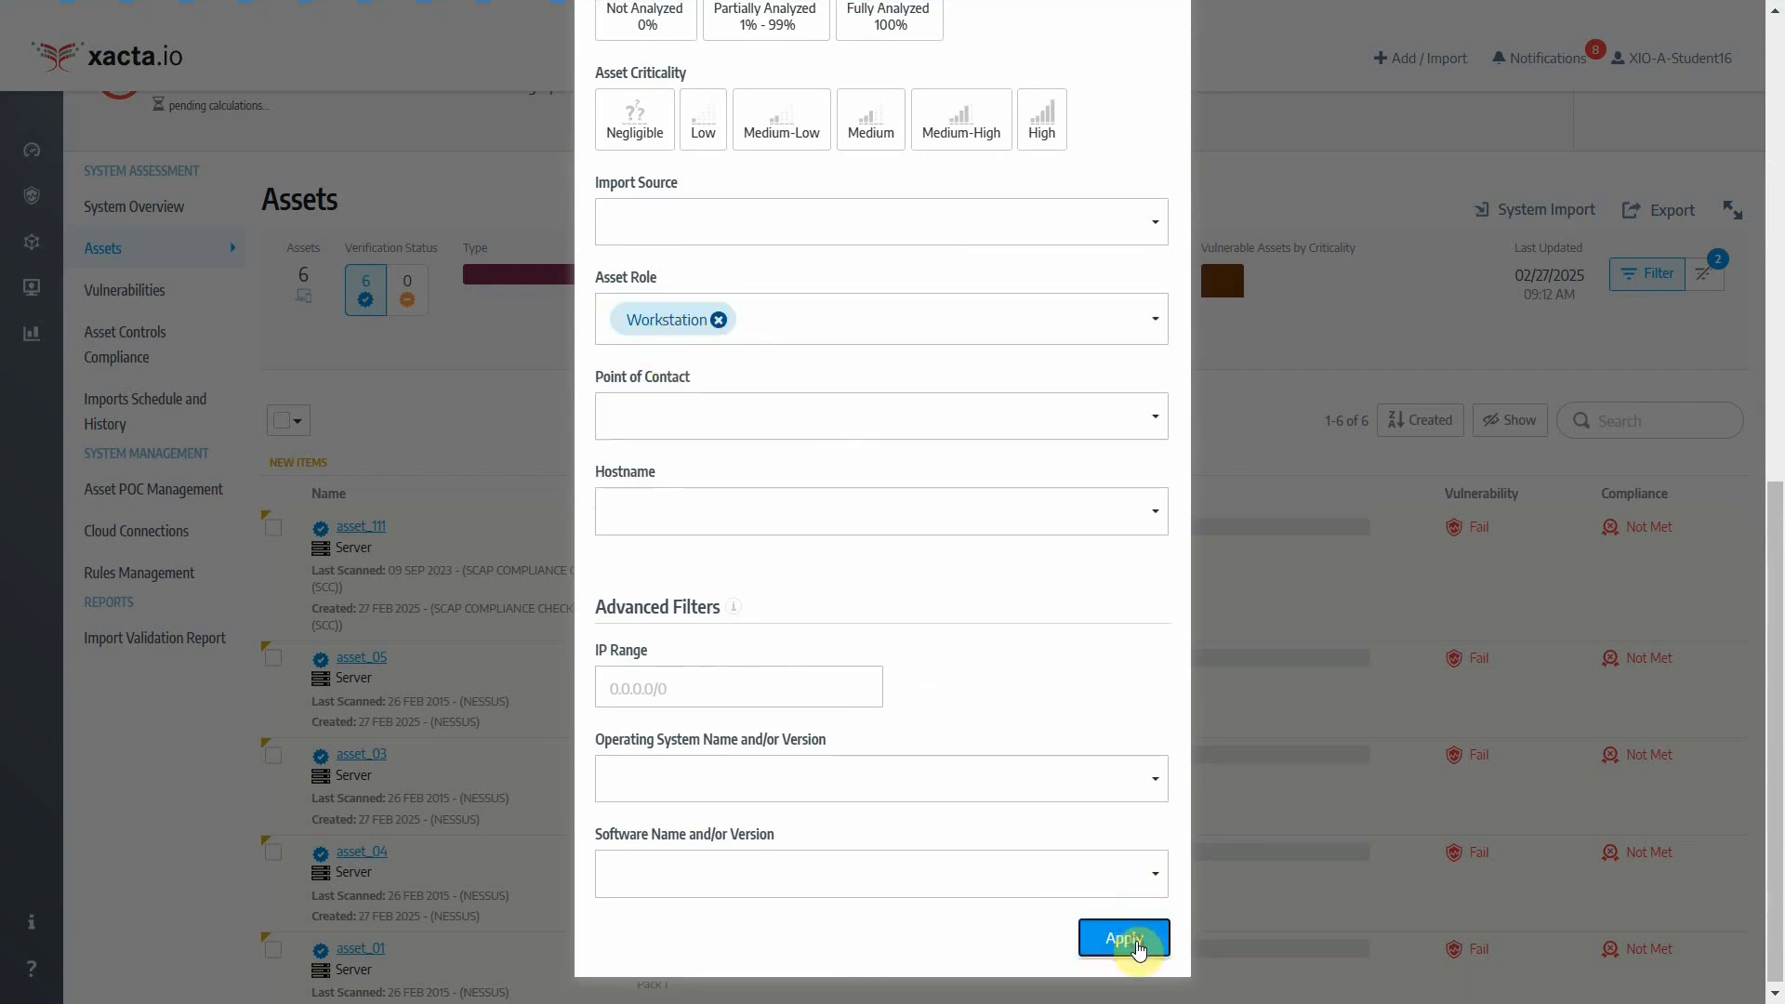
{"action": "scroll", "coordinate": [544, 541], "scroll_direction": "down", "scroll_amount": 5}
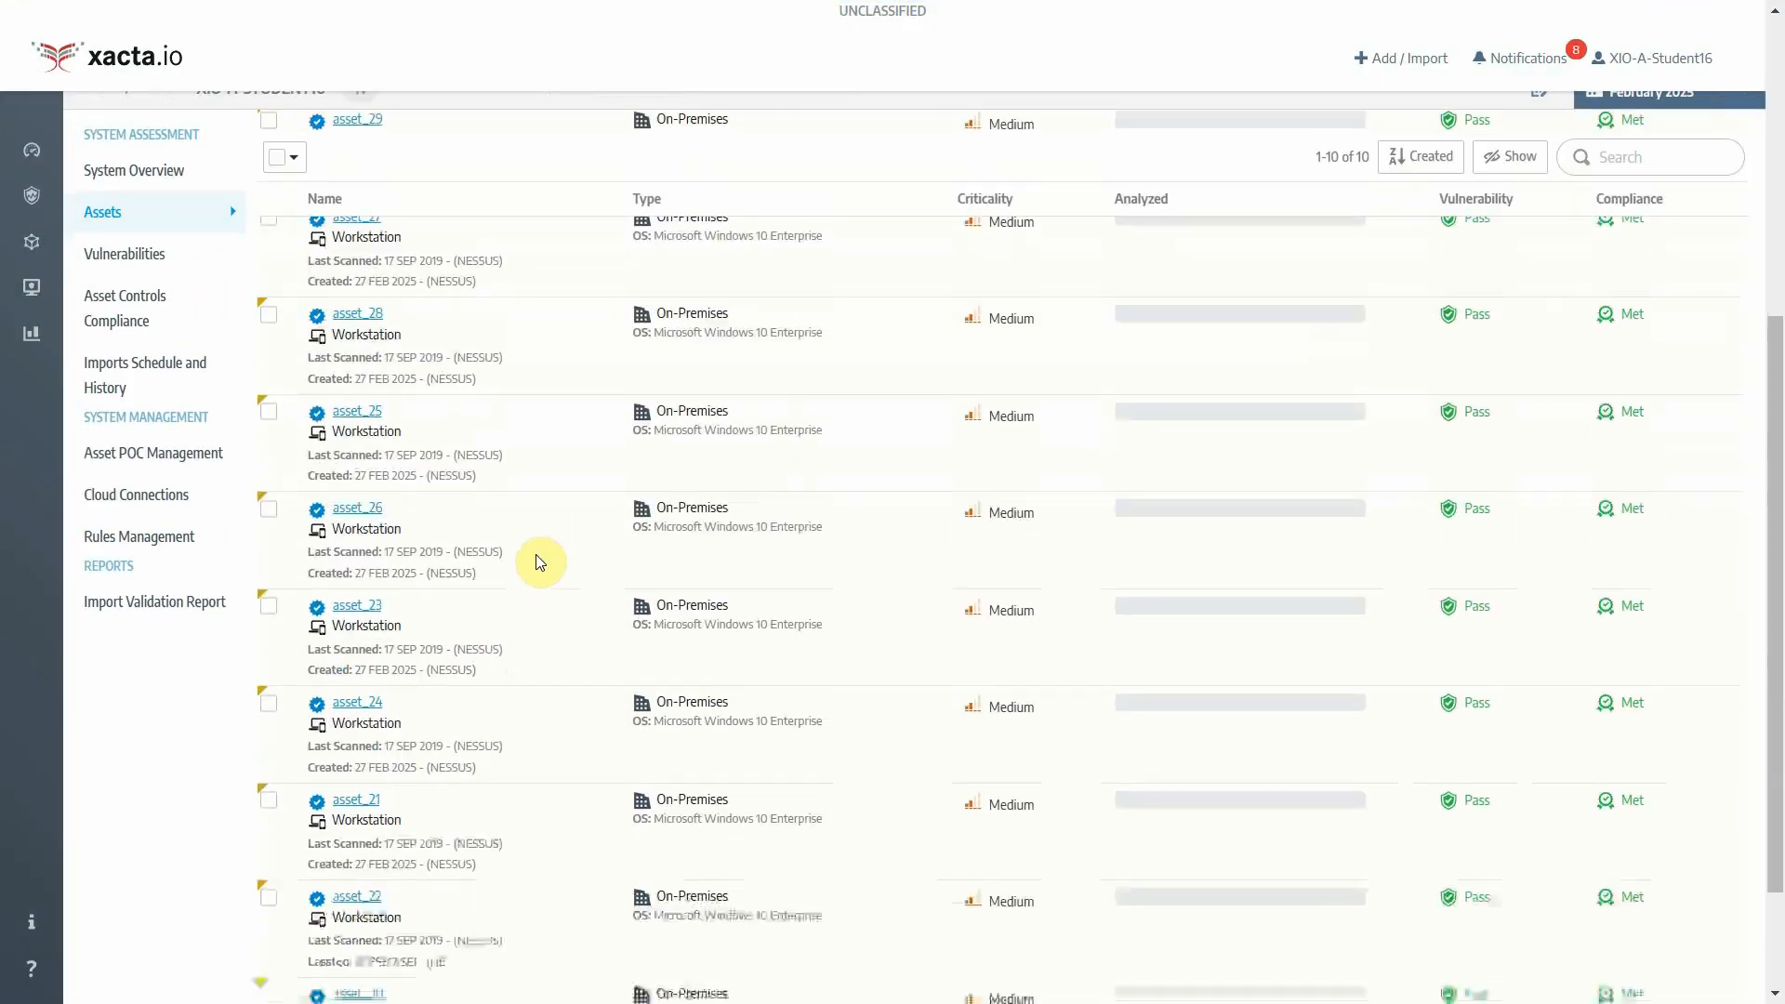
{"action": "scroll", "coordinate": [539, 562], "scroll_direction": "up", "scroll_amount": 5}
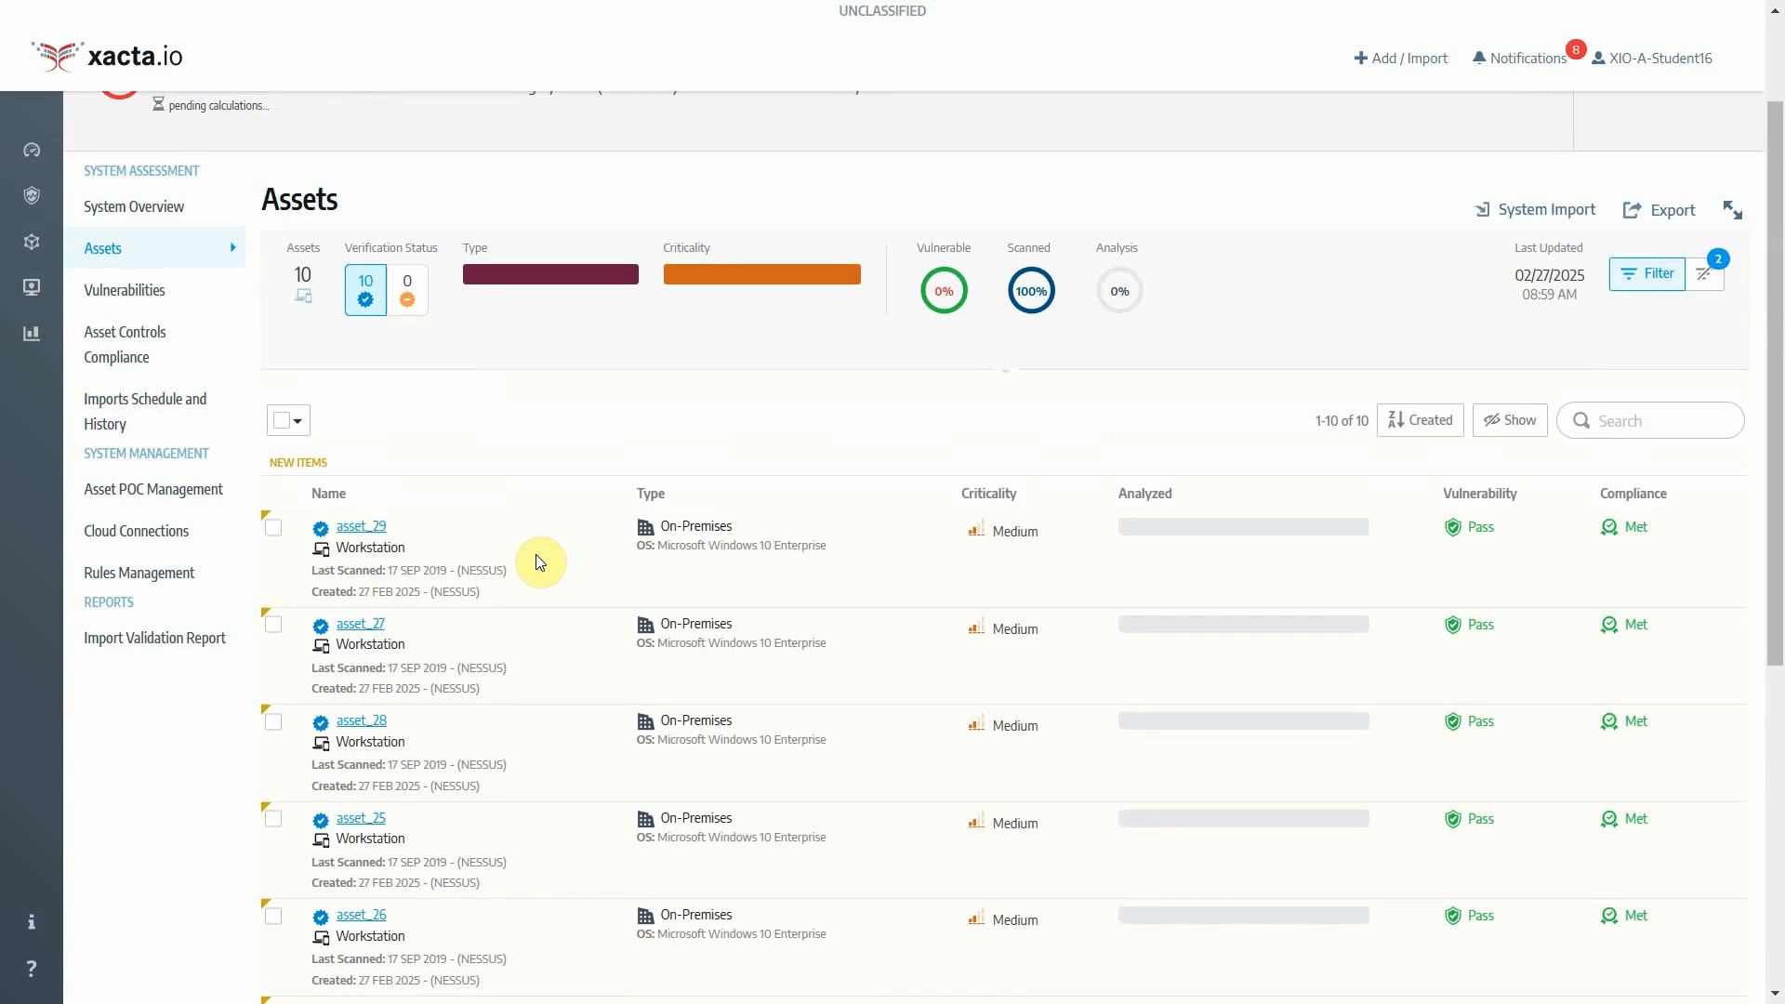
{"action": "scroll", "coordinate": [544, 627], "scroll_direction": "up", "scroll_amount": 1}
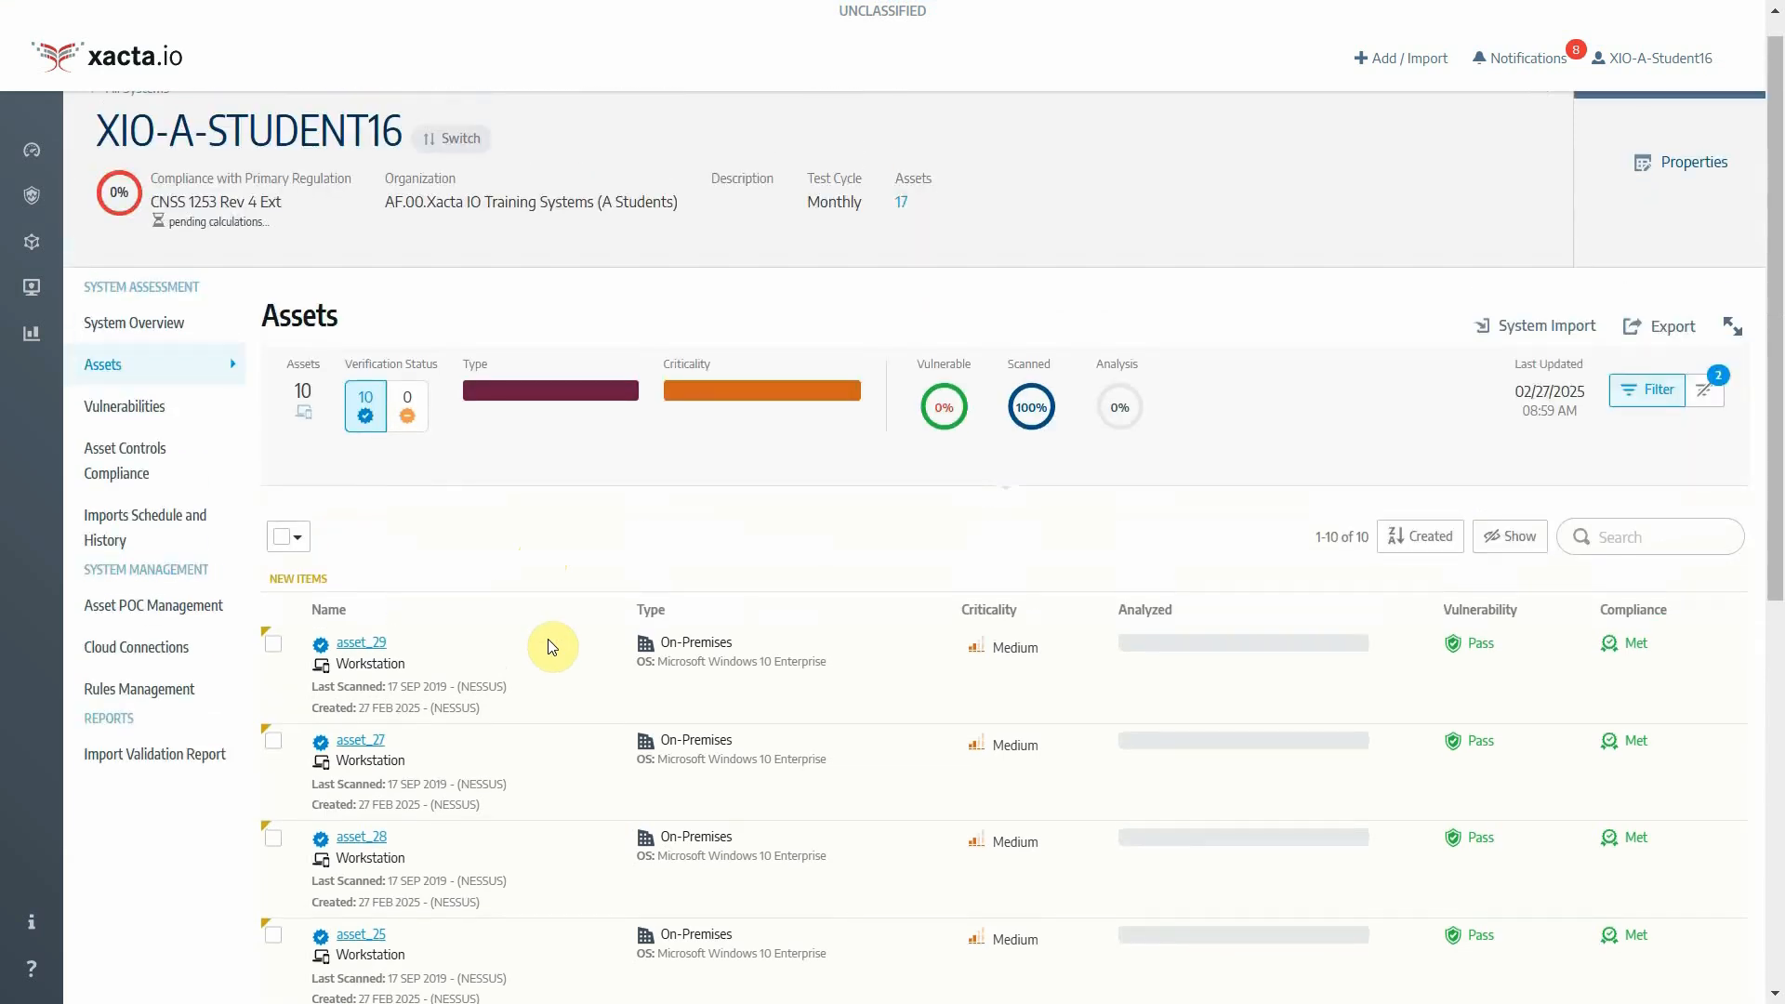
Step: Set the criticality of all the filtered Workstation assets to Low
{"action": "left_click", "coordinate": [282, 538]}
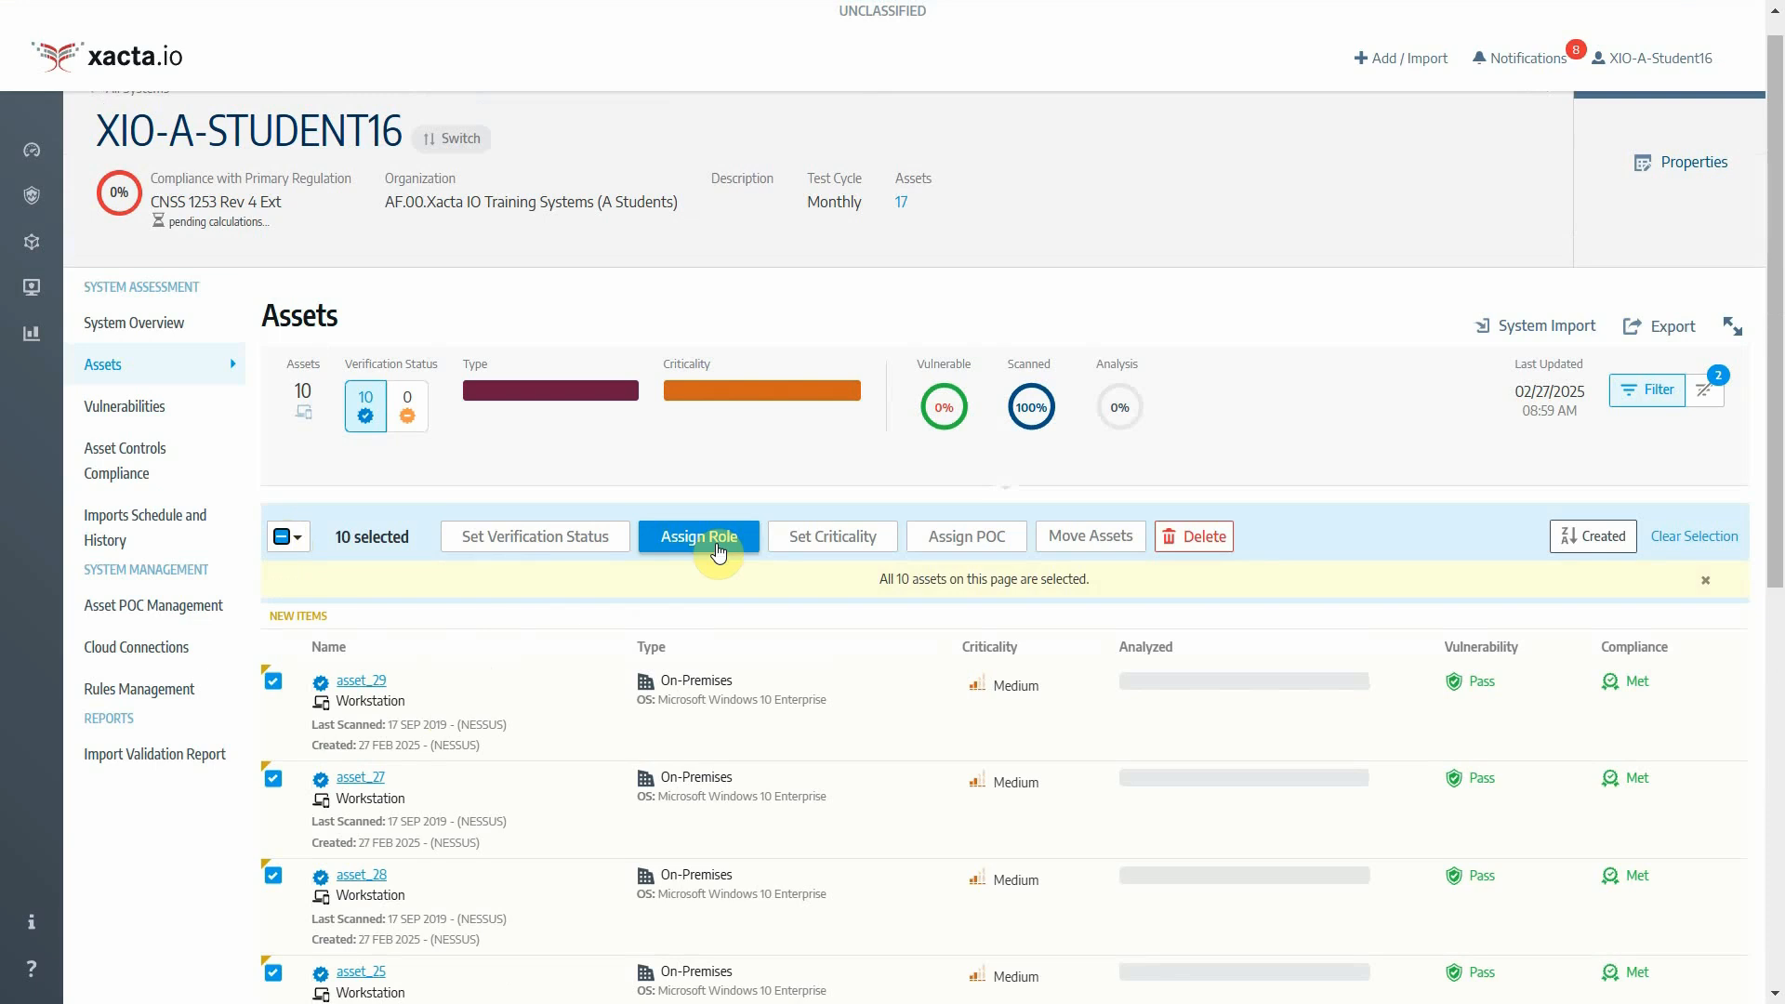
{"action": "left_click", "coordinate": [881, 546]}
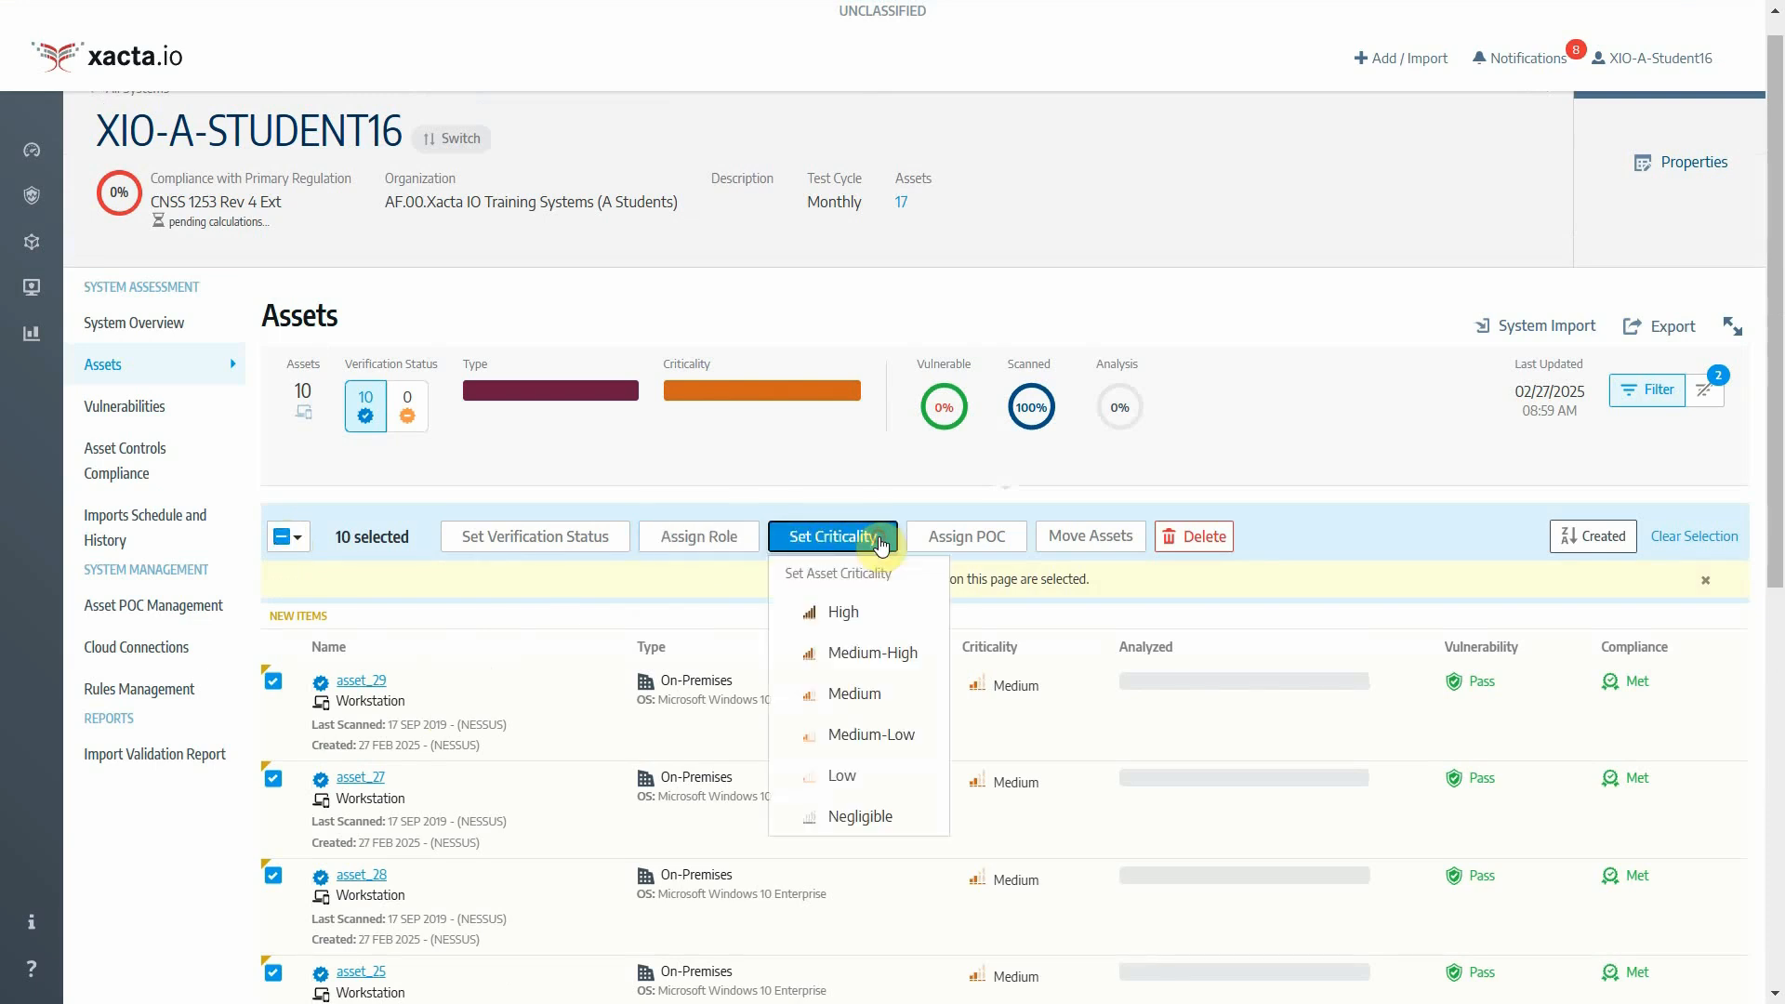
{"action": "left_click", "coordinate": [844, 779]}
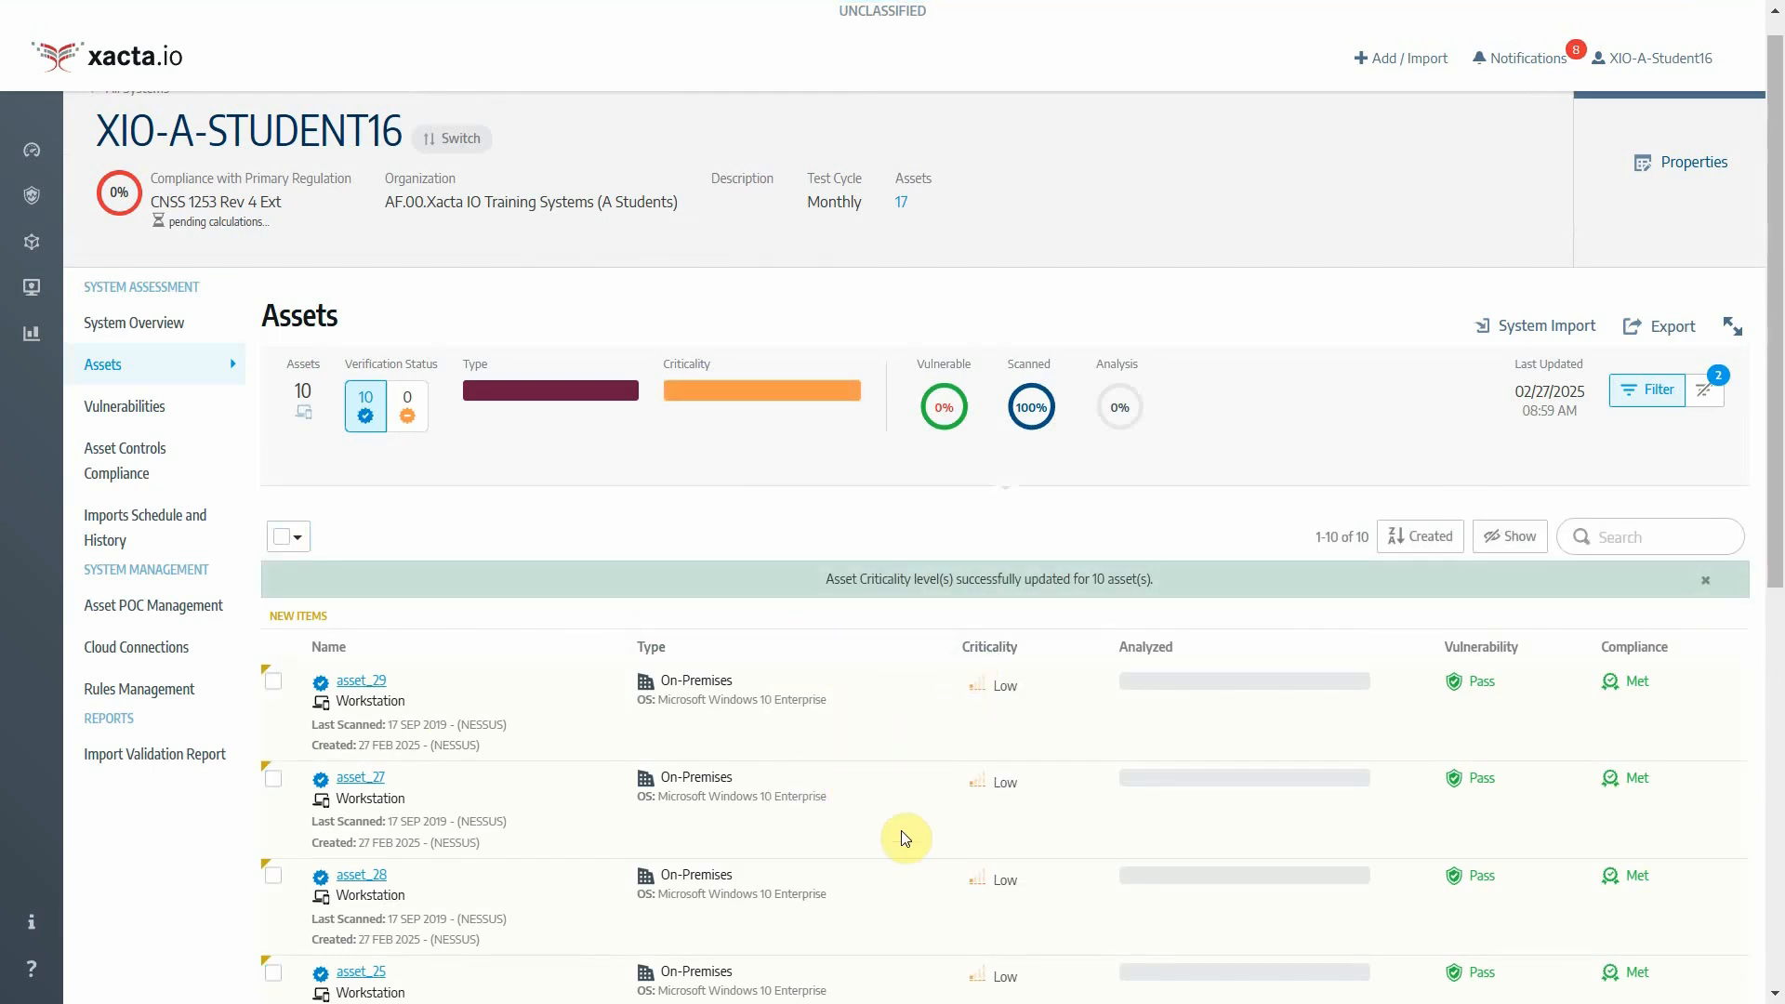
Step: Clear all asset filters and review the roles and criticality levels across the full asset list
{"action": "left_click", "coordinate": [1703, 398]}
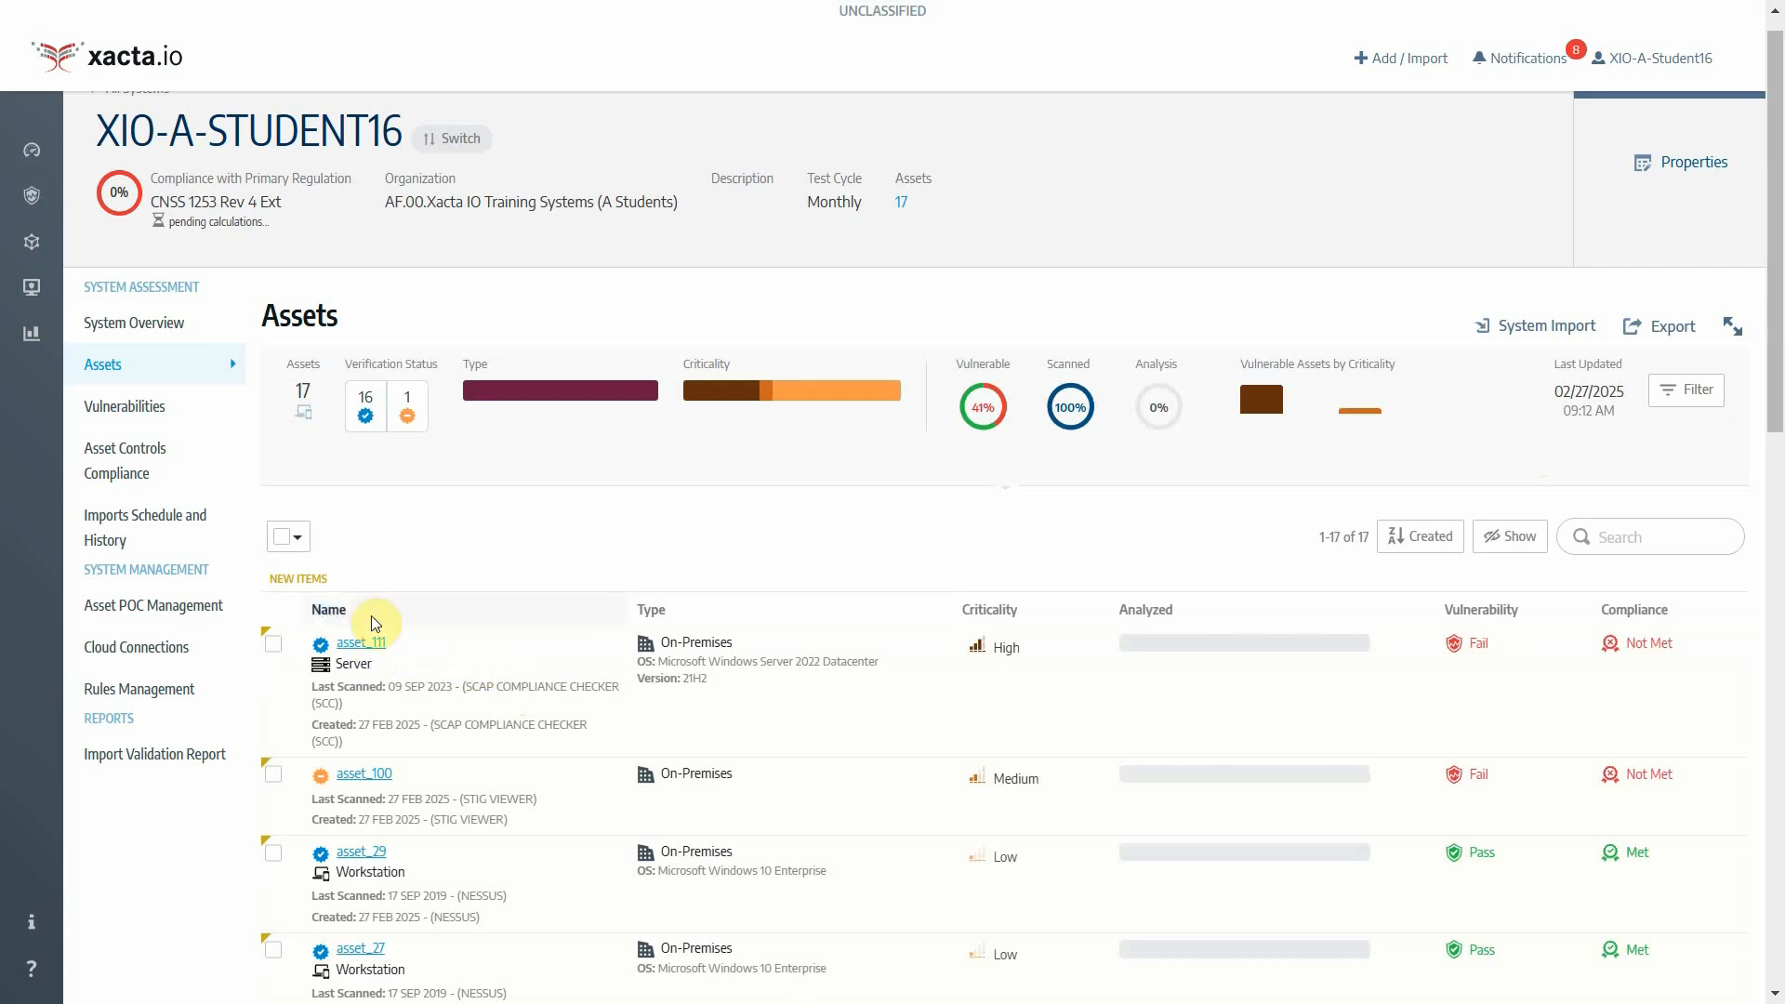
{"action": "scroll", "coordinate": [427, 706], "scroll_direction": "down", "scroll_amount": 1}
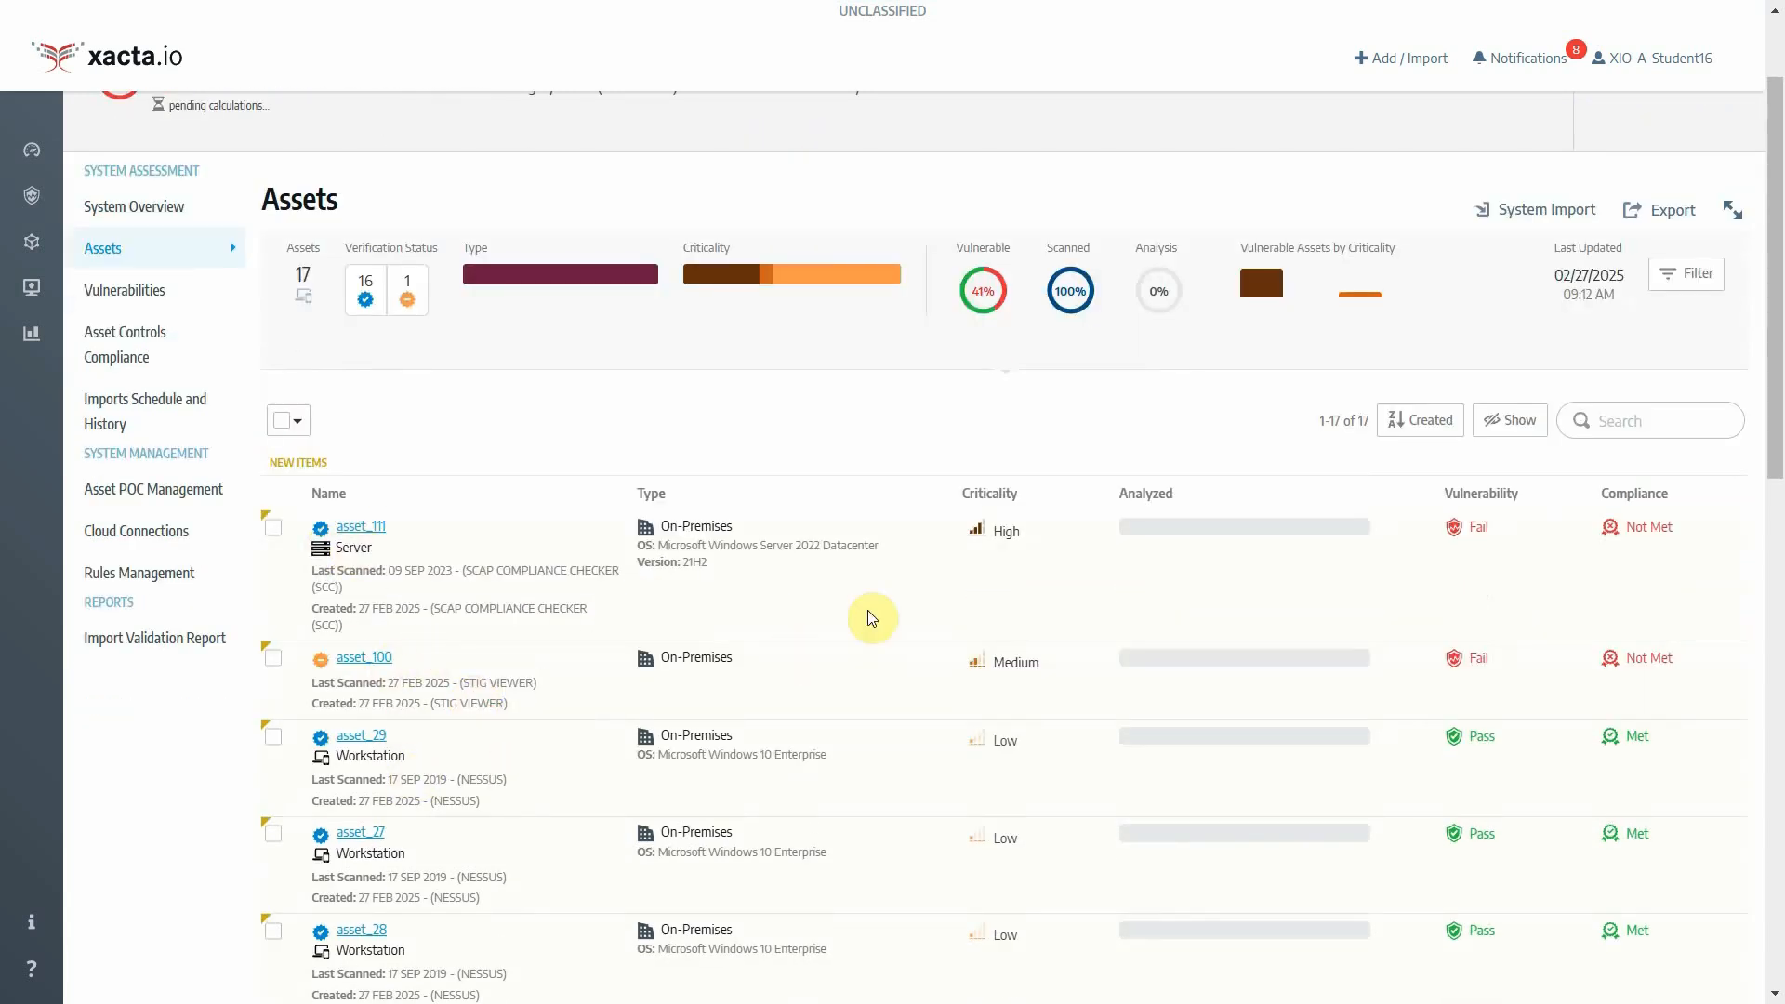
{"action": "scroll", "coordinate": [908, 836], "scroll_direction": "down", "scroll_amount": 10}
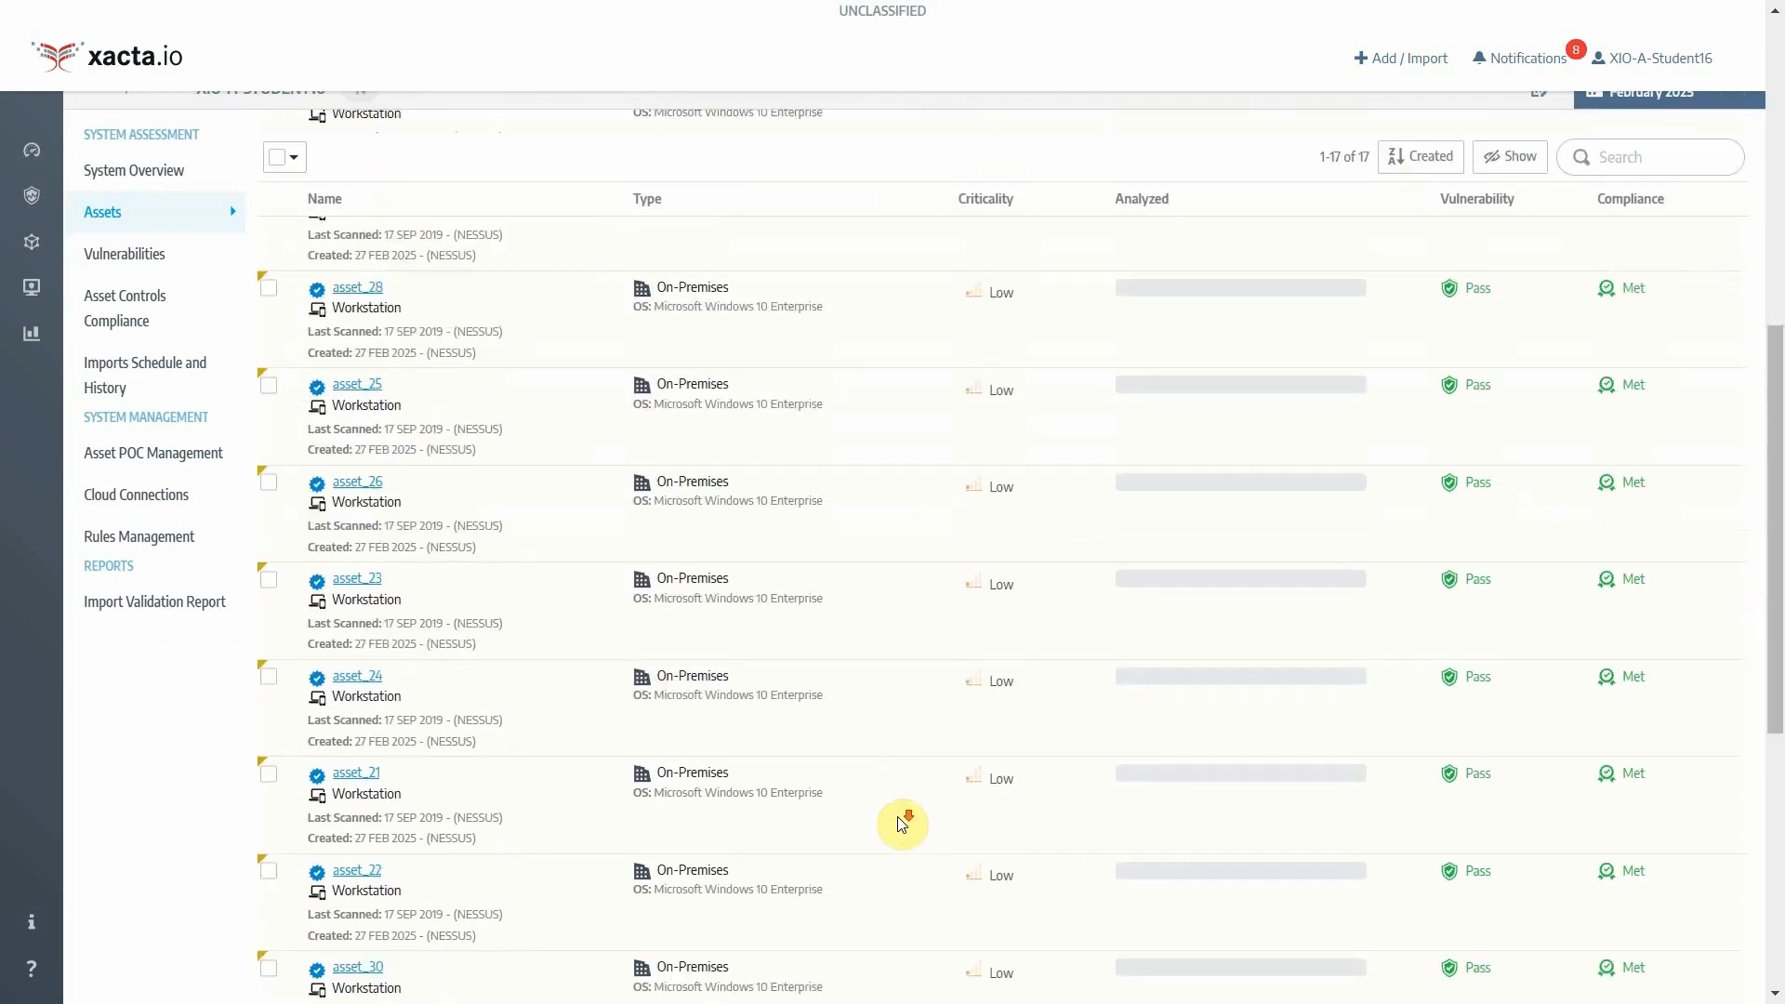
{"action": "scroll", "coordinate": [902, 820], "scroll_direction": "up", "scroll_amount": 10}
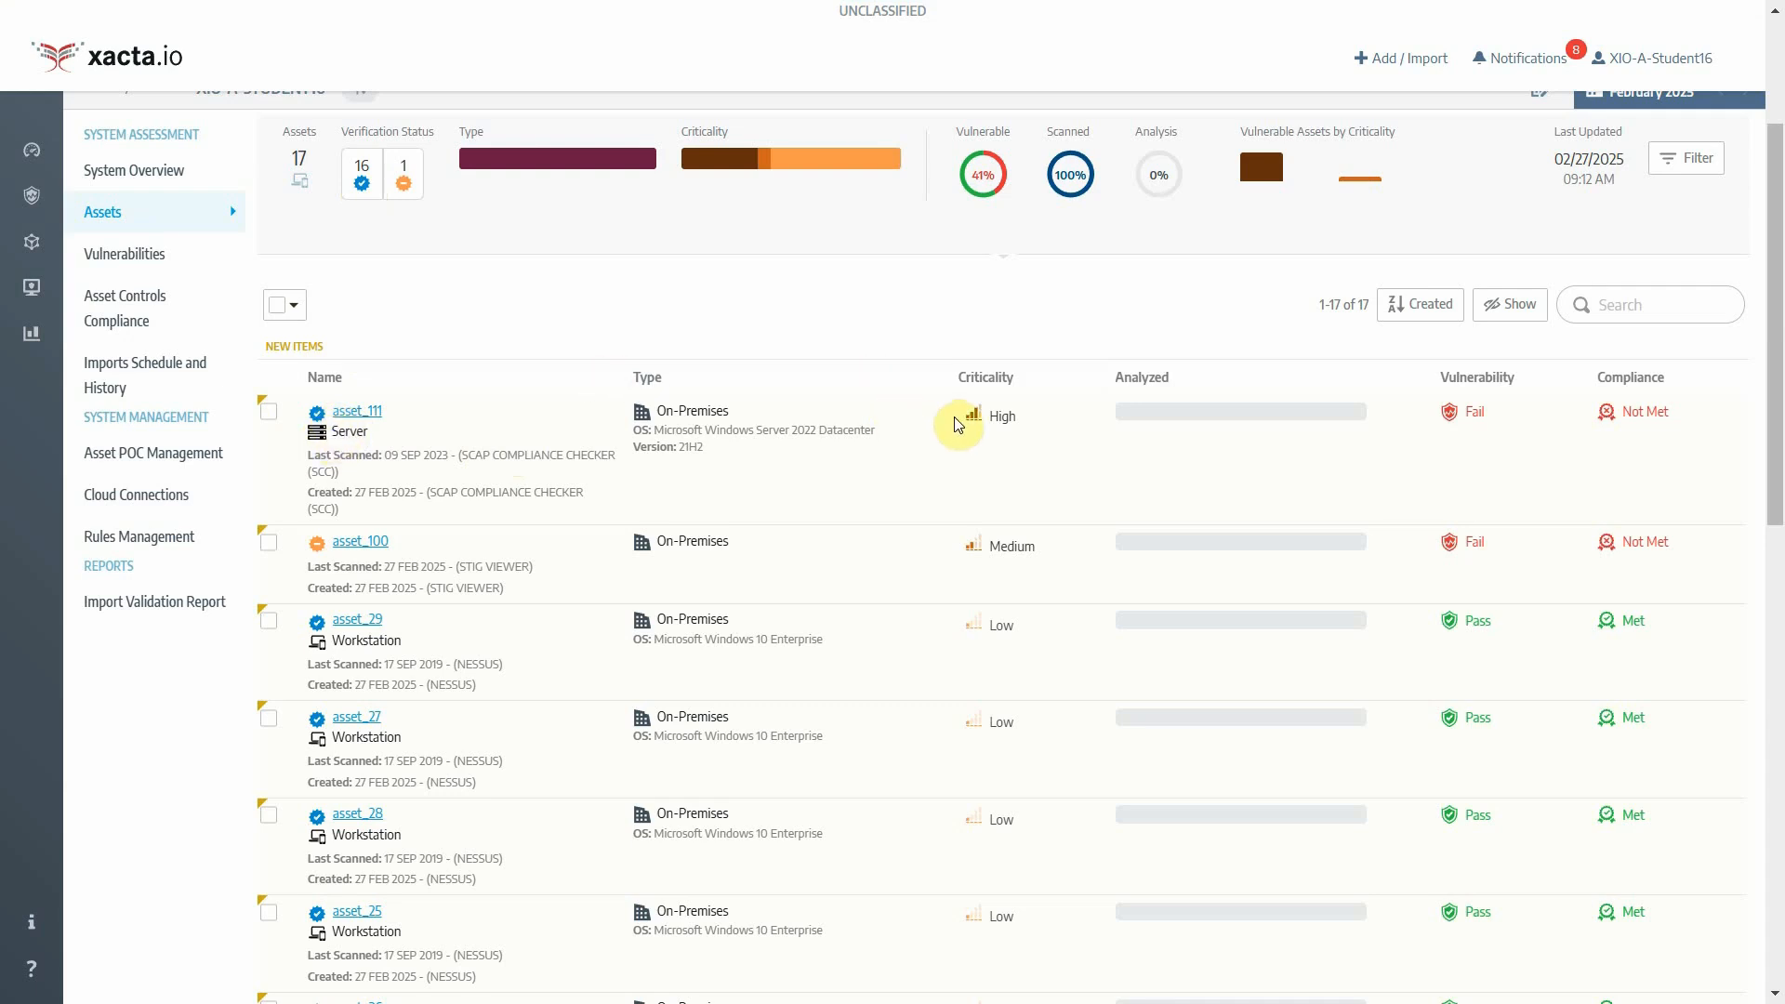
Step: Filter the asset list to show only assets with the Unverified verification status
{"action": "scroll", "coordinate": [863, 599], "scroll_direction": "up", "scroll_amount": 1}
{"action": "scroll", "coordinate": [863, 599], "scroll_direction": "up", "scroll_amount": 3}
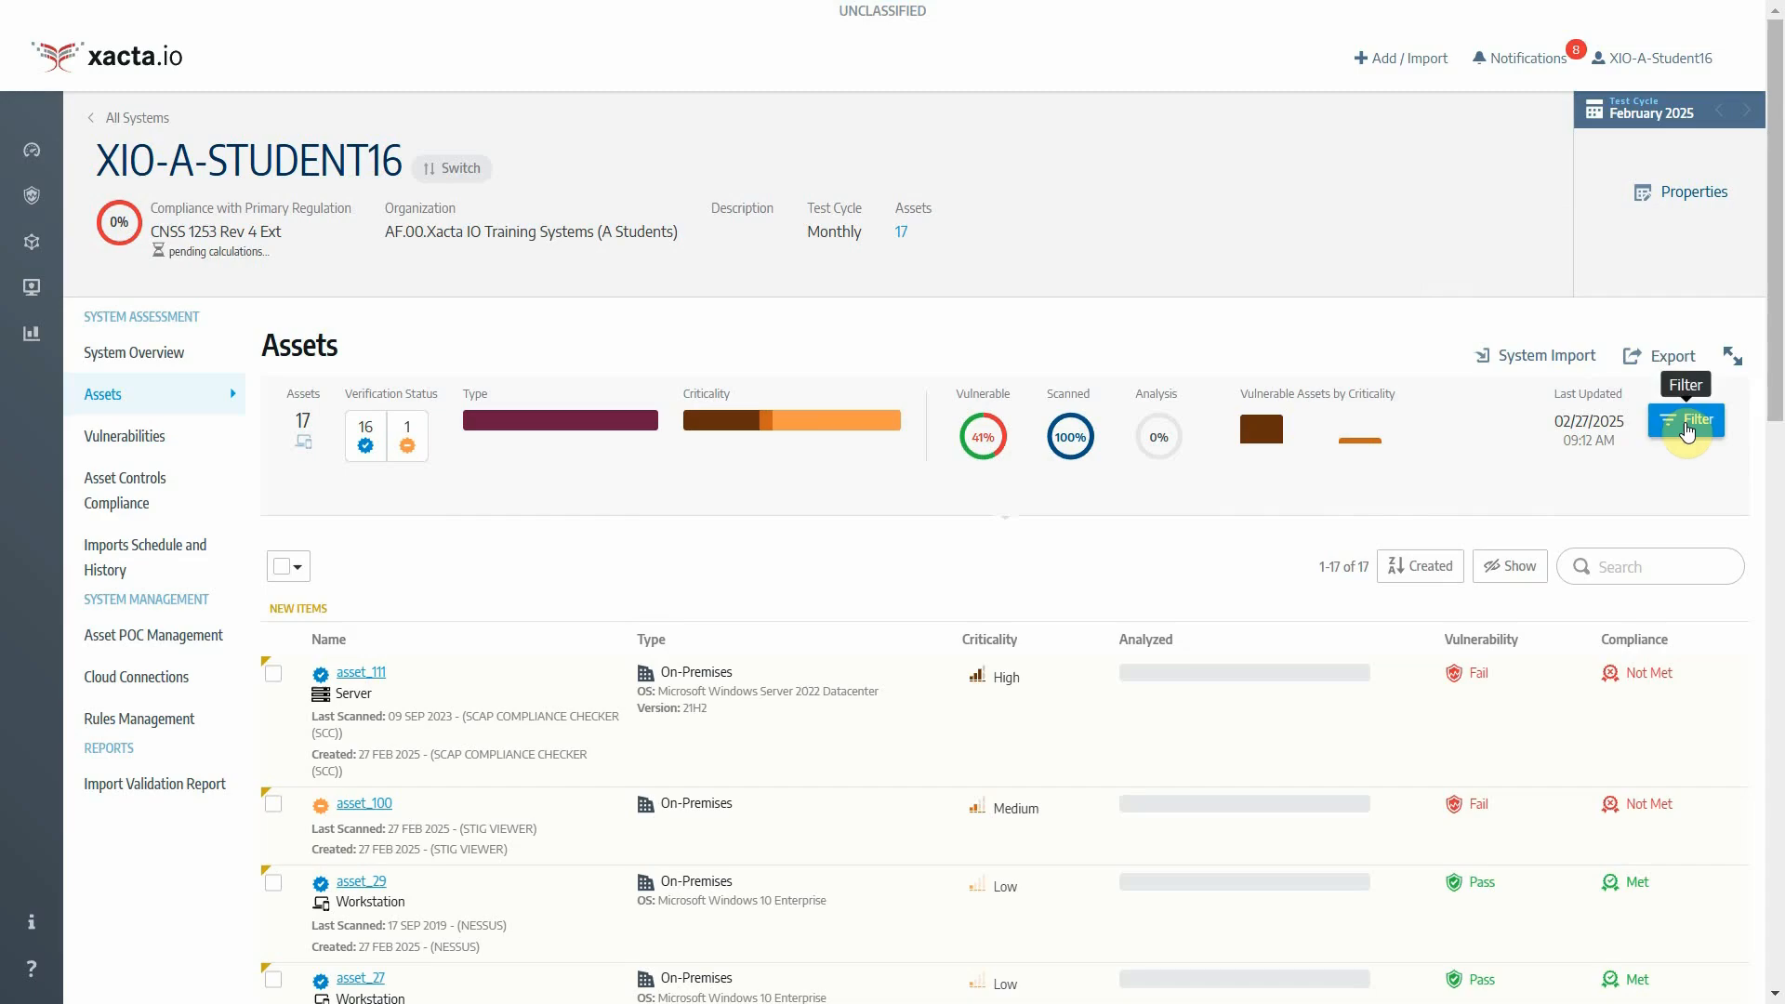
{"action": "left_click", "coordinate": [1687, 430]}
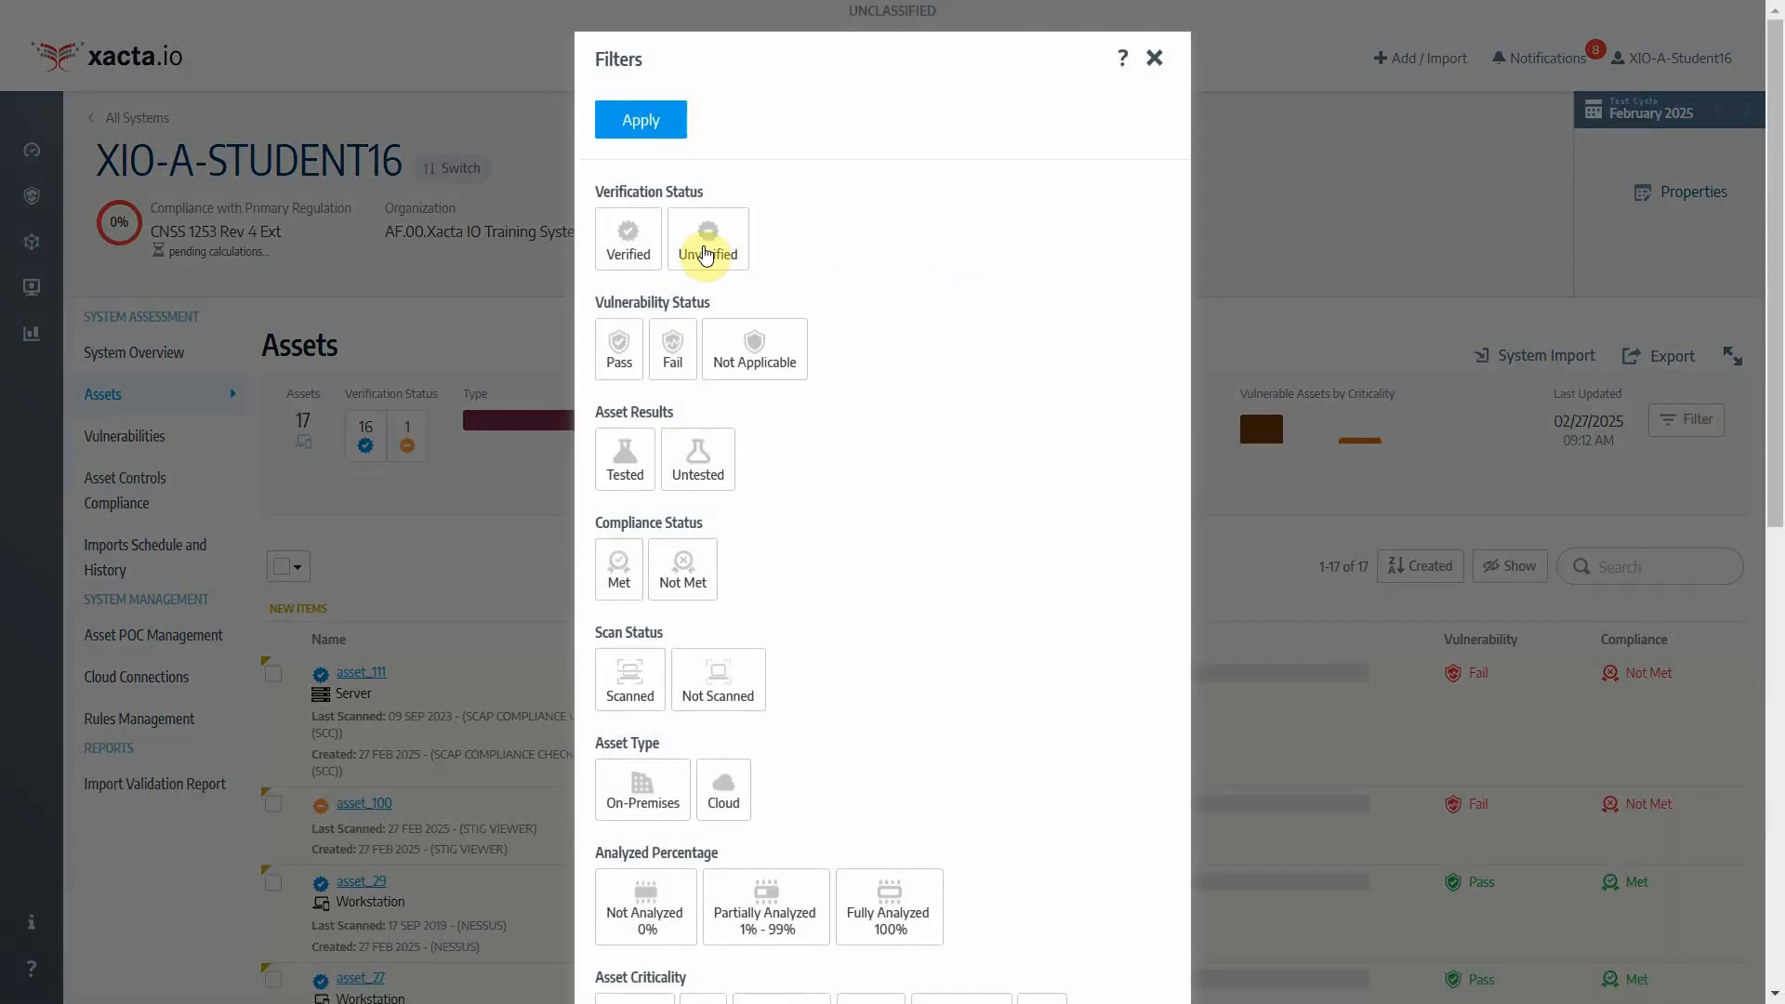
{"action": "left_click", "coordinate": [706, 253]}
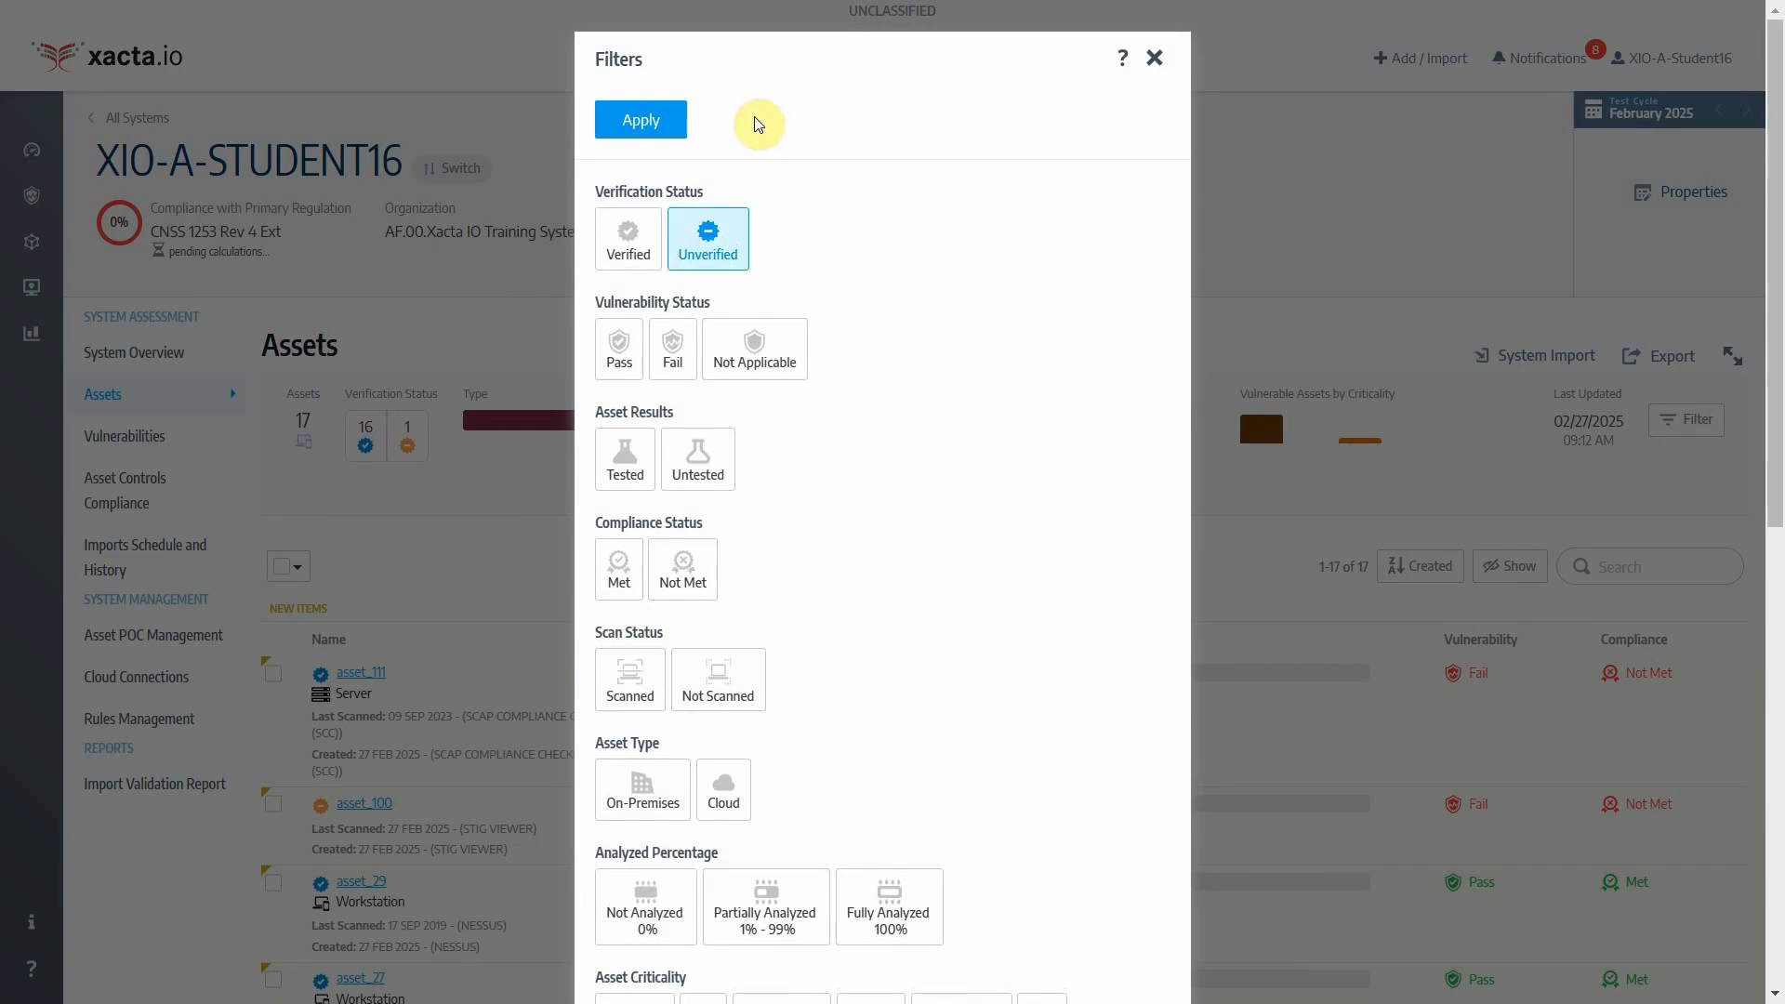
{"action": "left_click", "coordinate": [677, 123]}
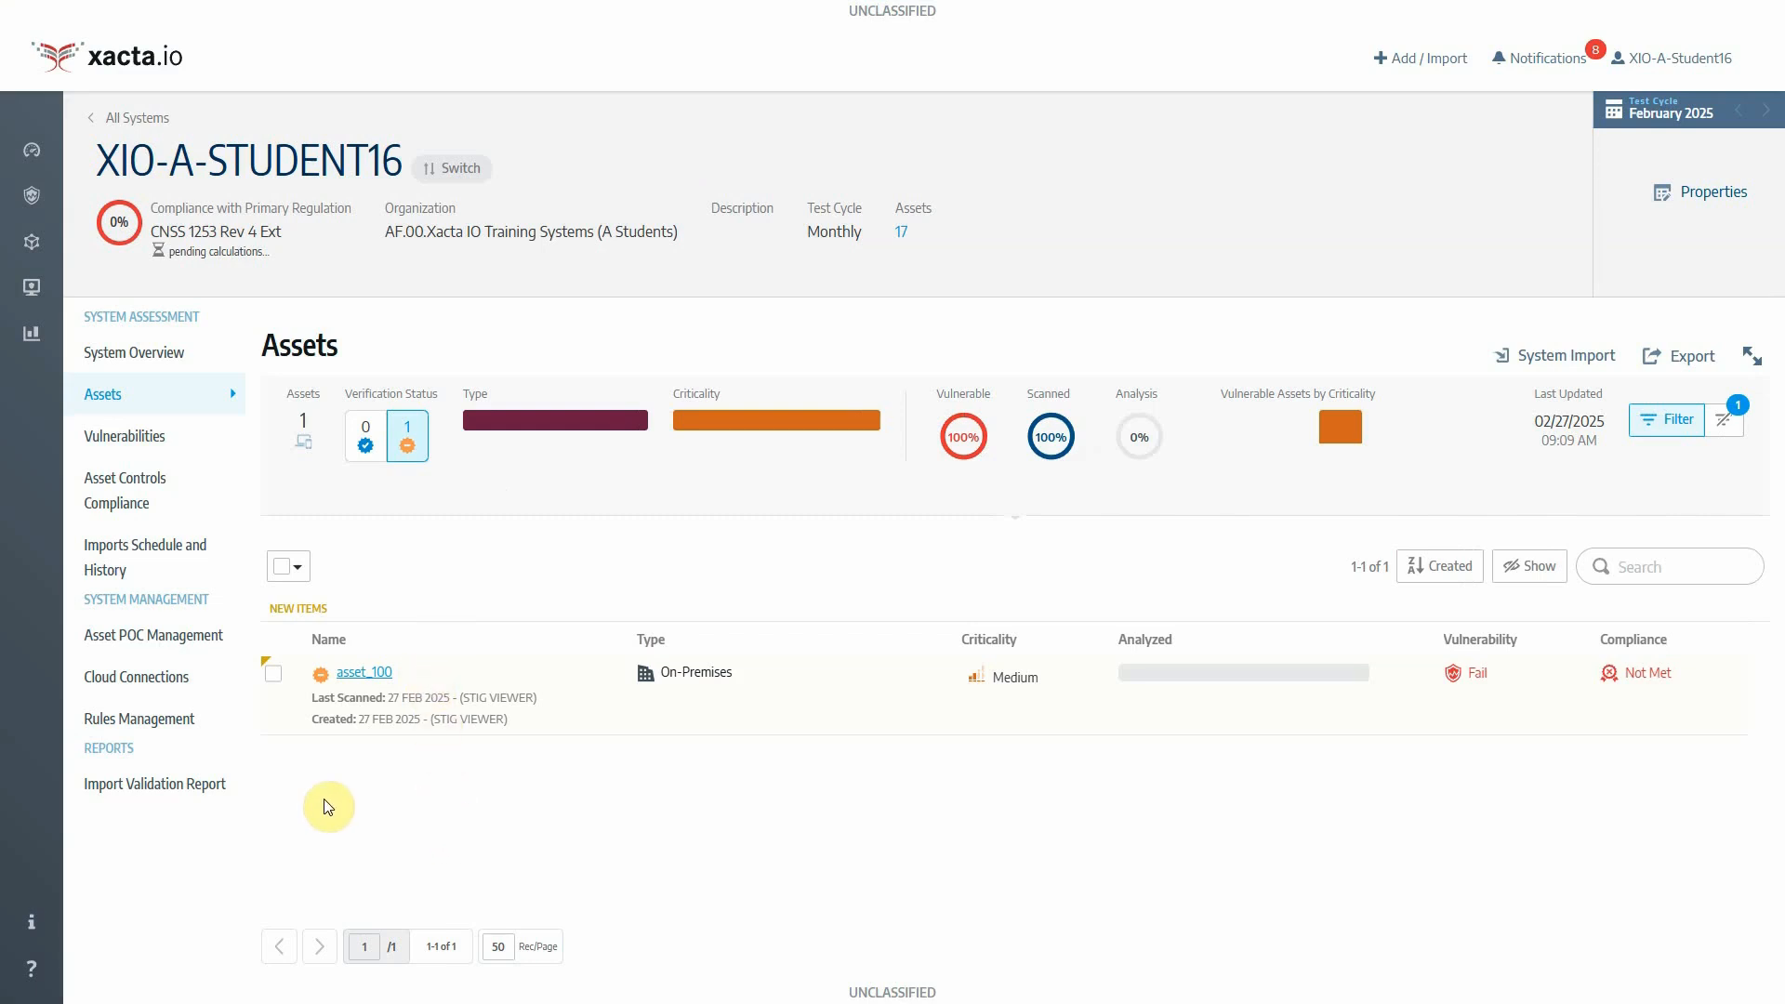
Step: Delete the unverified asset_100 from the system and confirm the deletion
{"action": "left_click", "coordinate": [272, 671]}
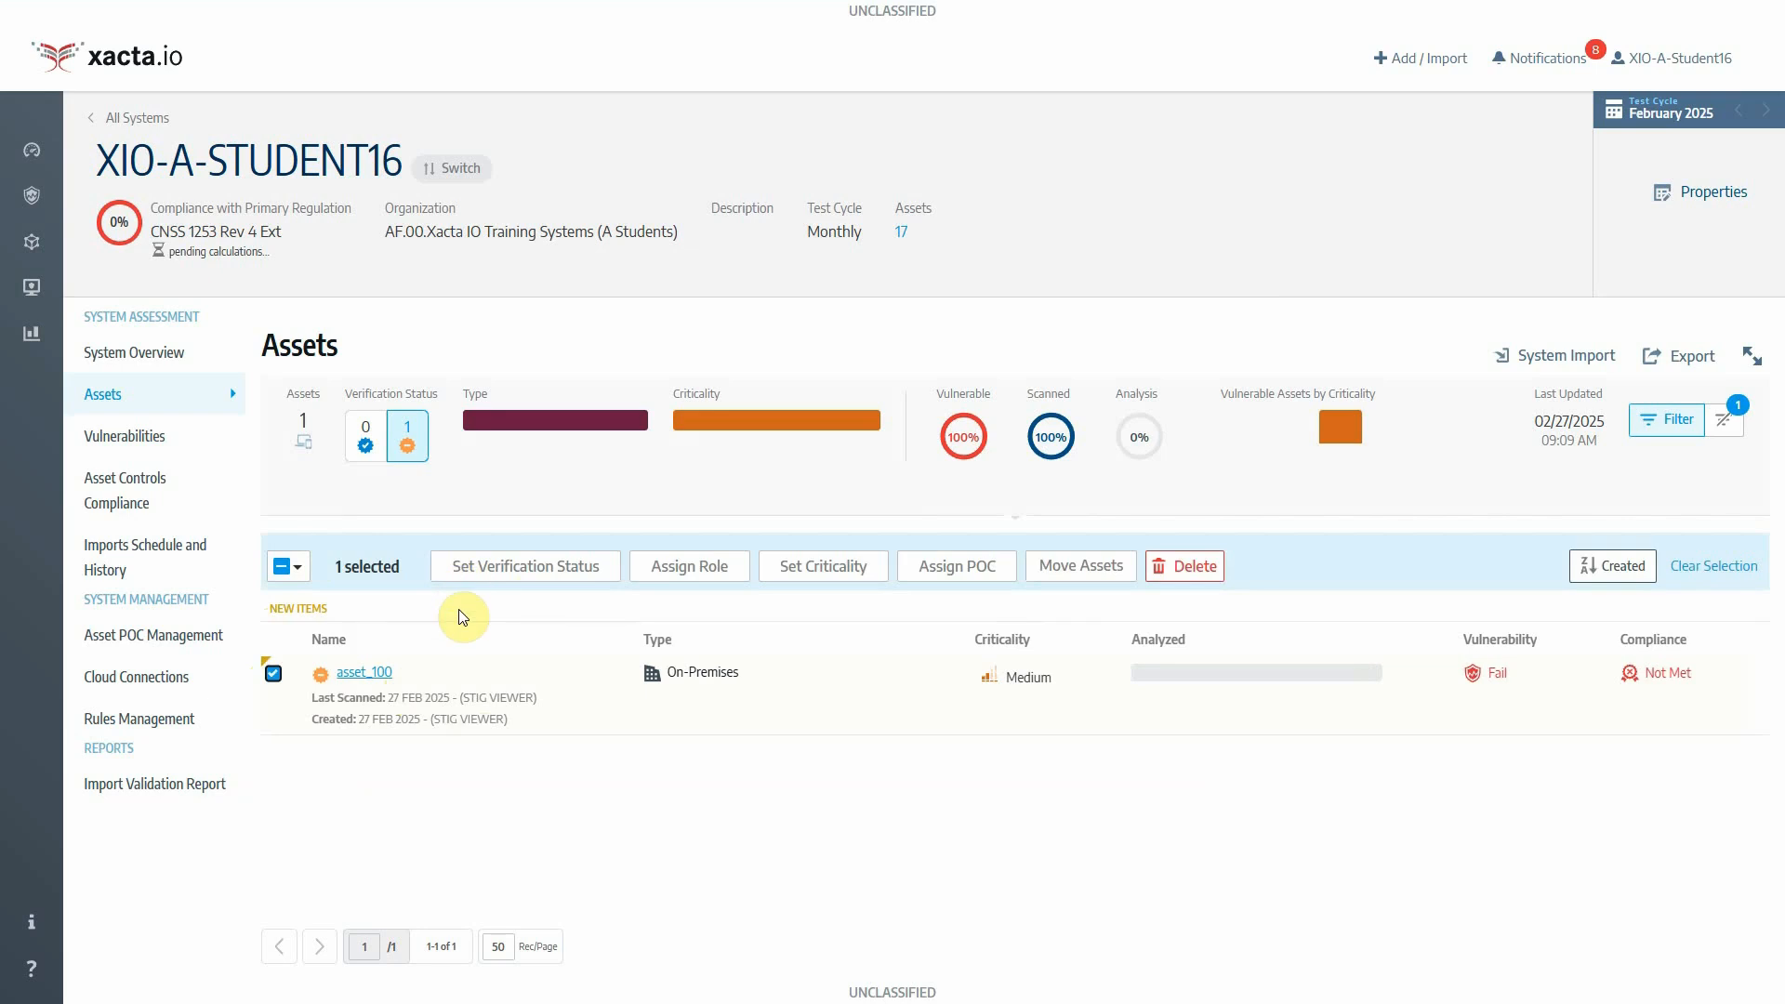
{"action": "left_click", "coordinate": [1179, 578]}
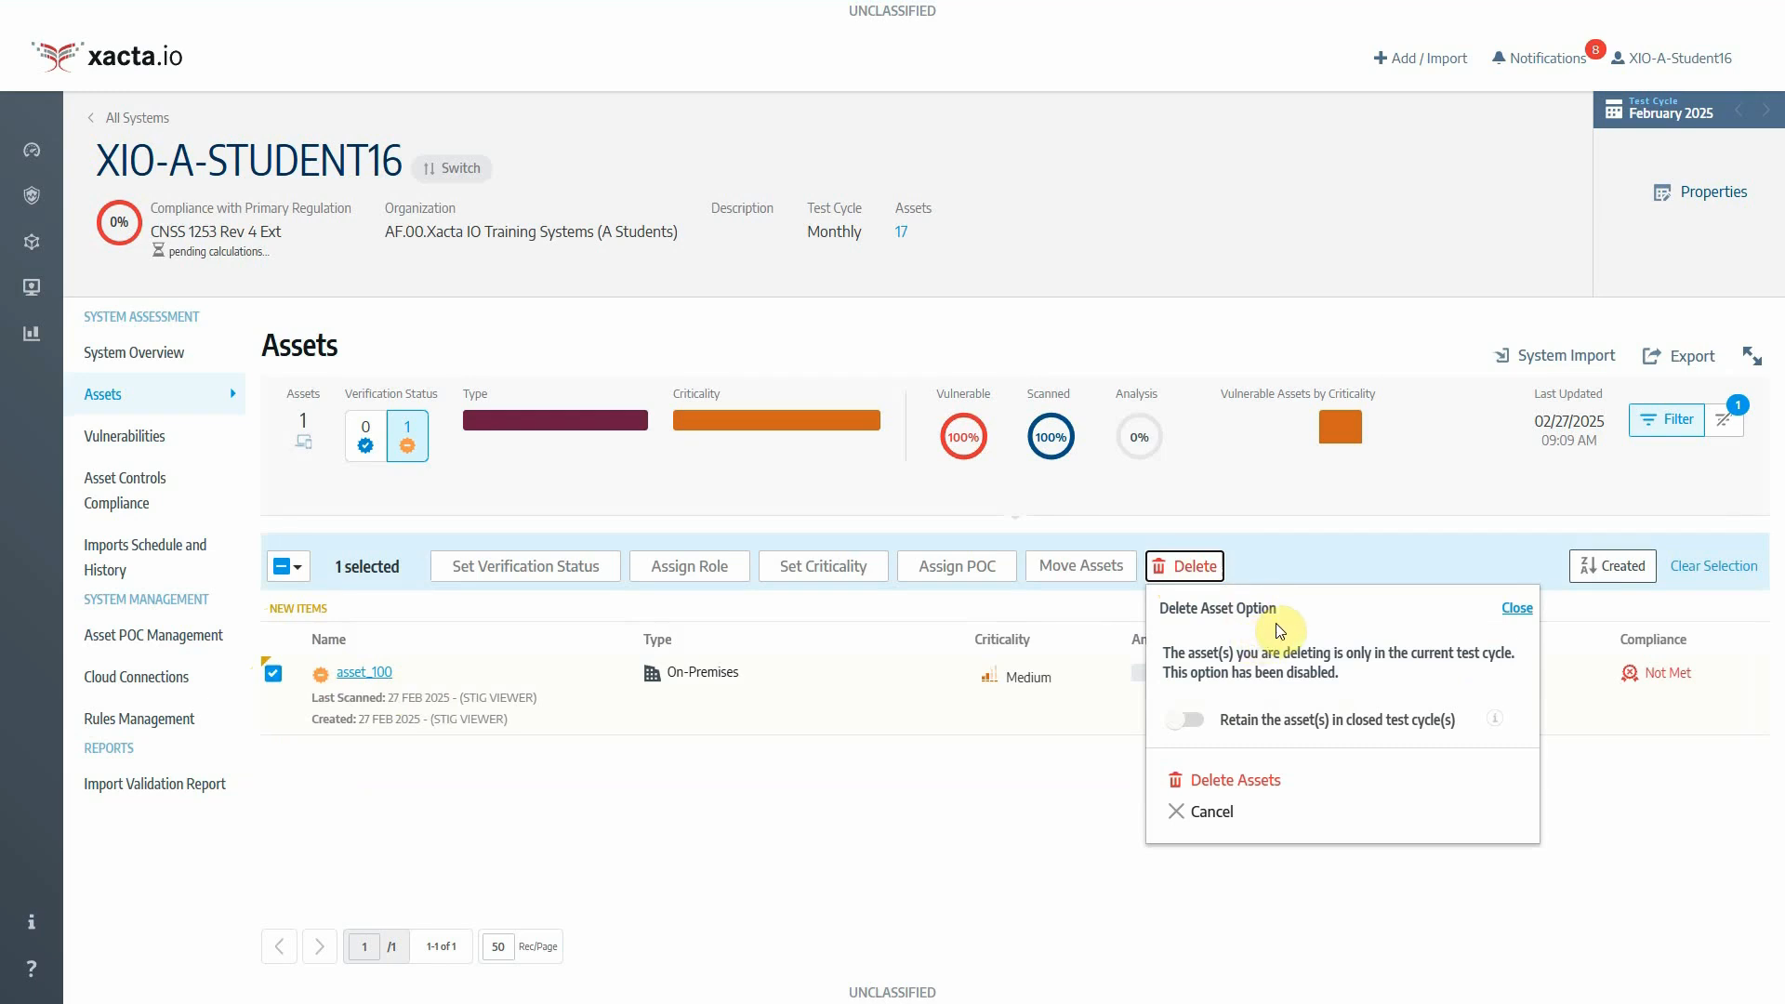
{"action": "left_click", "coordinate": [1248, 789]}
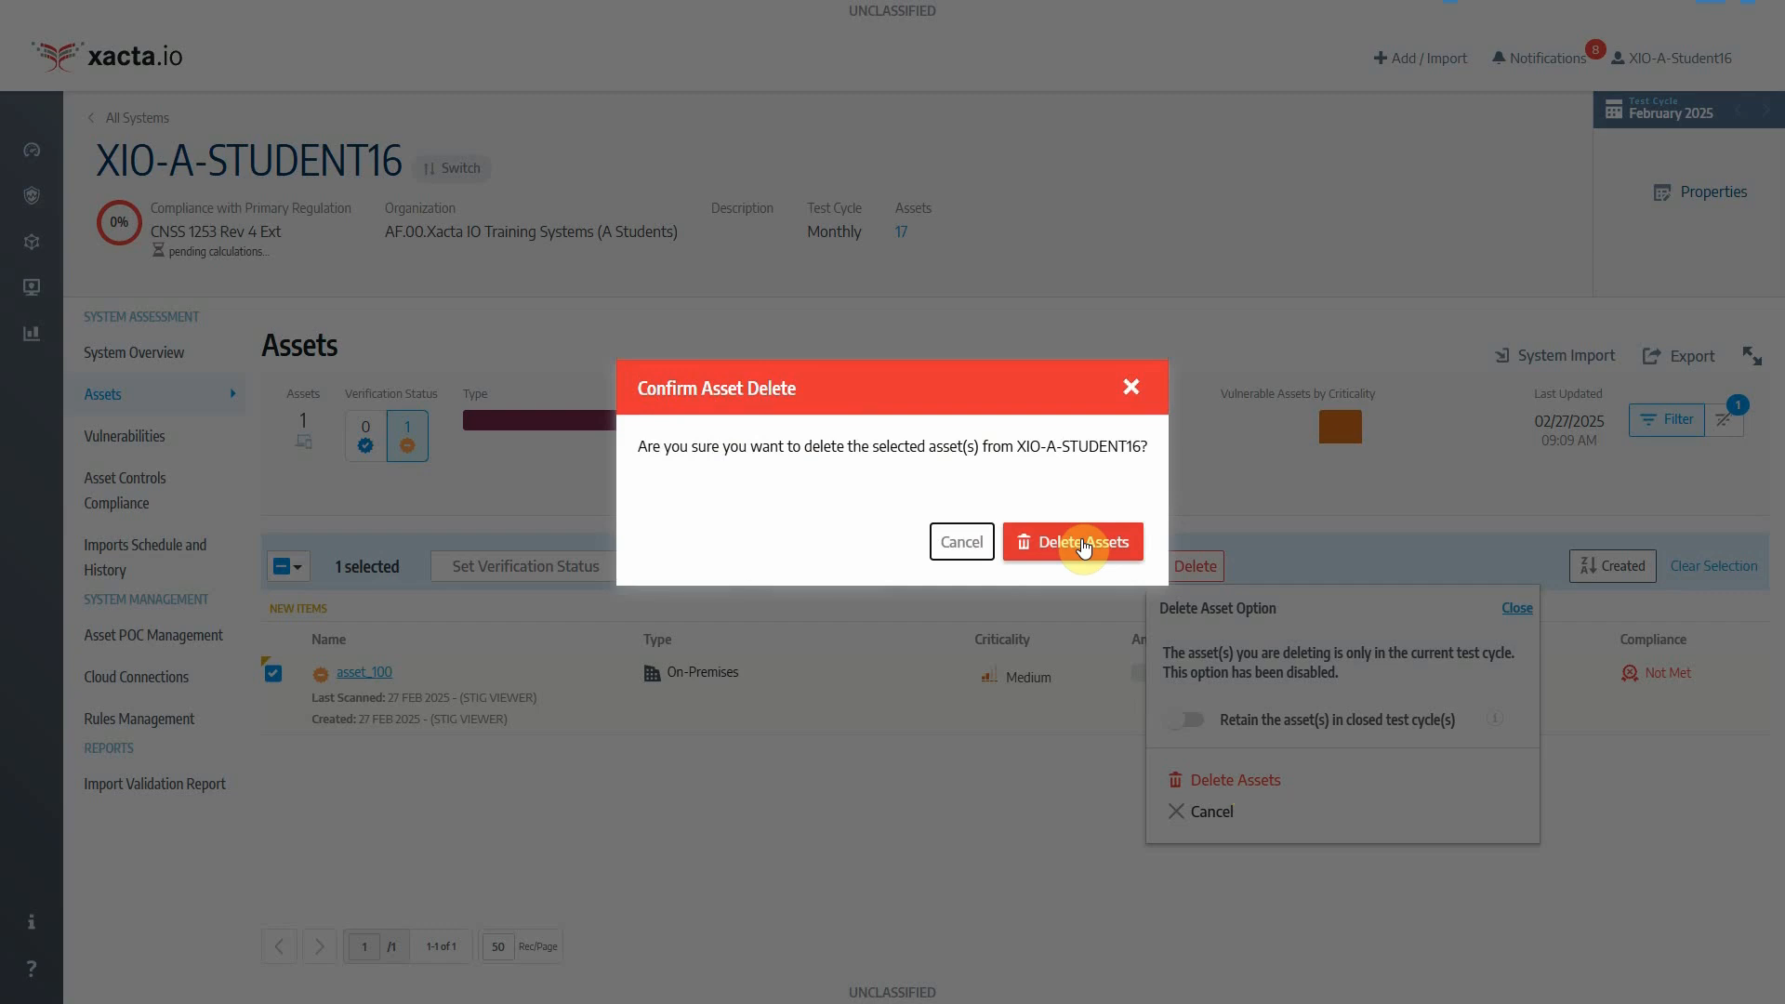
{"action": "left_click", "coordinate": [1083, 544]}
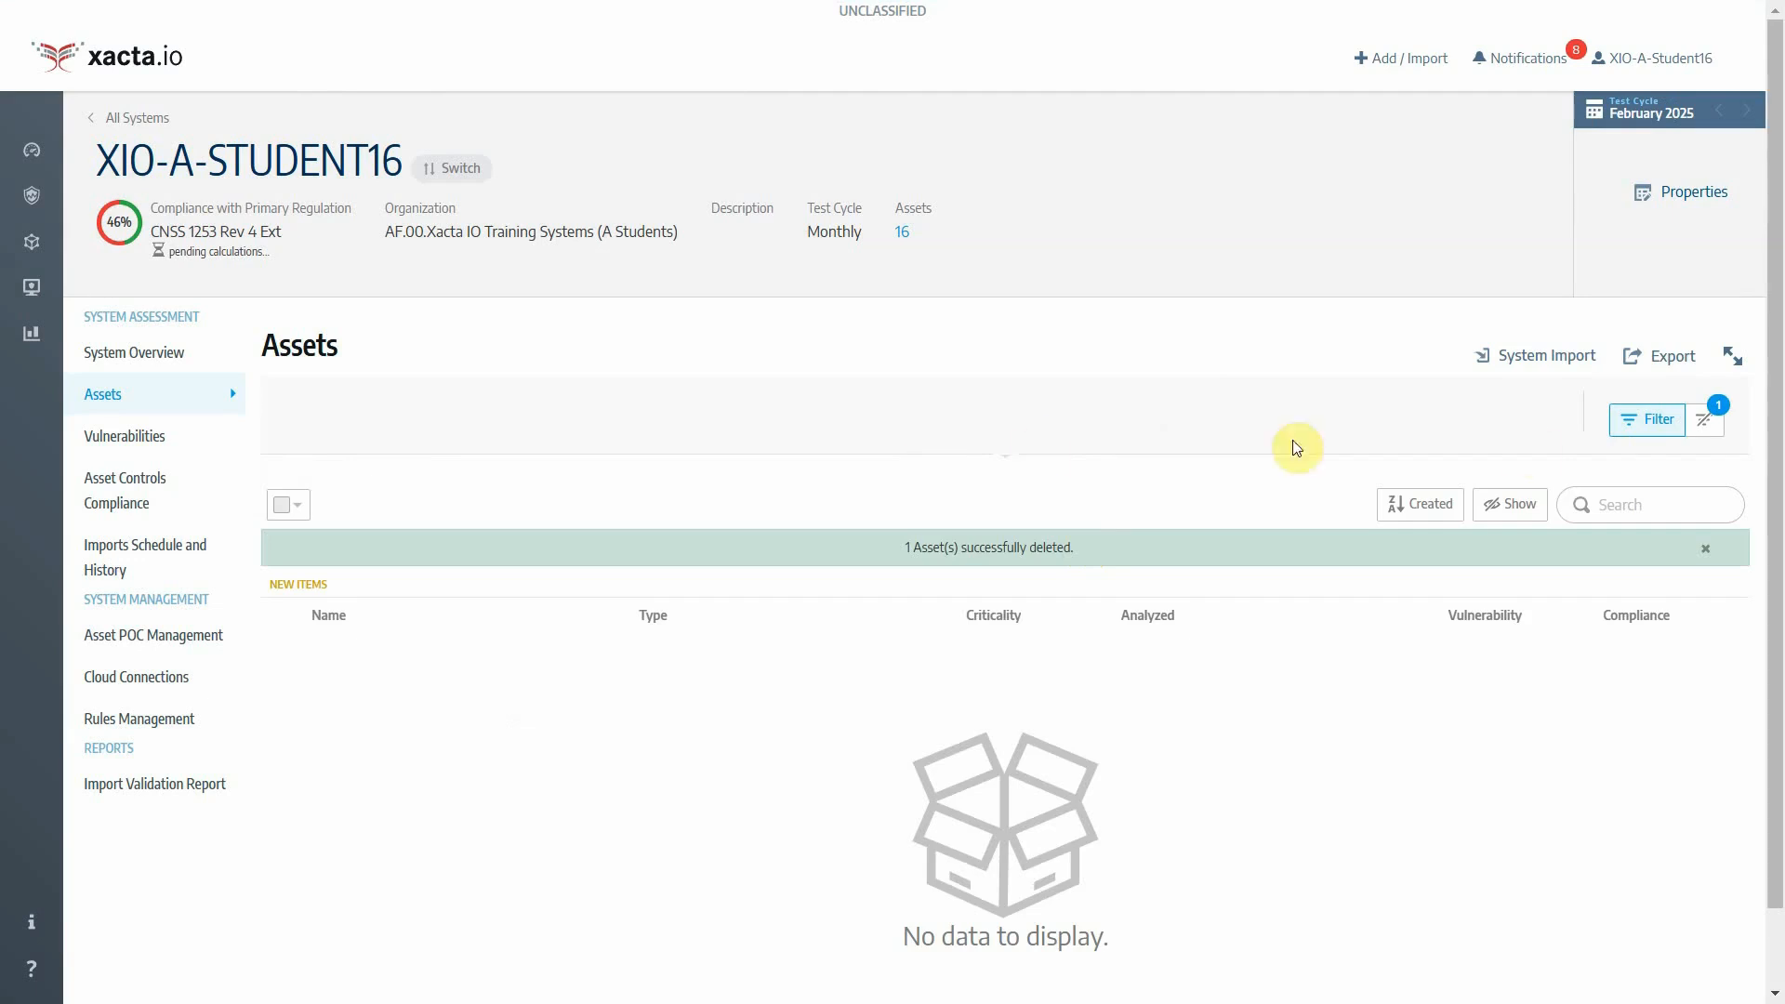
Step: Clear the Unverified filter and review the remaining assets' verification status, roles and criticality throughout the list
{"action": "left_click", "coordinate": [1710, 425]}
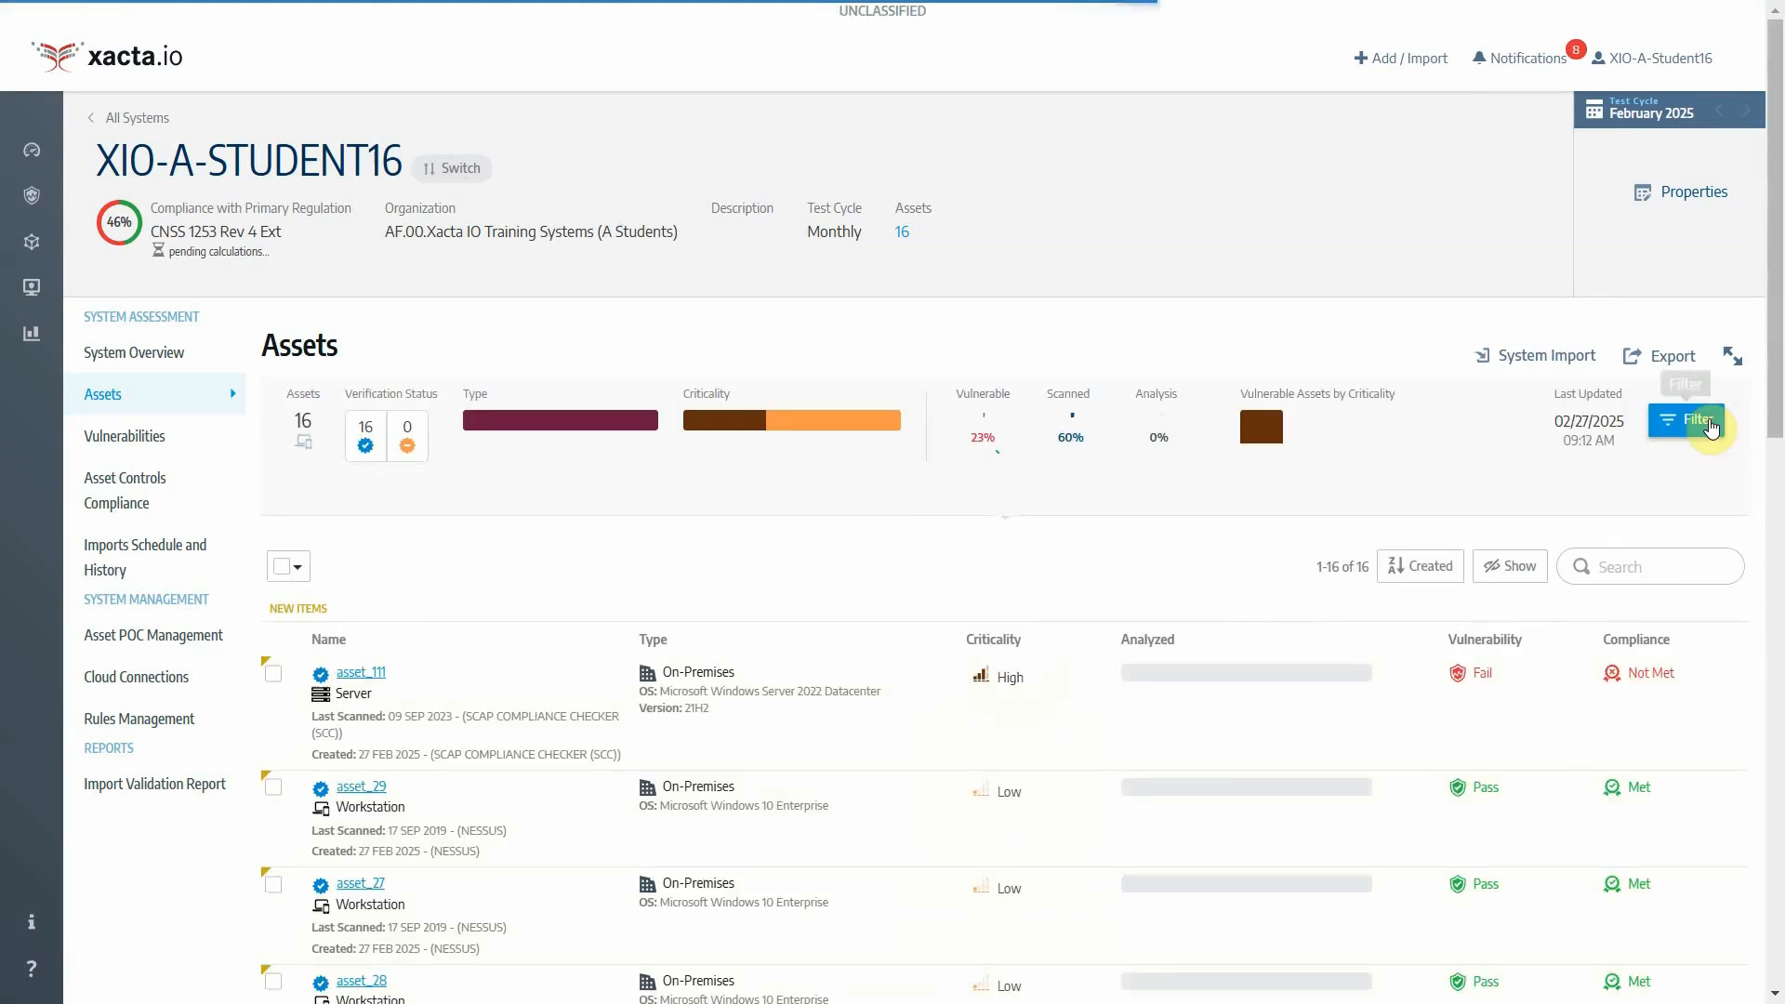
{"action": "mouse_move", "coordinate": [306, 437]}
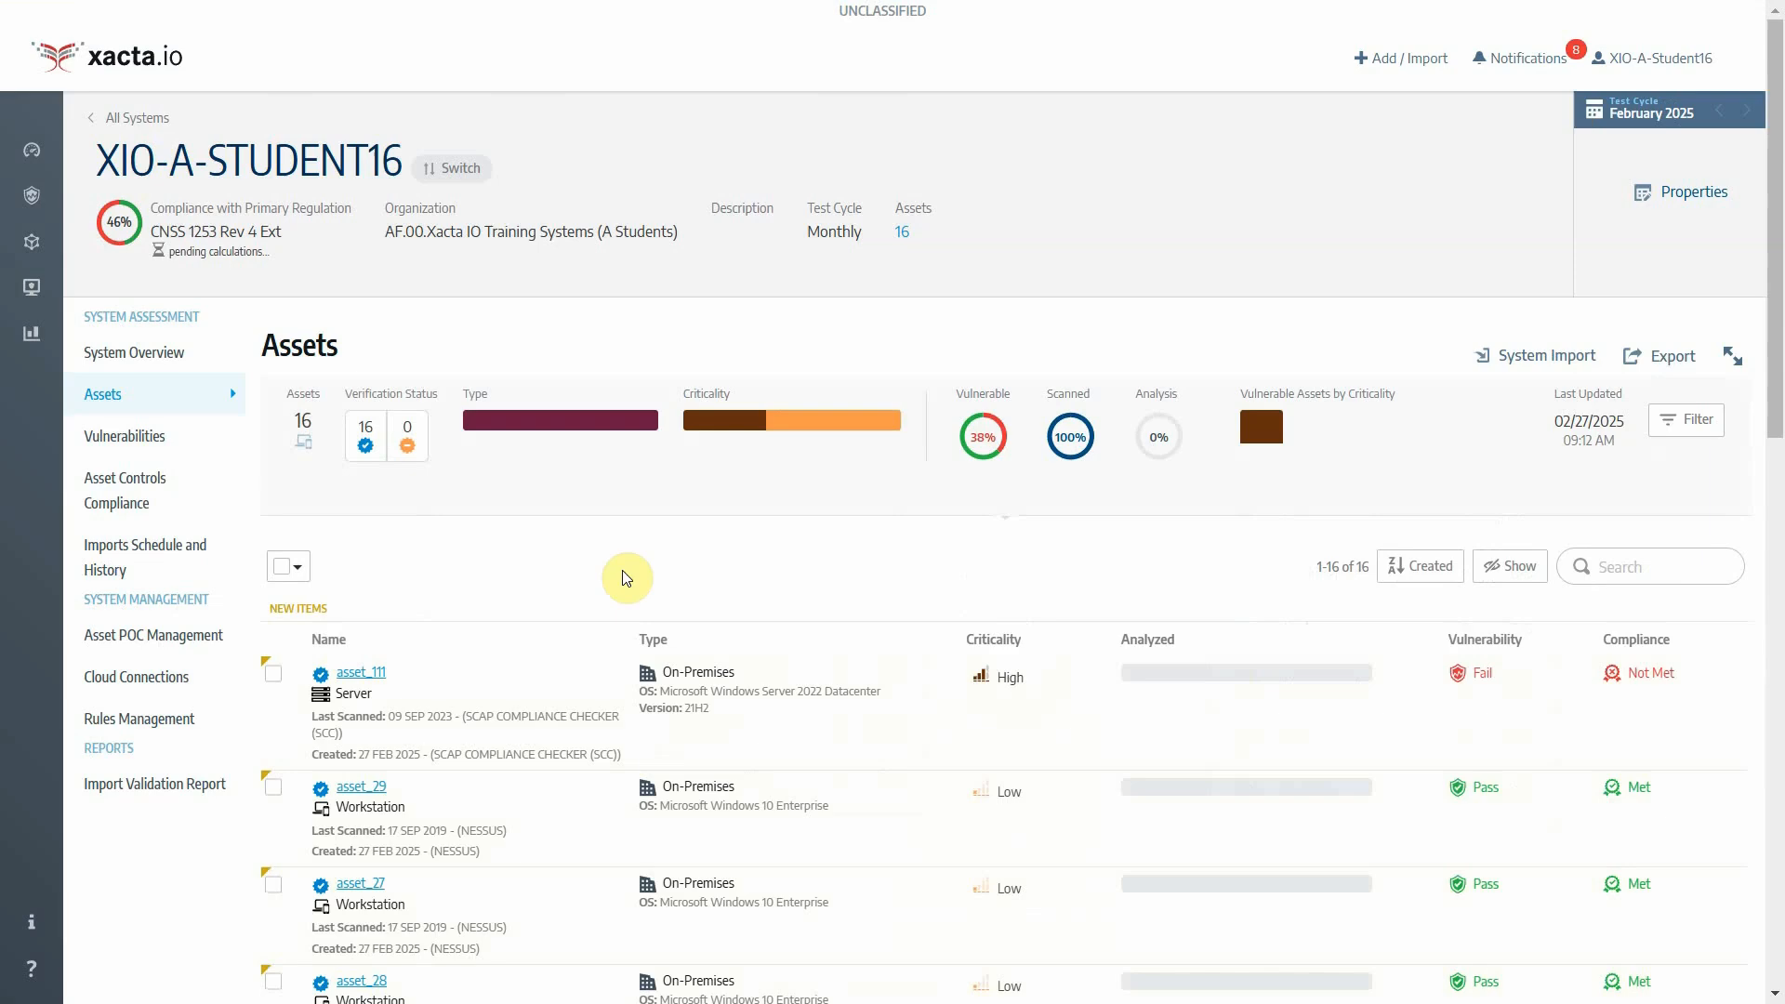
{"action": "scroll", "coordinate": [539, 744], "scroll_direction": "down", "scroll_amount": 9}
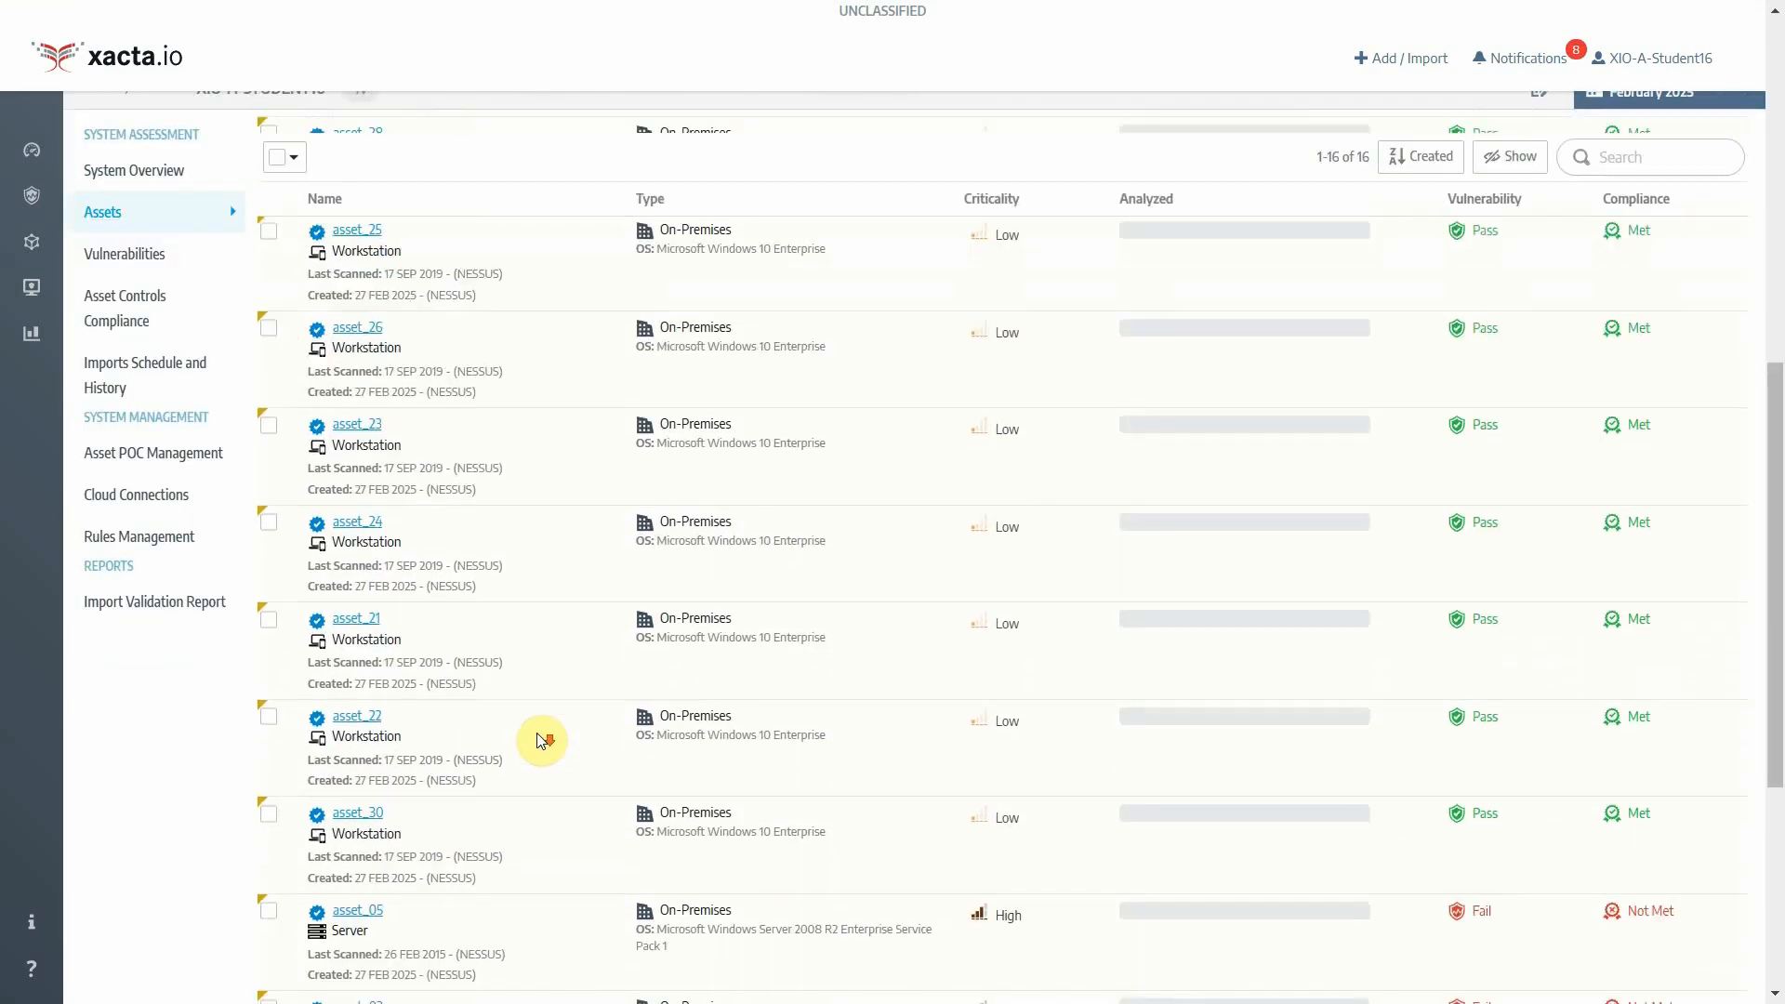
{"action": "scroll", "coordinate": [542, 740], "scroll_direction": "down", "scroll_amount": 5}
{"action": "scroll", "coordinate": [542, 738], "scroll_direction": "up", "scroll_amount": 6}
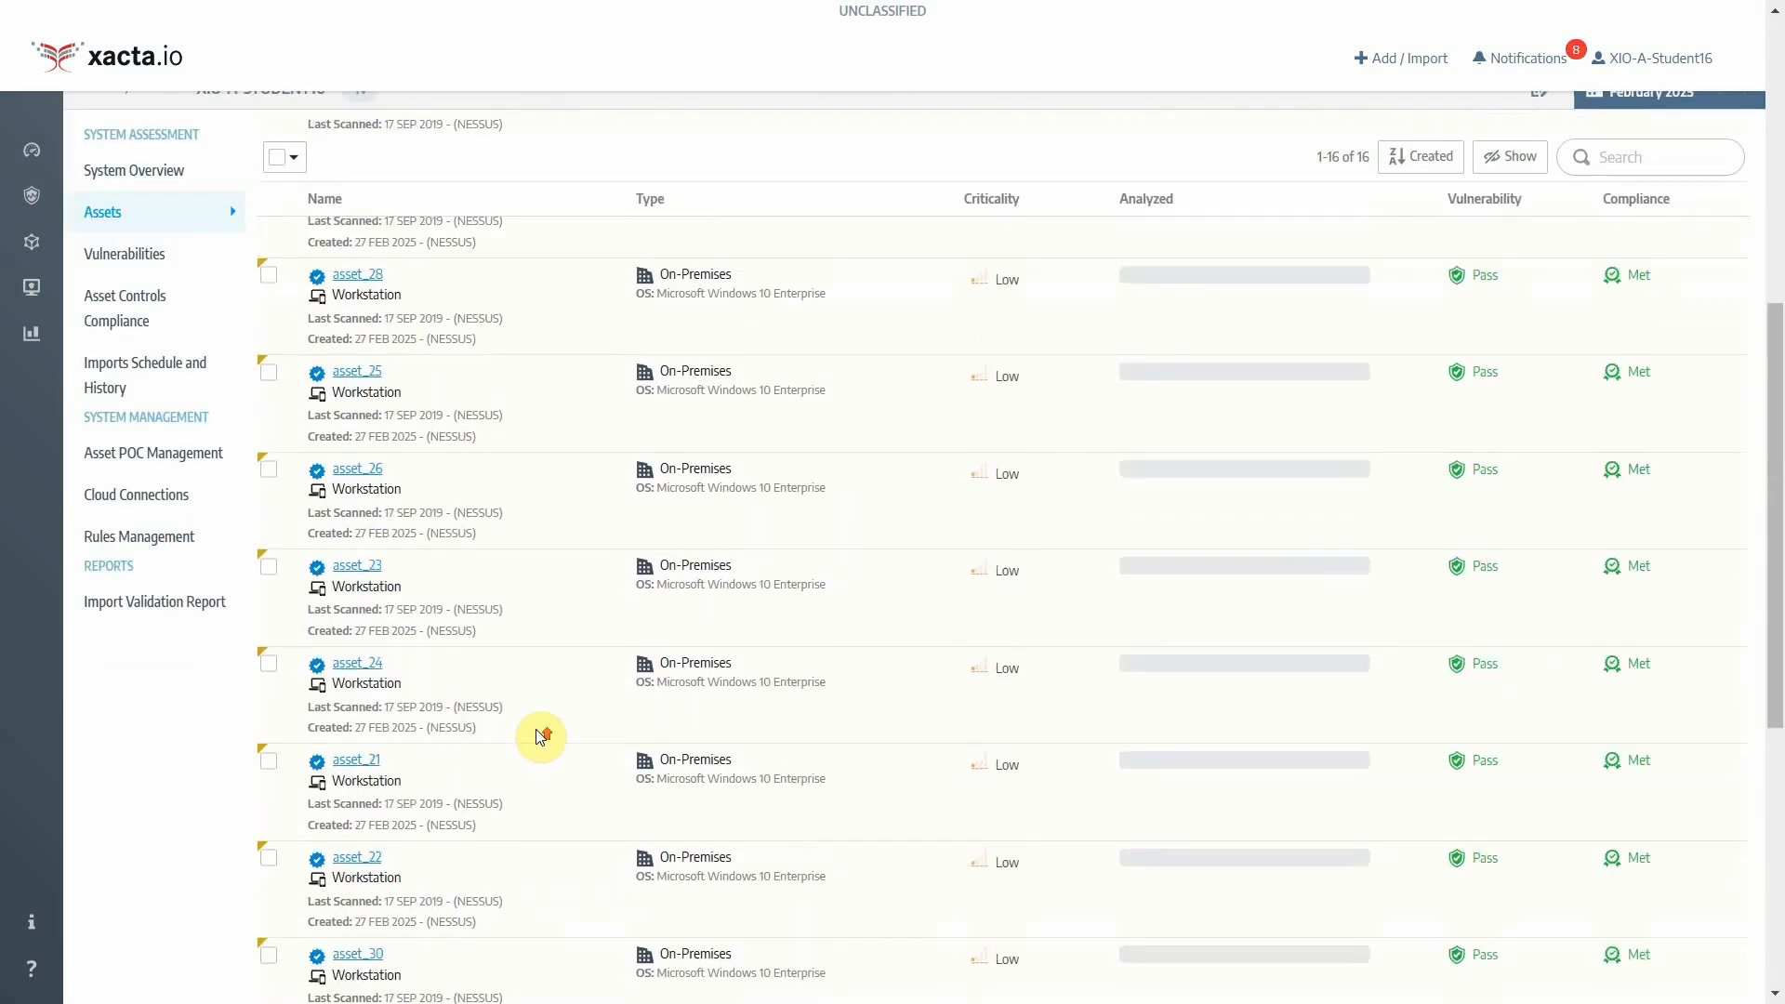
{"action": "scroll", "coordinate": [542, 737], "scroll_direction": "up", "scroll_amount": 8}
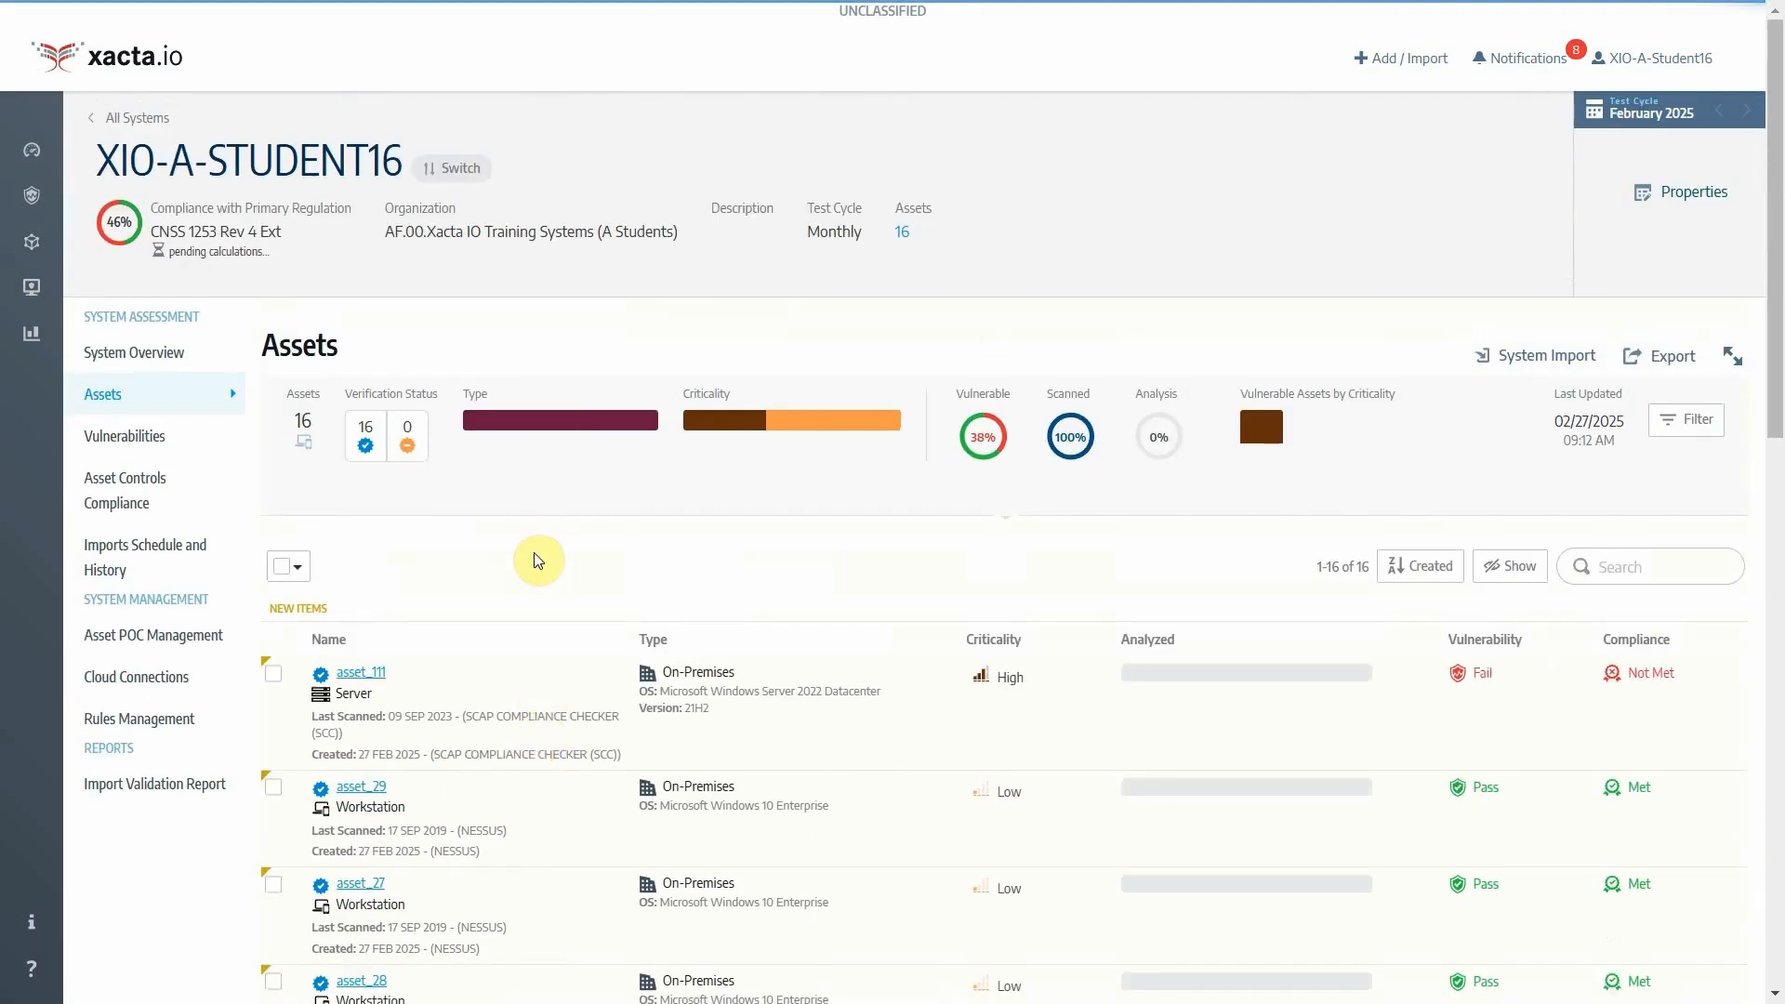